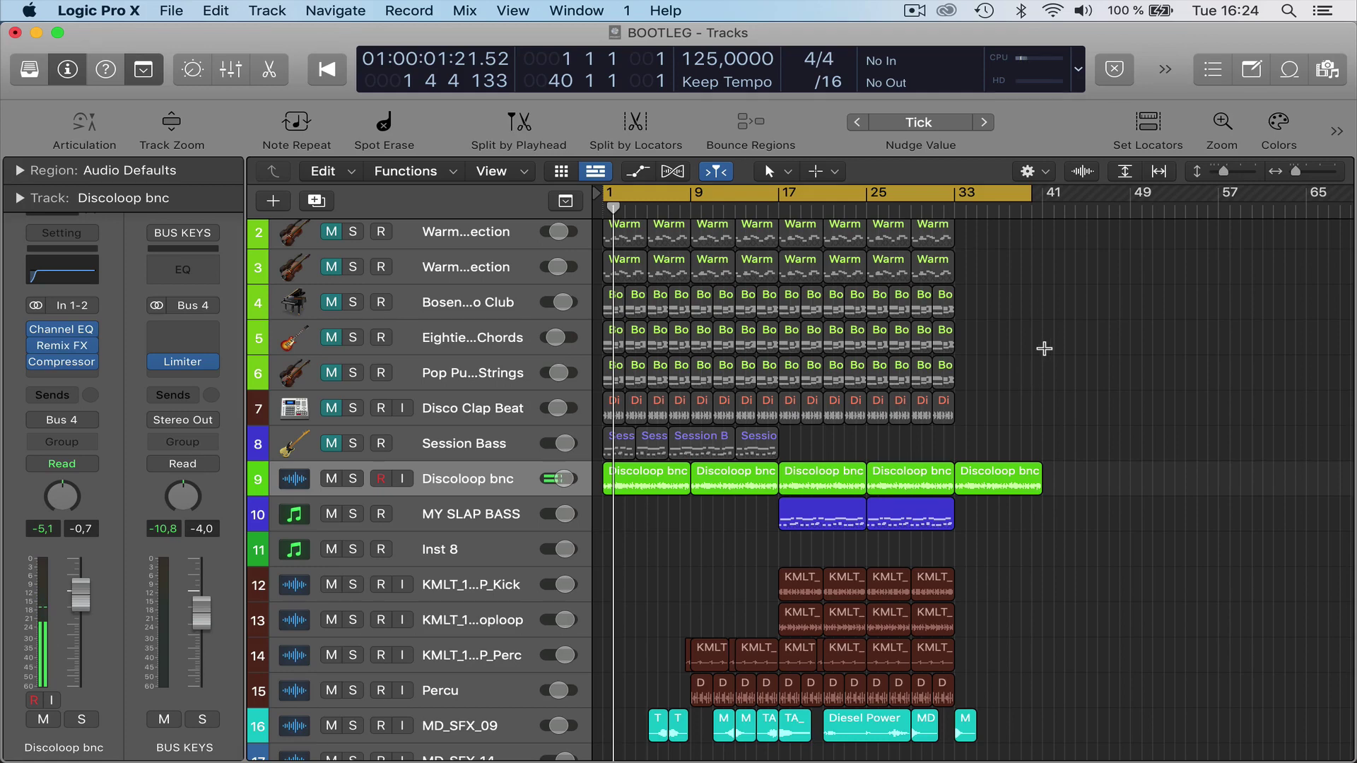
# Scroll down the track list to bring MD_SFX_14, Inst 9 and Audio 10 into view.
pyautogui.scroll(-3, 1045, 349)
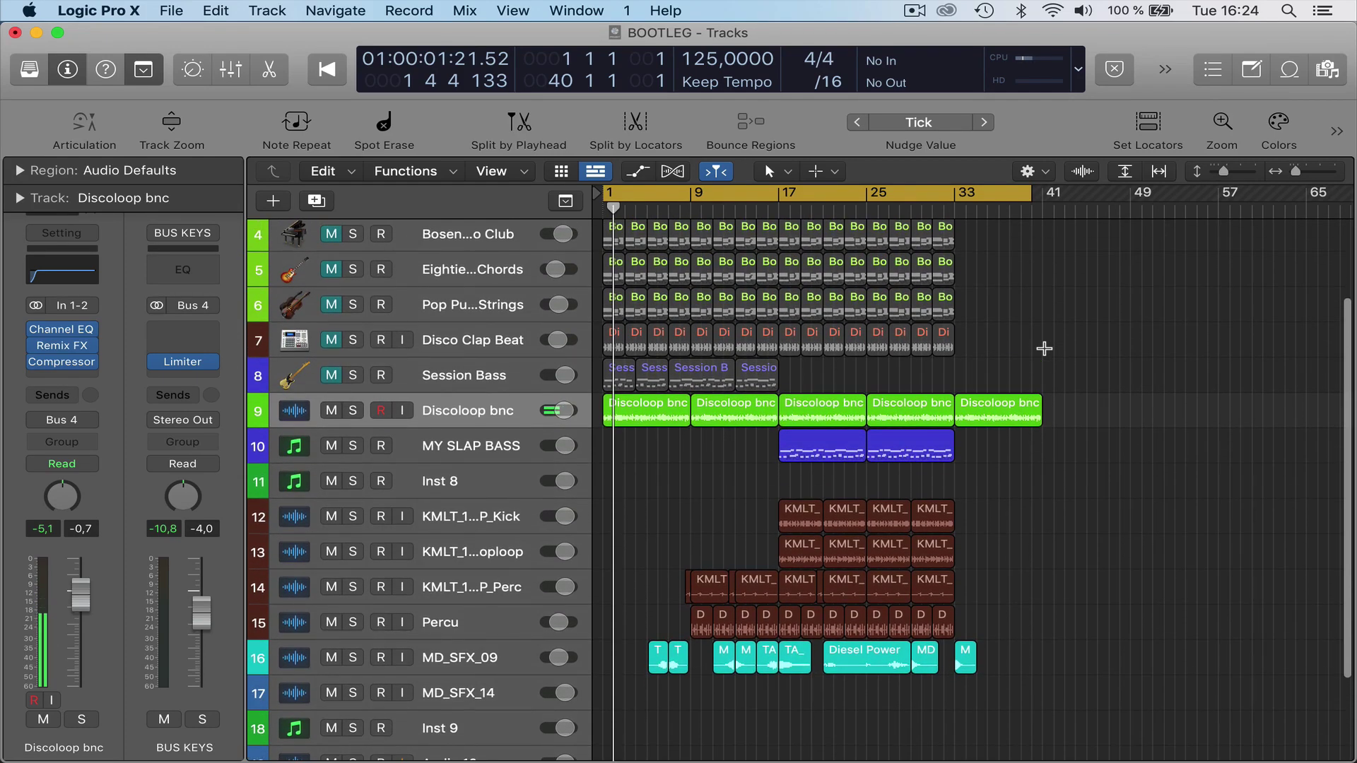
pyautogui.scroll(-1, 493, 429)
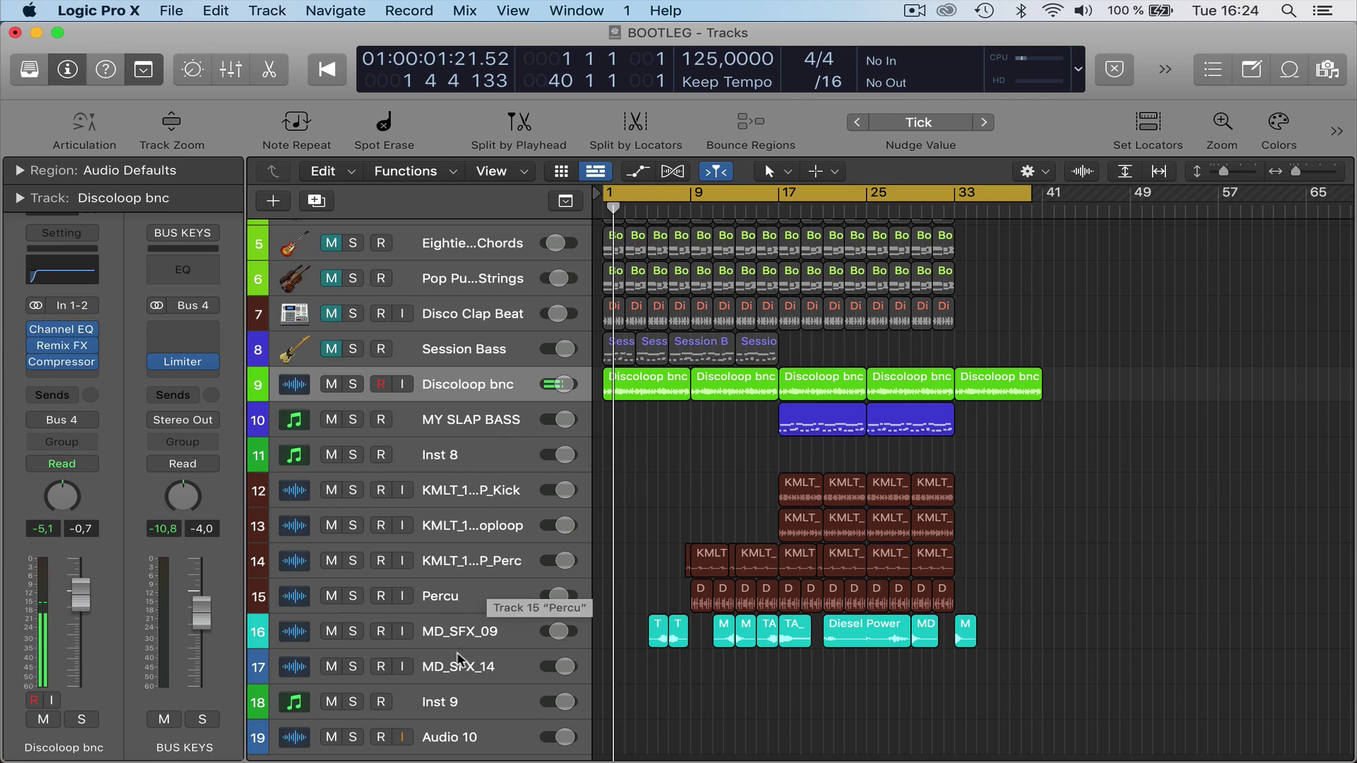
# Select the Inst 9 track and browse its Audio FX plug-in list without choosing anything.
pyautogui.click(463, 705)
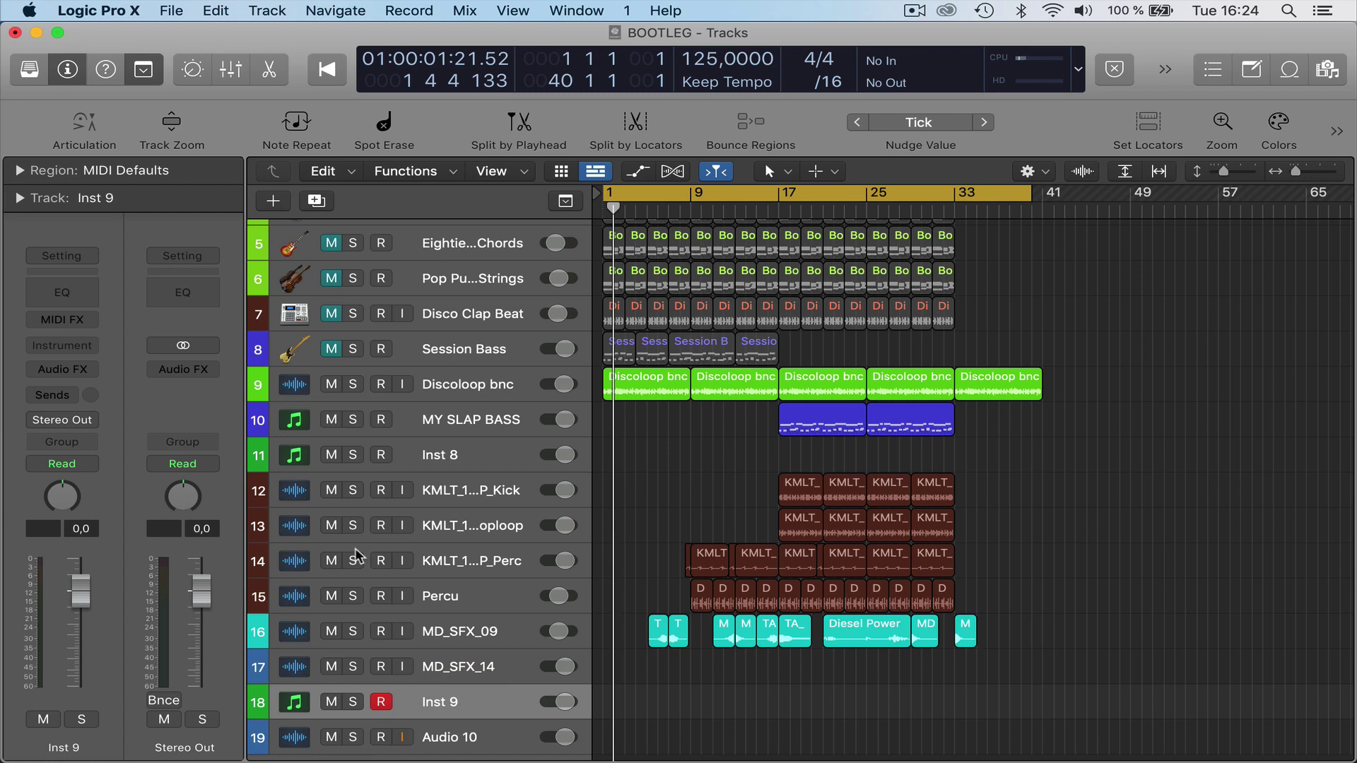
pyautogui.click(93, 369)
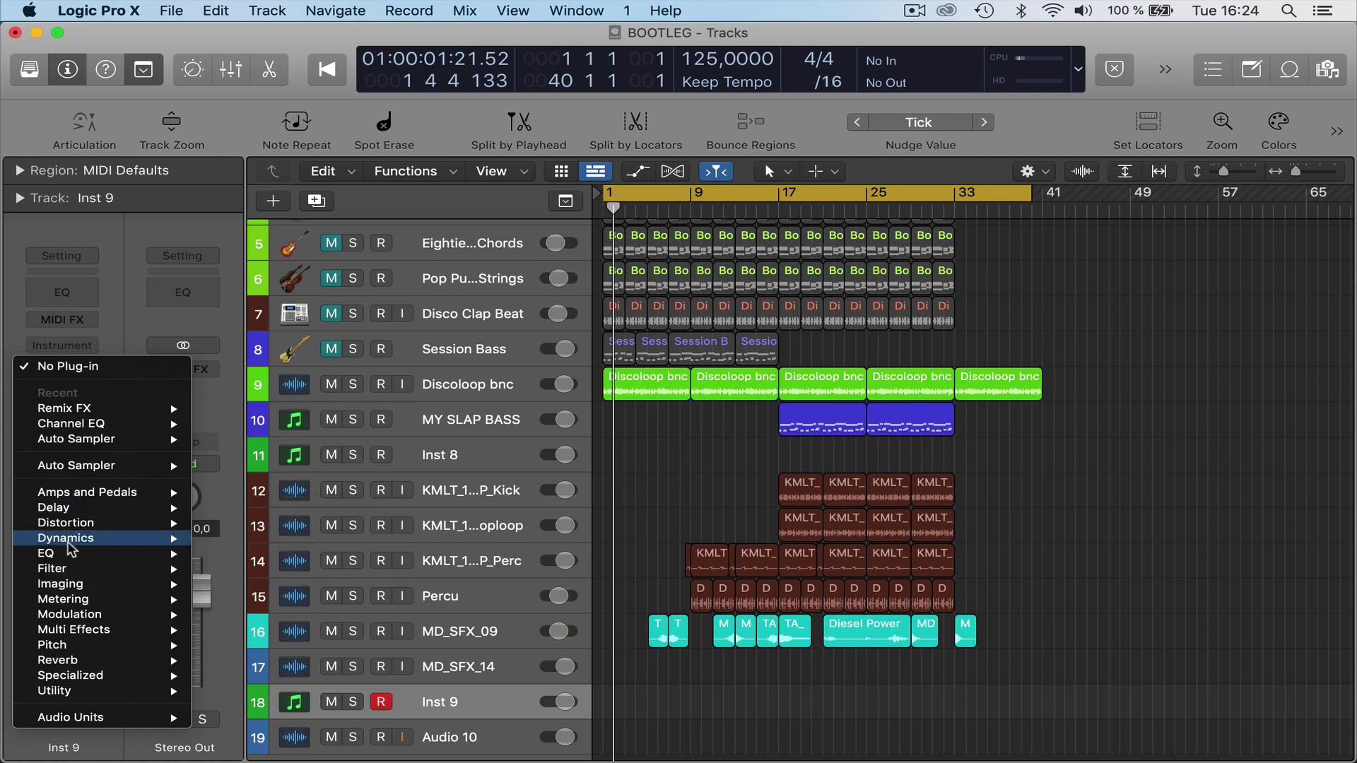
pyautogui.moveTo(86, 538)
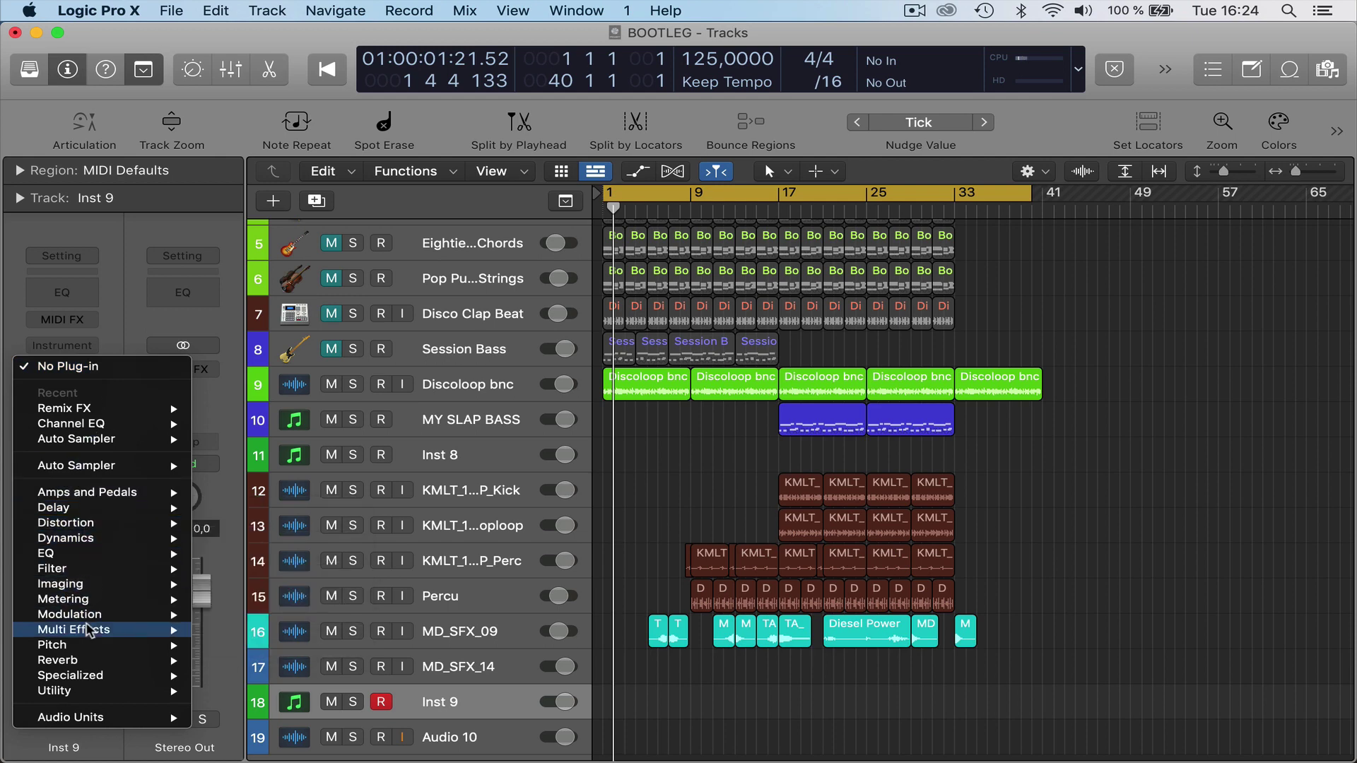
pyautogui.moveTo(74, 662)
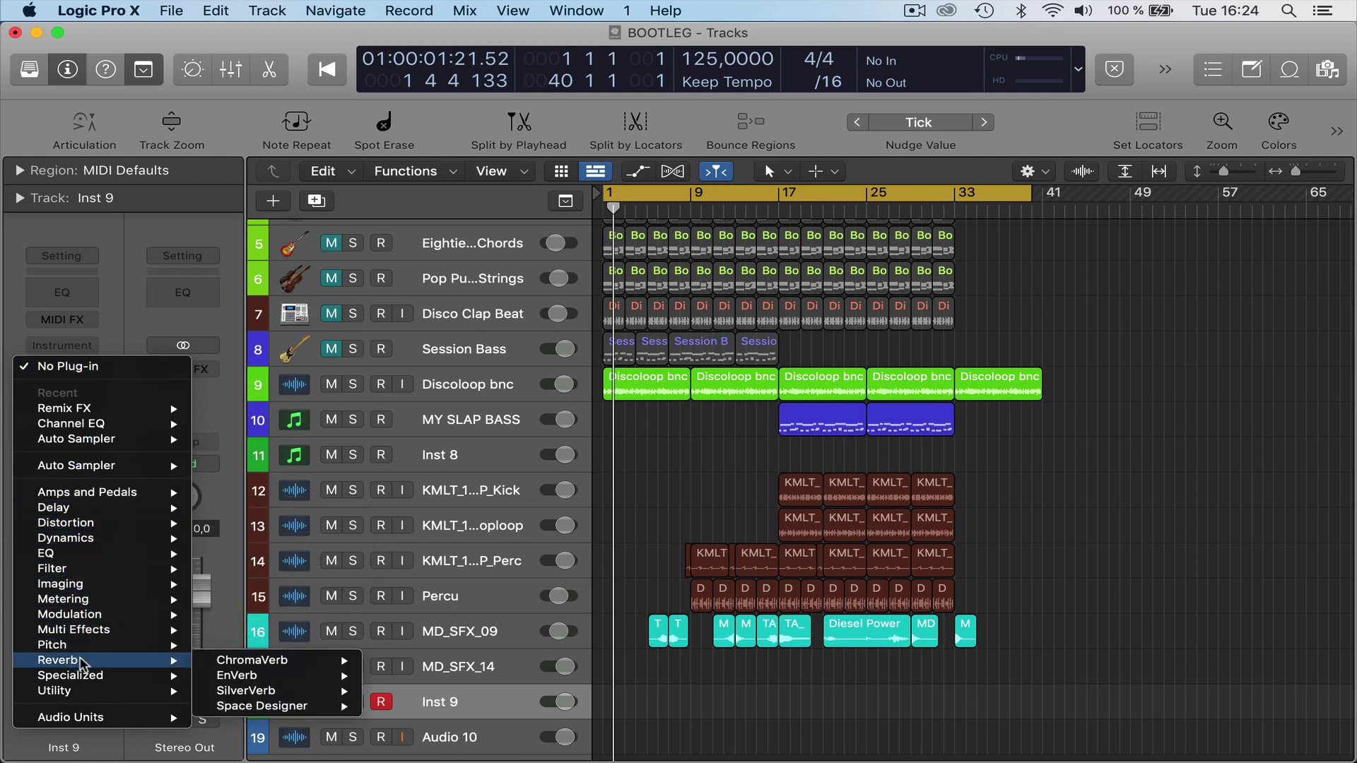
pyautogui.click(167, 43)
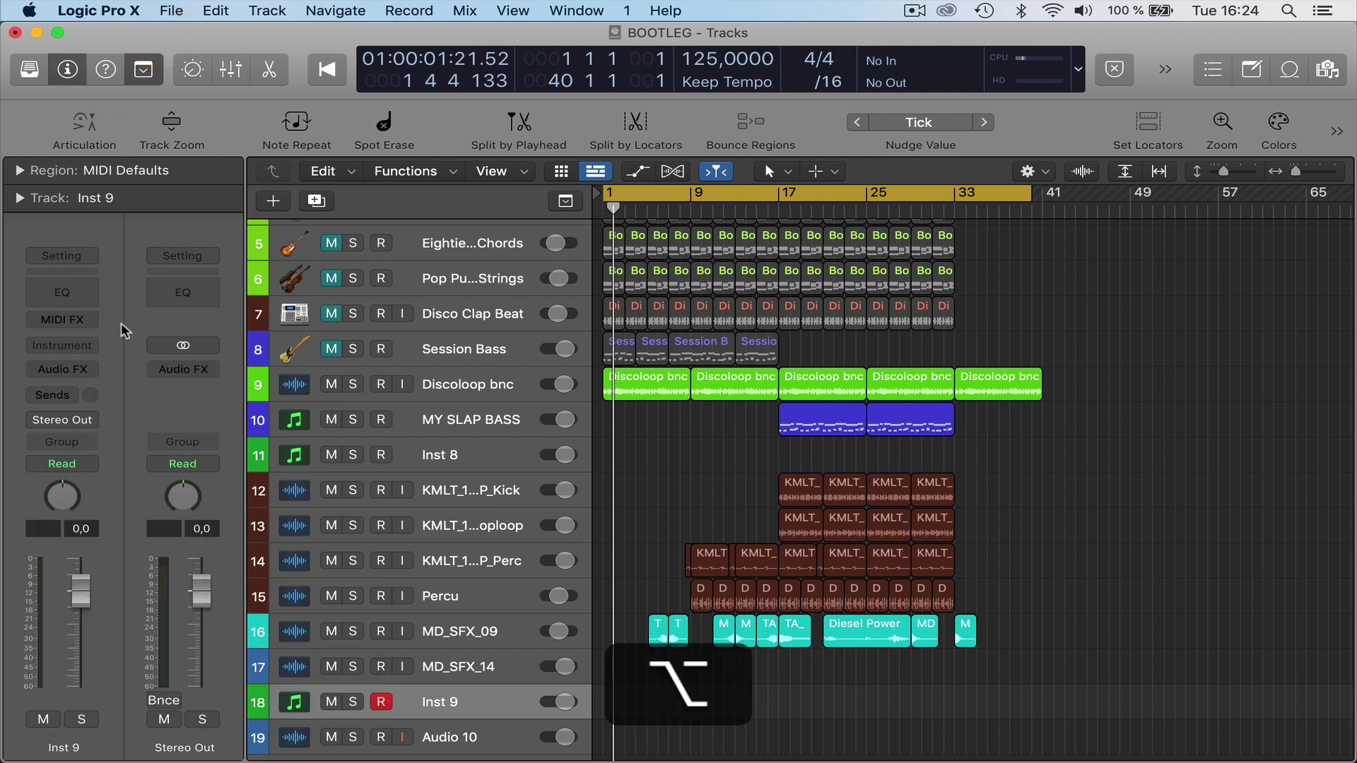
# Insert the legacy PlatinumVerb reverb in Mono on Inst 9.
pyautogui.keyDown('alt'); pyautogui.click(96, 369); pyautogui.keyUp('alt')
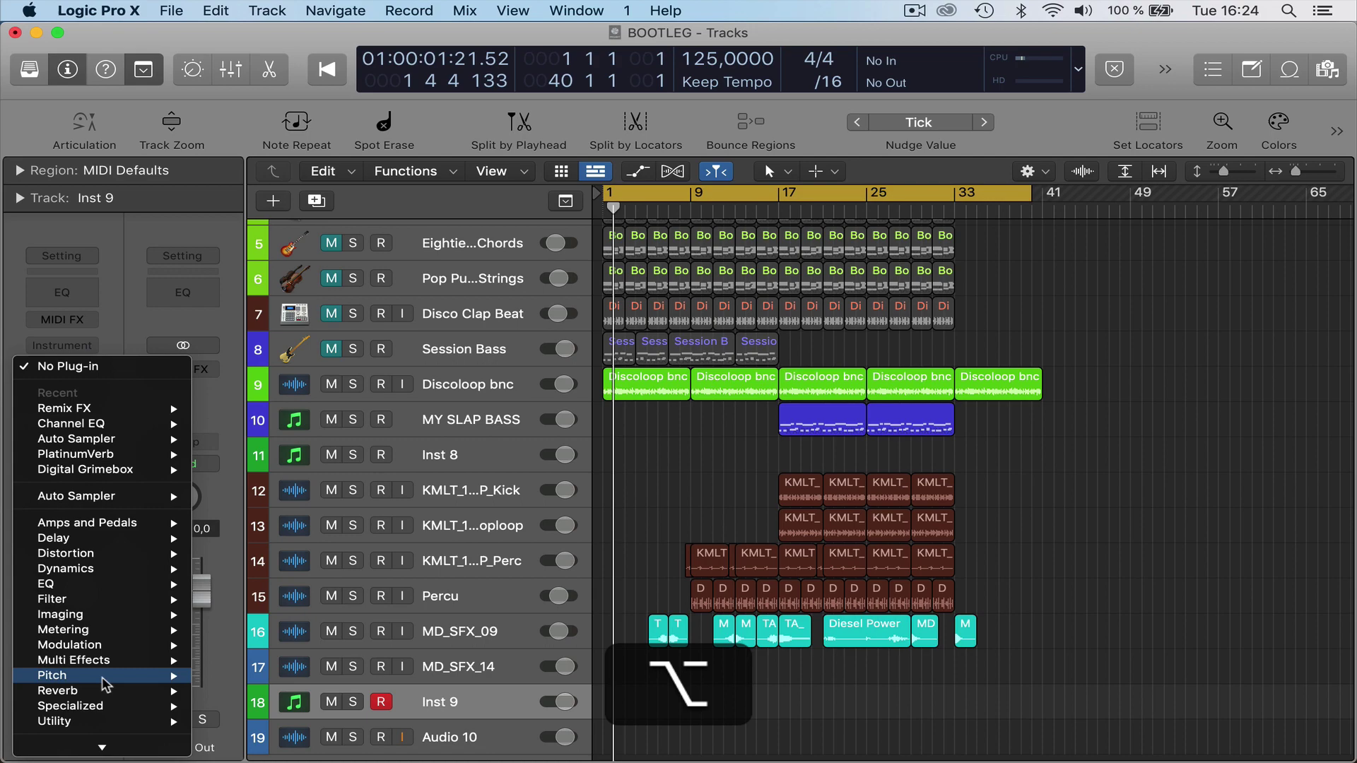
pyautogui.moveTo(84, 759)
pyautogui.moveTo(109, 718)
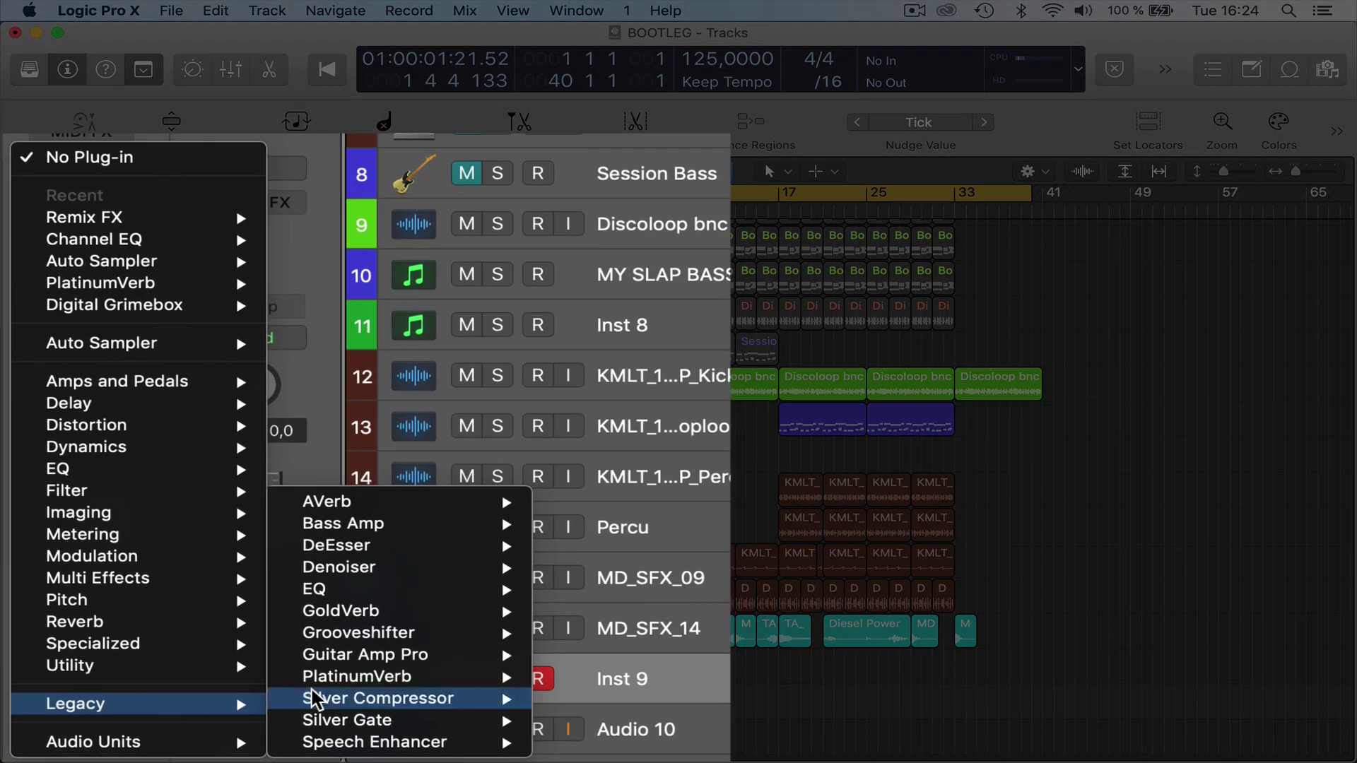
pyautogui.moveTo(262, 701)
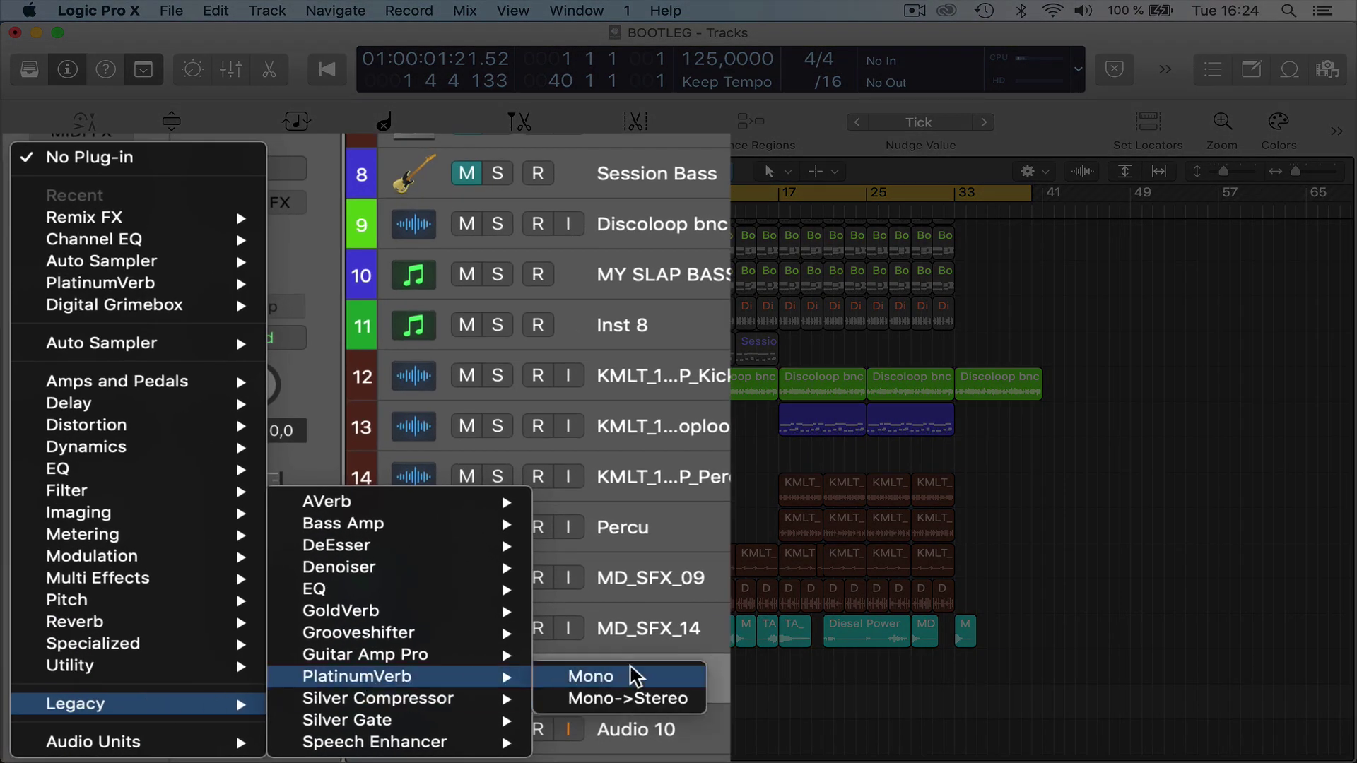
pyautogui.click(590, 676)
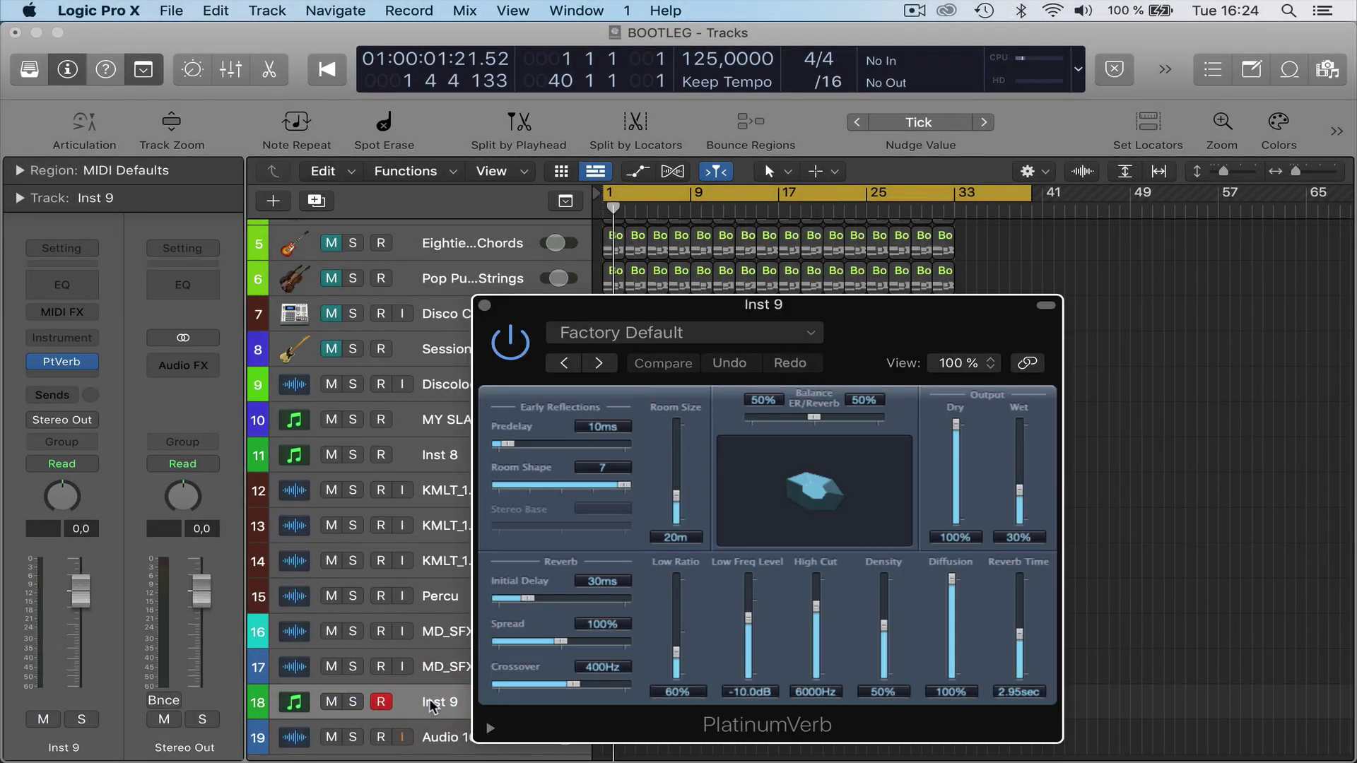
# Close the PlatinumVerb window and browse the Legacy EQ plug-ins without adding any.
pyautogui.click(485, 305)
pyautogui.click(90, 361)
pyautogui.moveTo(126, 728)
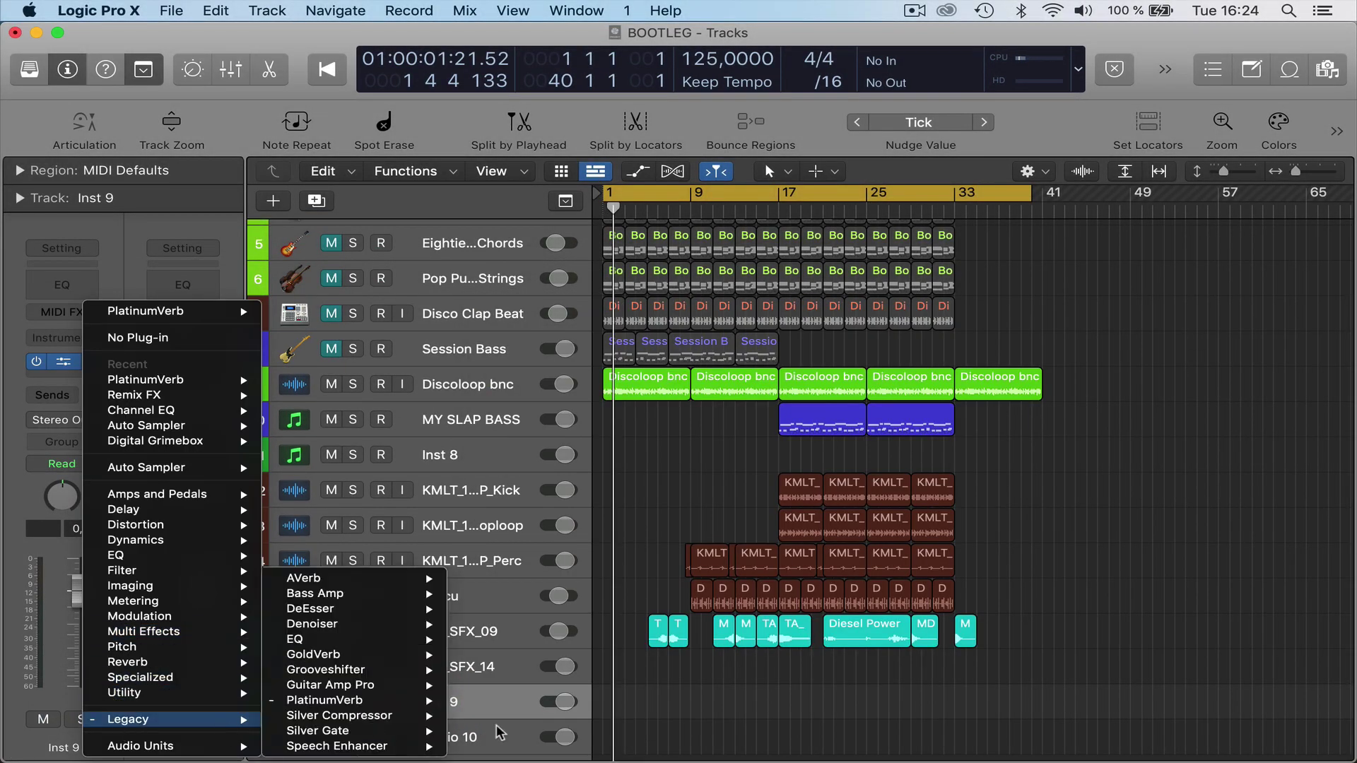
pyautogui.moveTo(331, 595)
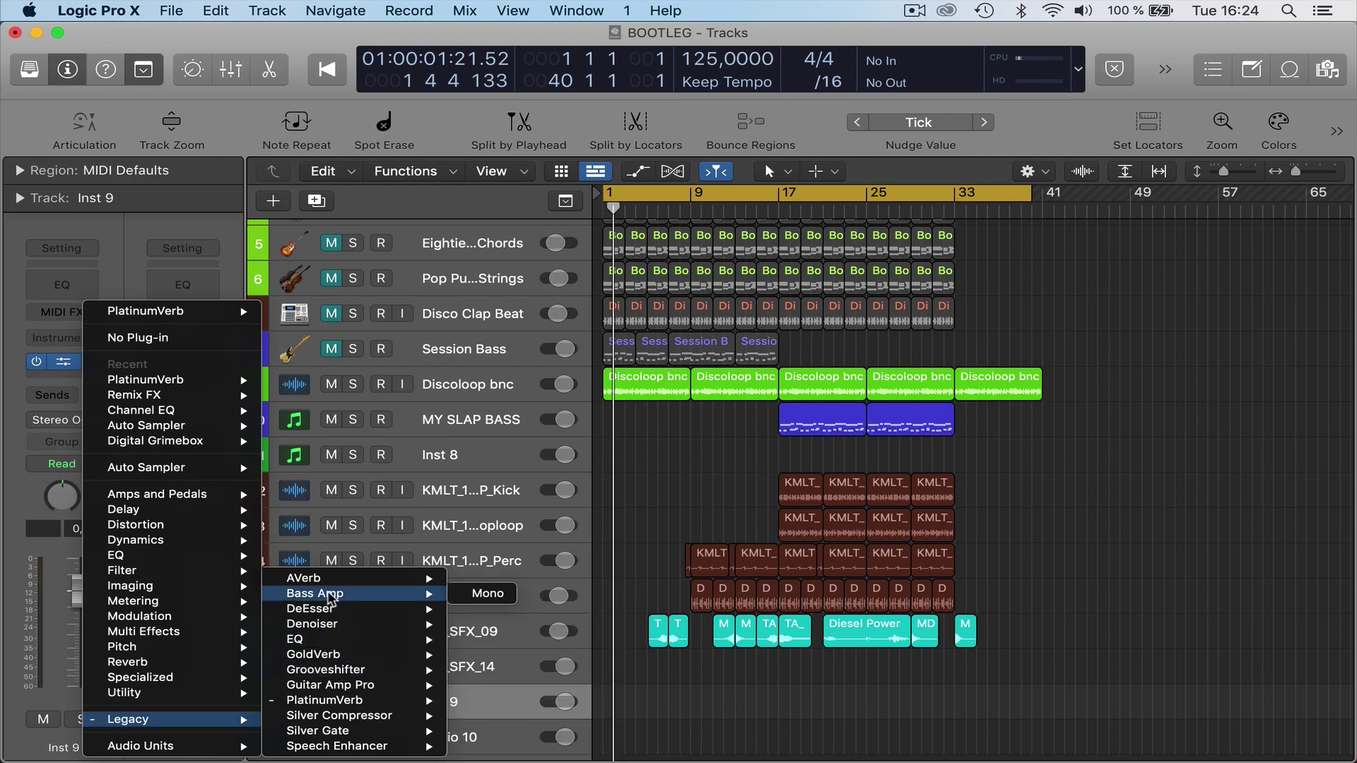
pyautogui.moveTo(320, 655)
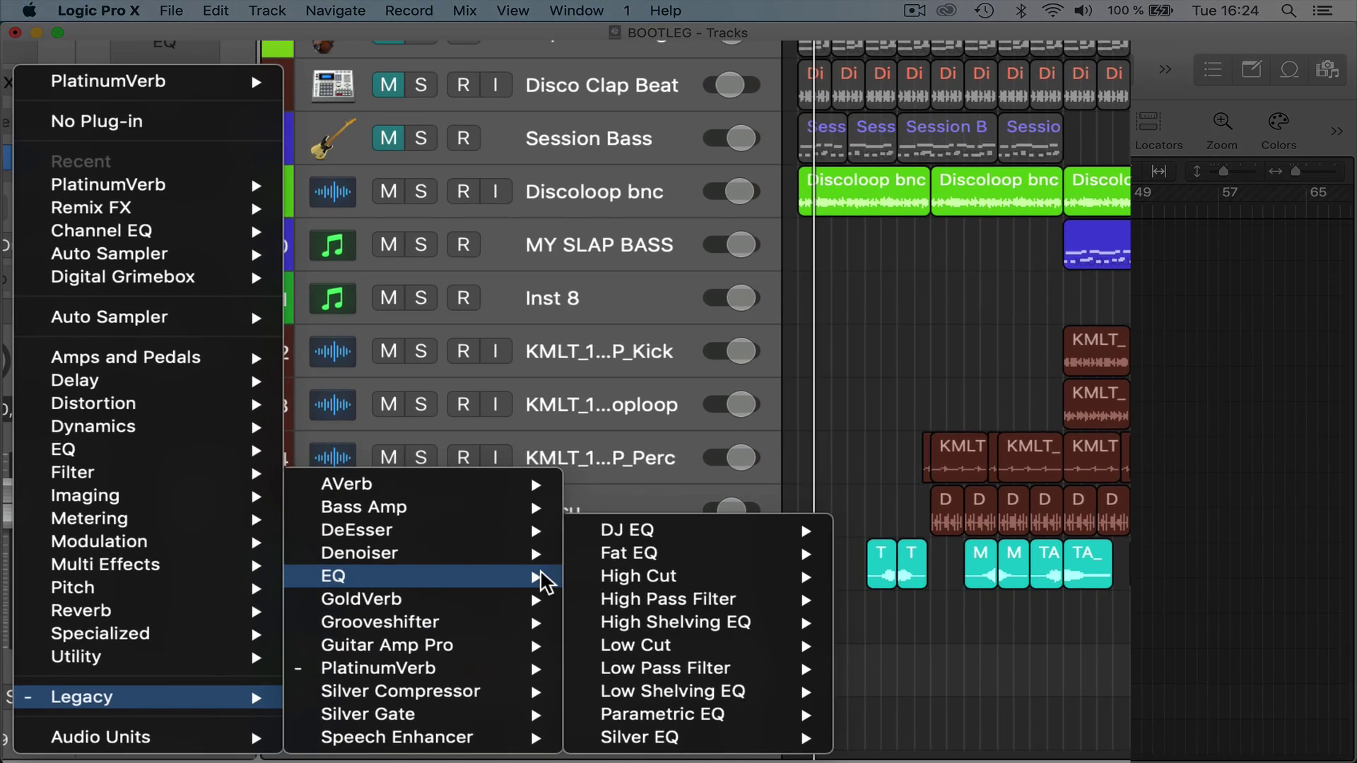
pyautogui.moveTo(511, 611)
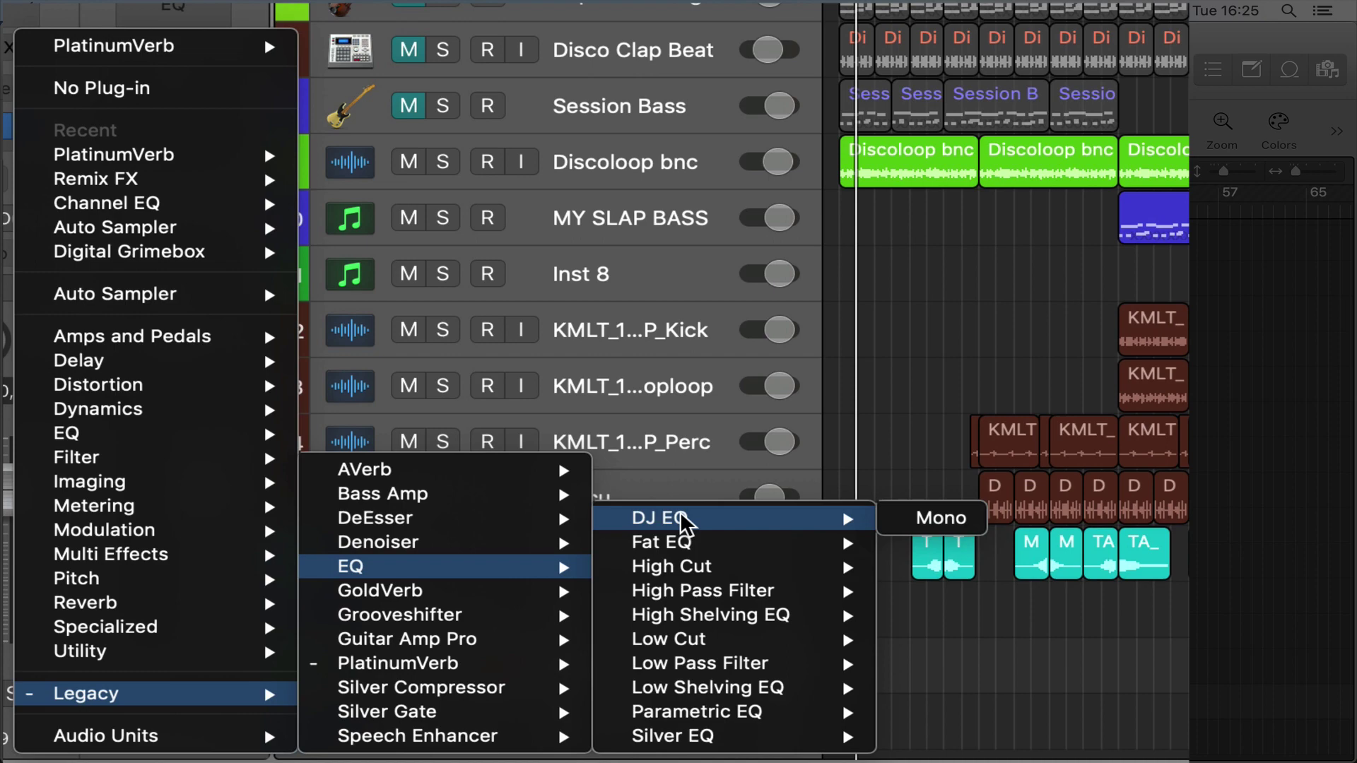
pyautogui.moveTo(702, 539)
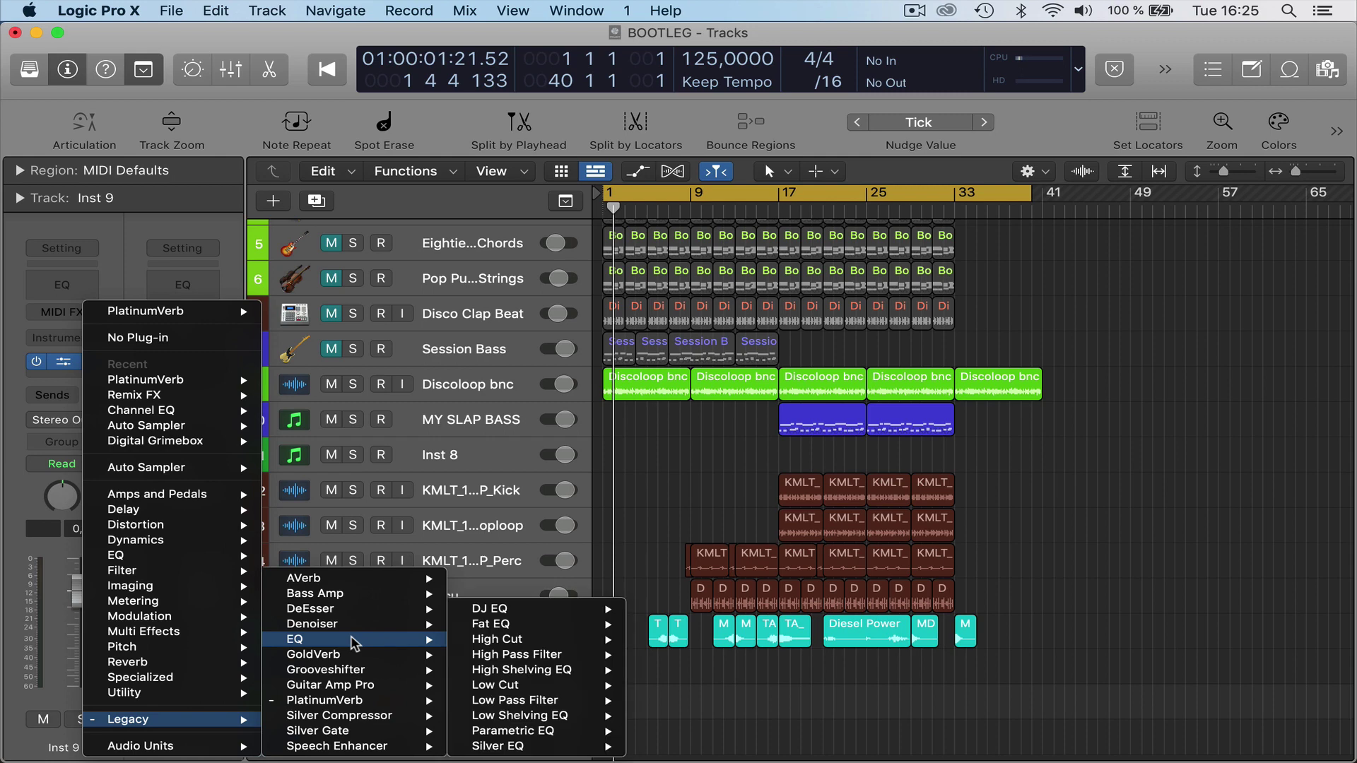
# Load the legacy Electric Clav instrument on Inst 9, then move and close its window.
pyautogui.click(231, 136)
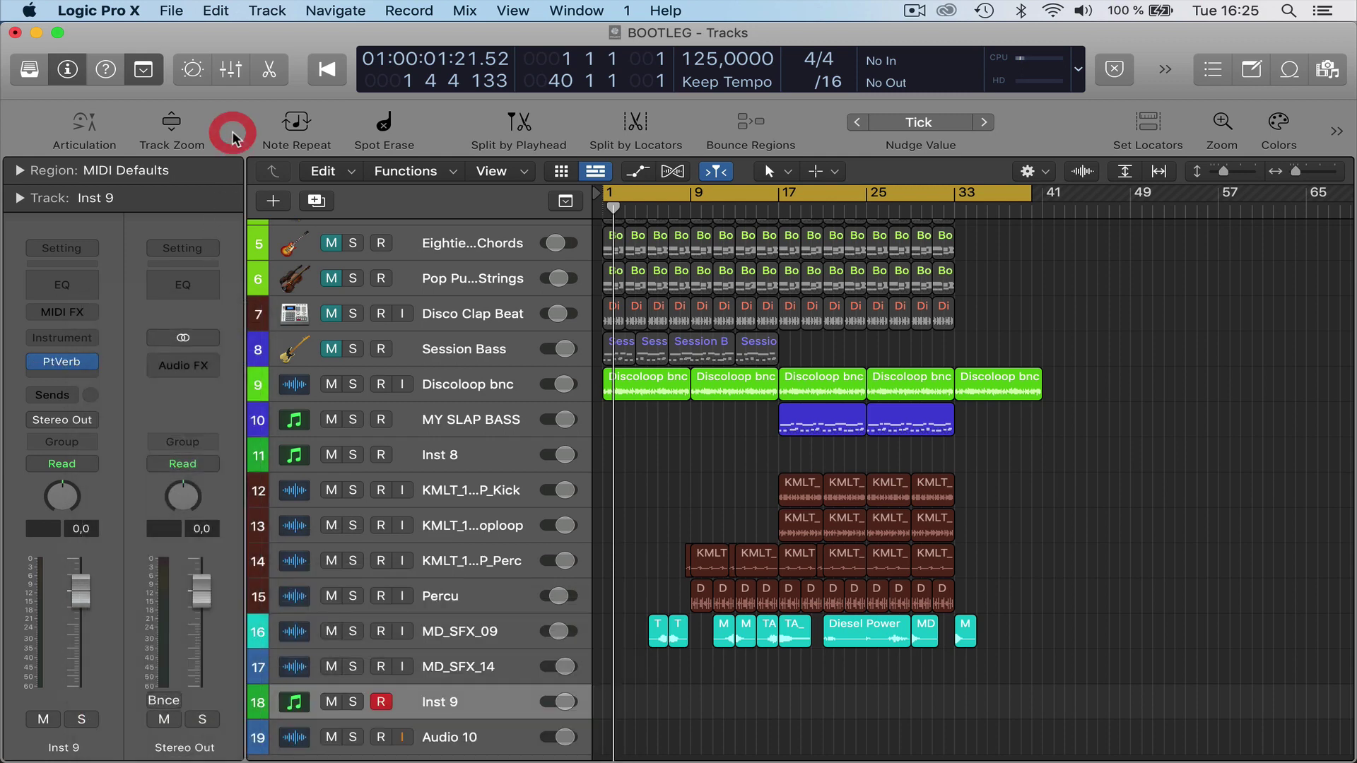
pyautogui.click(96, 338)
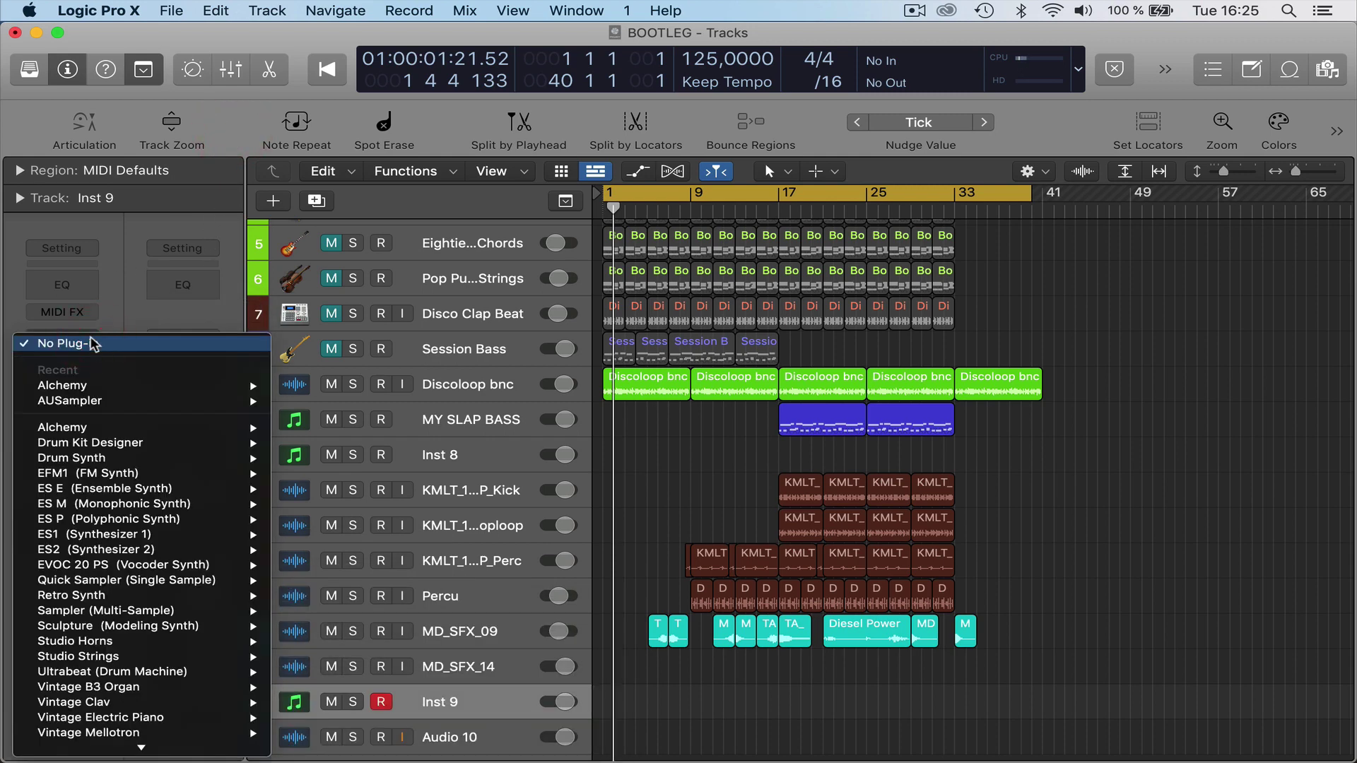
pyautogui.moveTo(123, 387)
pyautogui.click(112, 251)
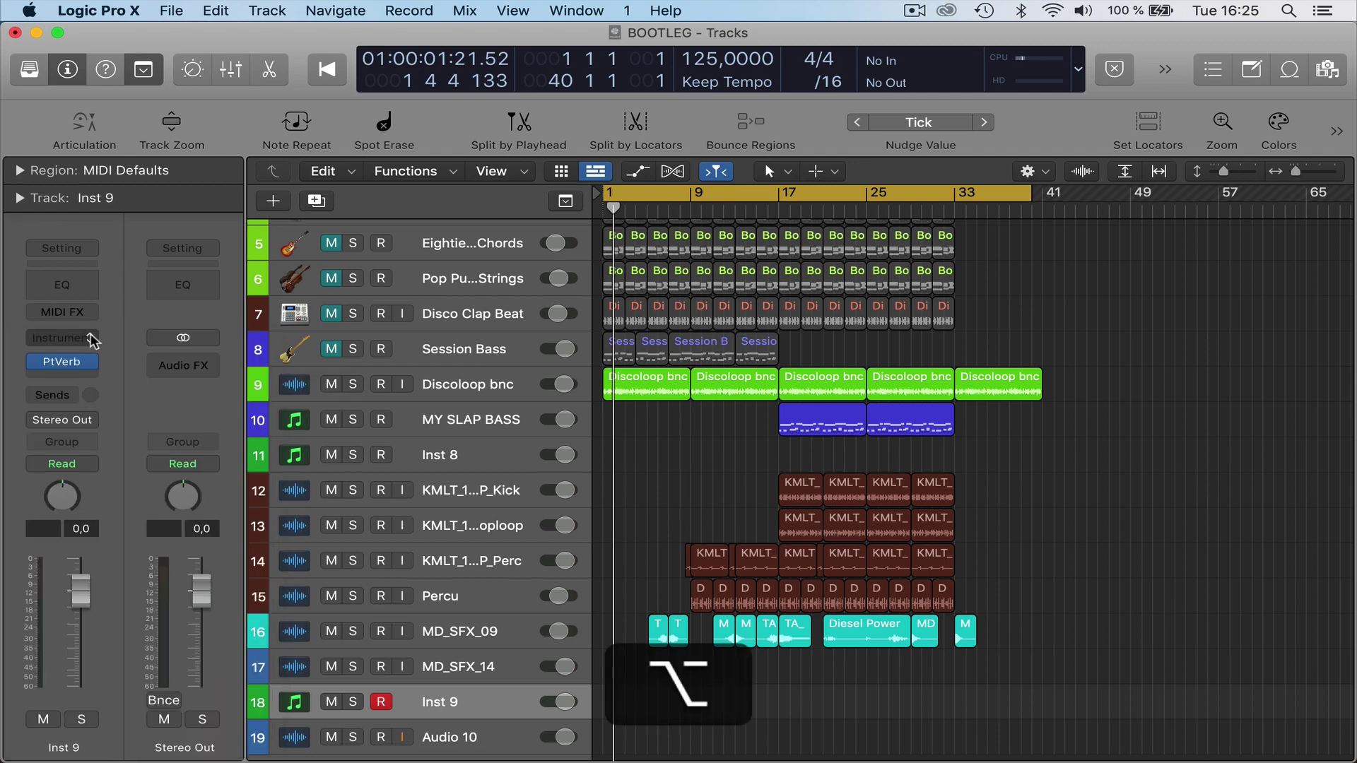
pyautogui.keyDown('alt'); pyautogui.click(90, 340); pyautogui.keyUp('alt')
pyautogui.scroll(-5, 134, 463)
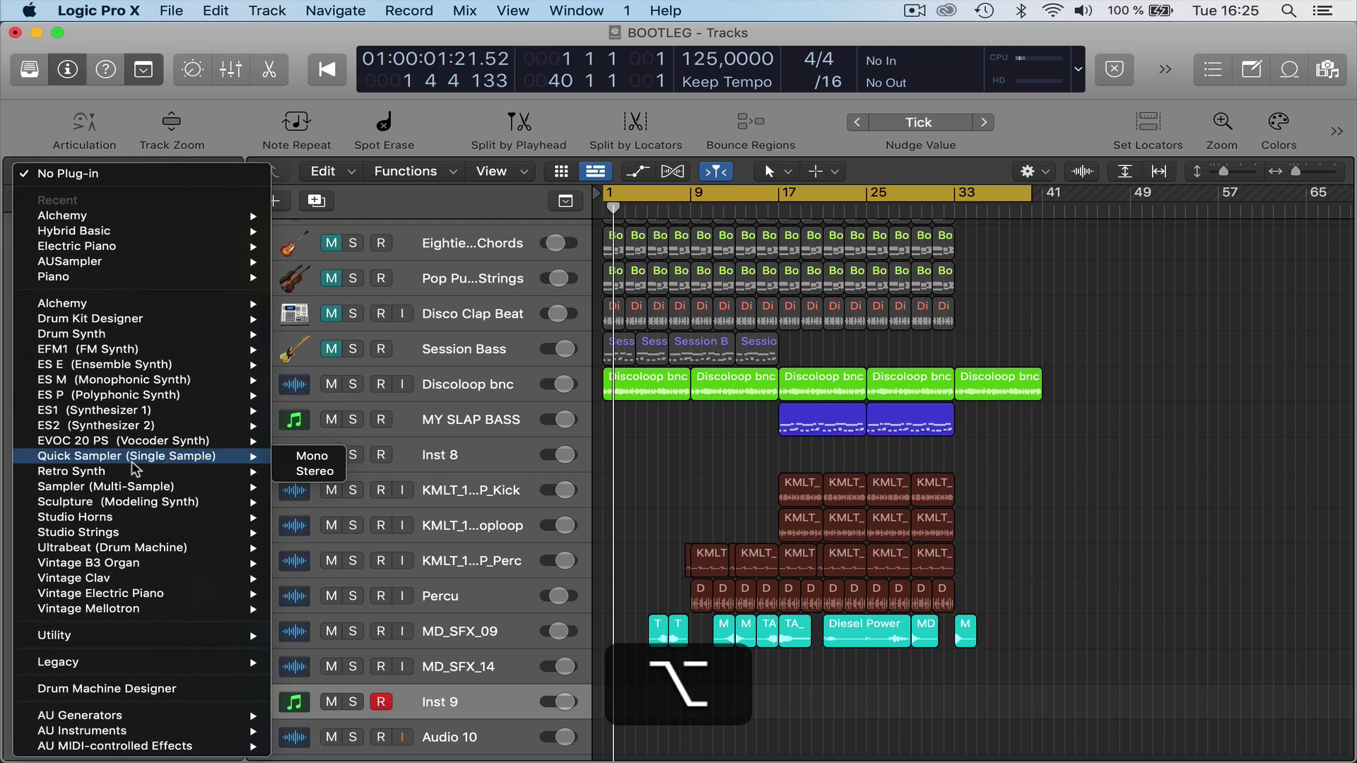
pyautogui.moveTo(119, 659)
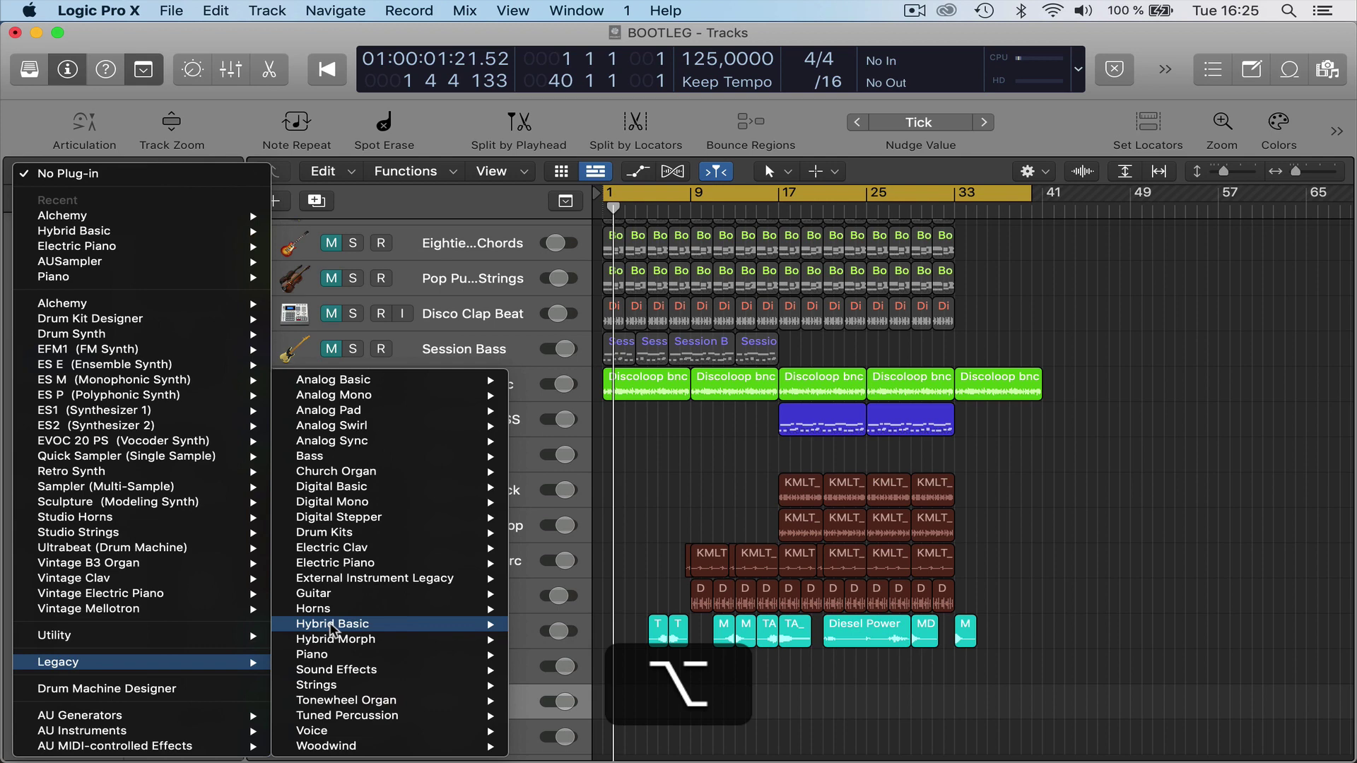
pyautogui.click(554, 550)
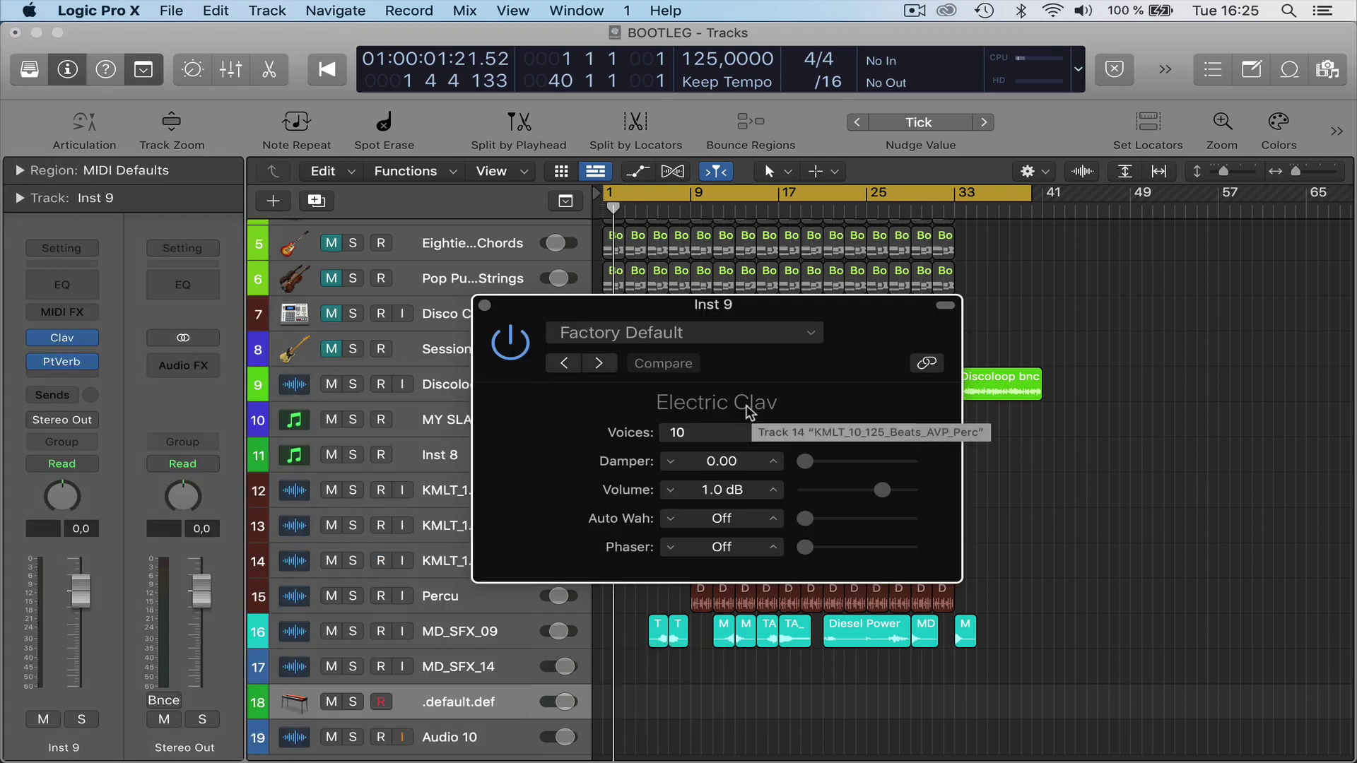
pyautogui.moveTo(846, 316); pyautogui.dragTo(683, 240)
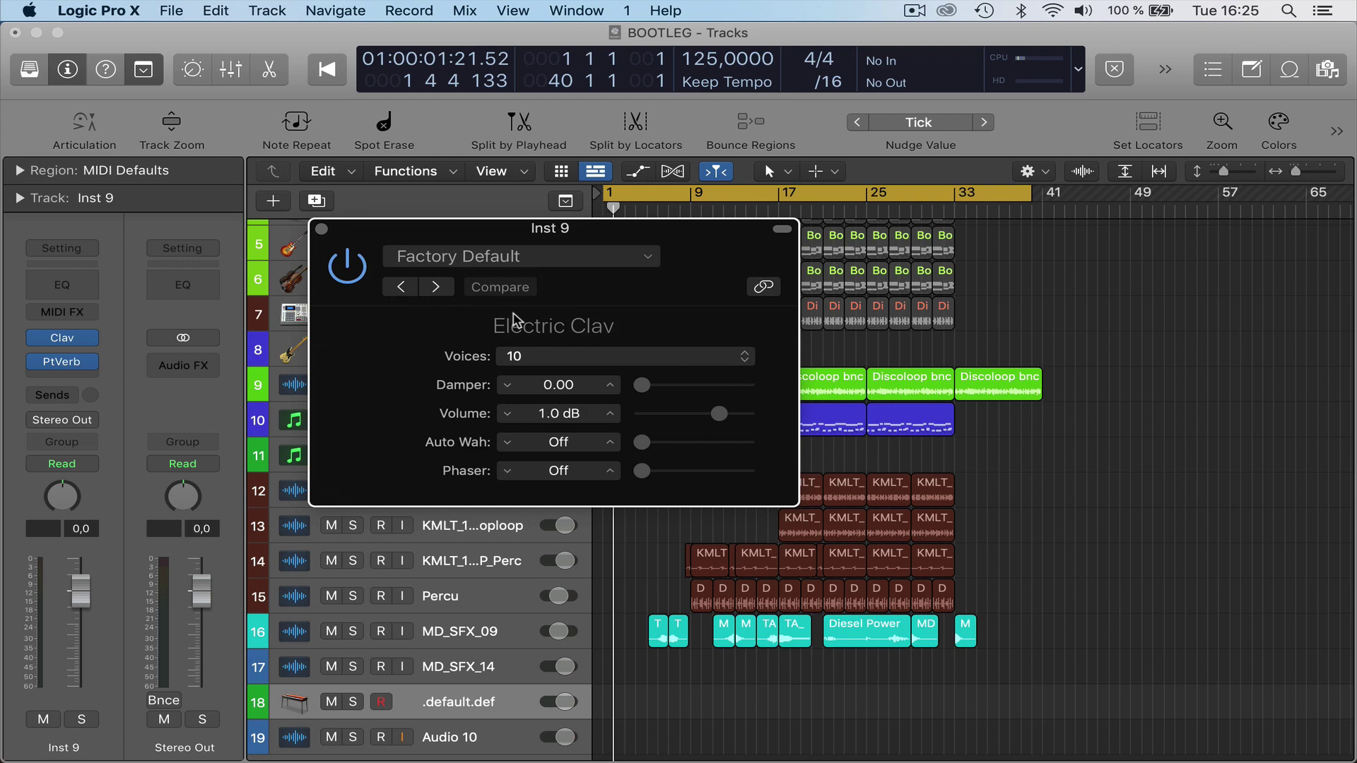
pyautogui.click(322, 230)
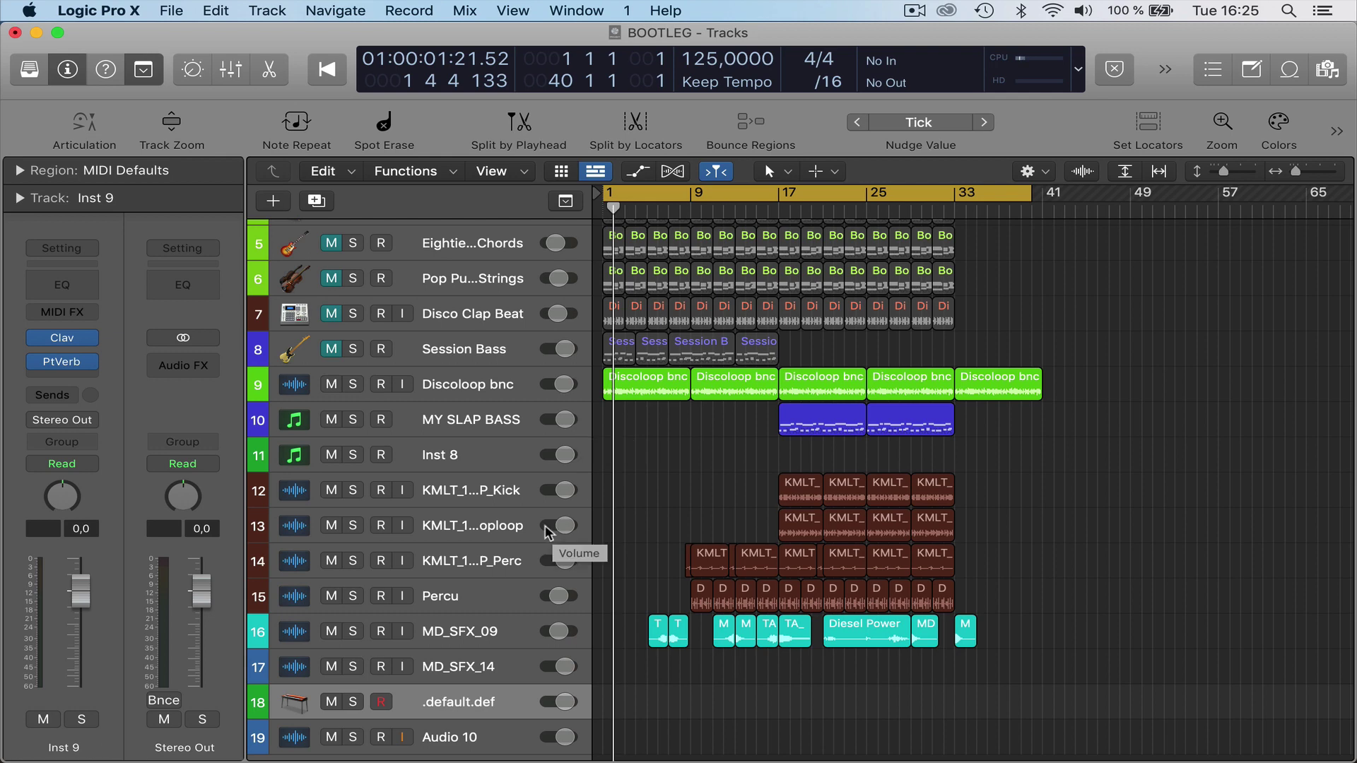
# Select the Discoloop bnc track and briefly play and stop the song.
pyautogui.click(473, 384)
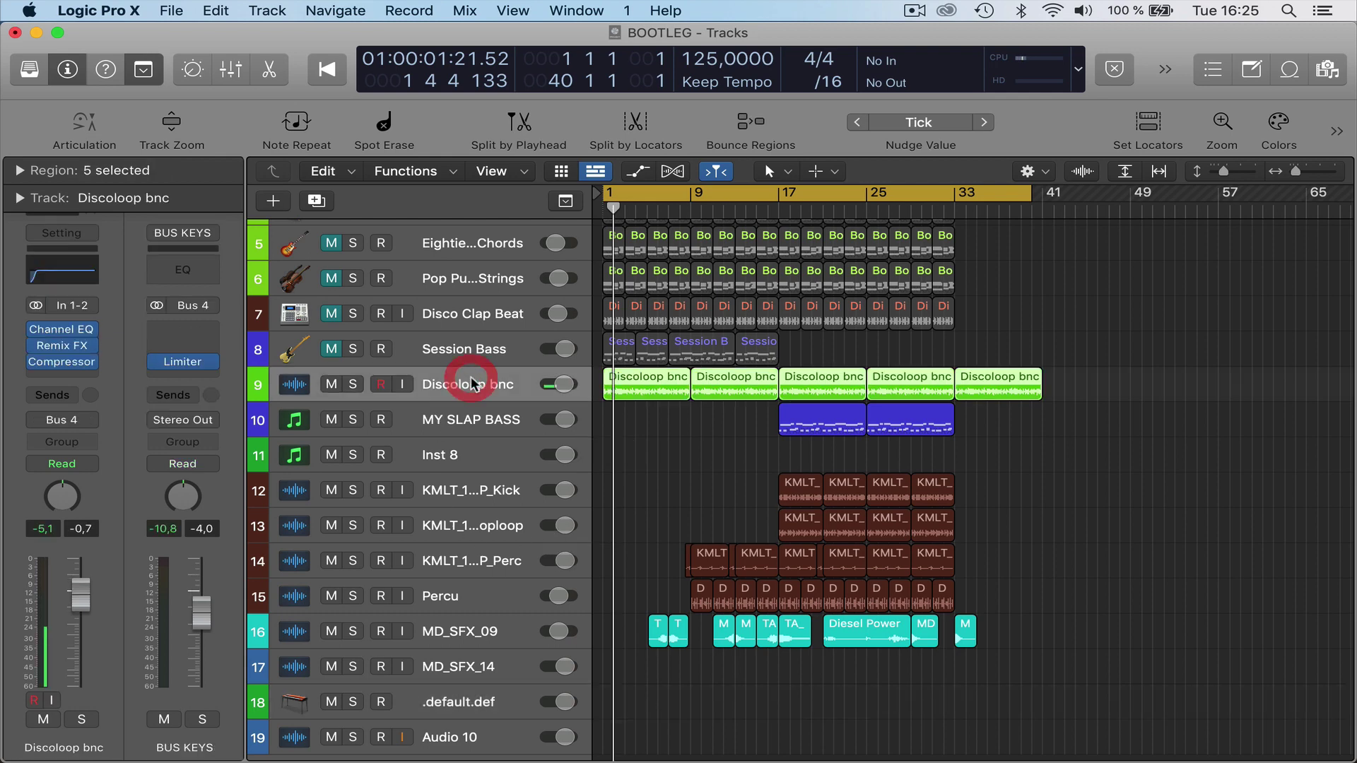
pyautogui.press('space')
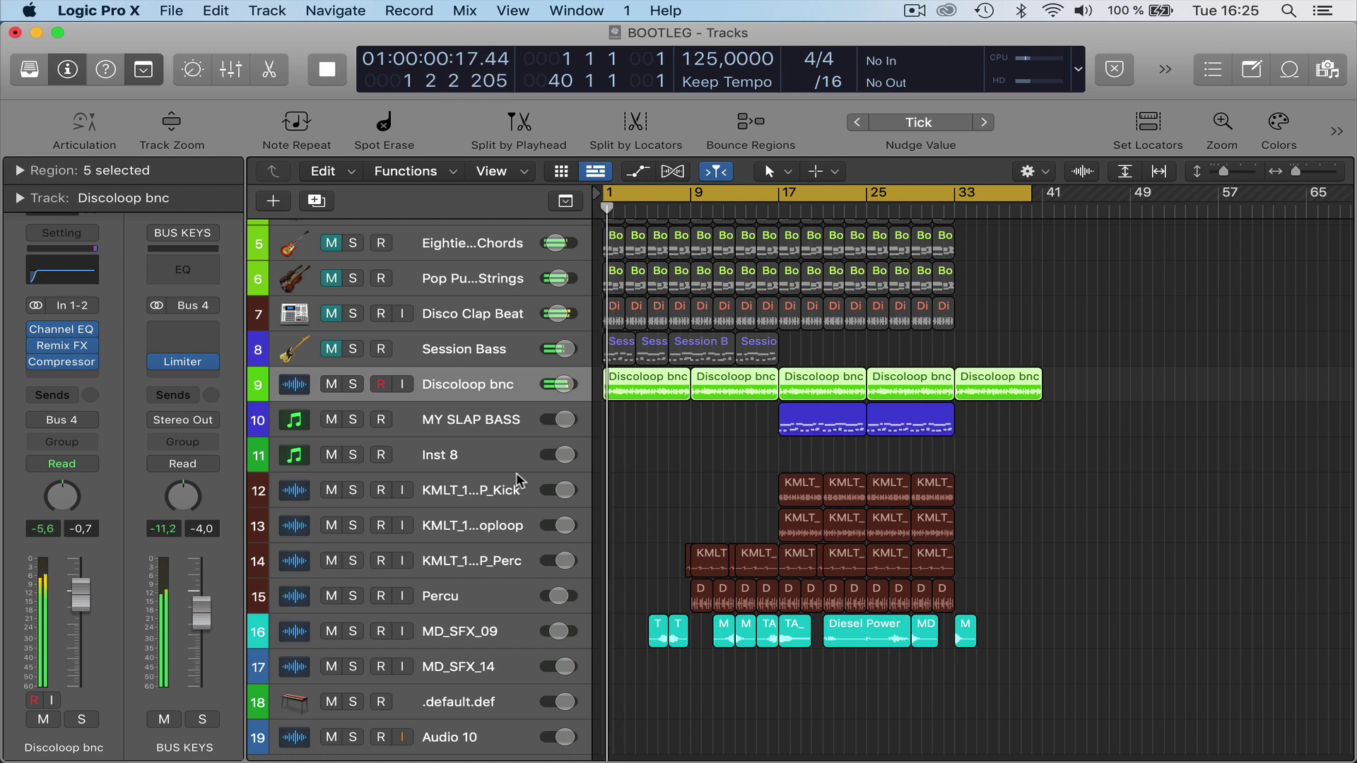
pyautogui.press('space')
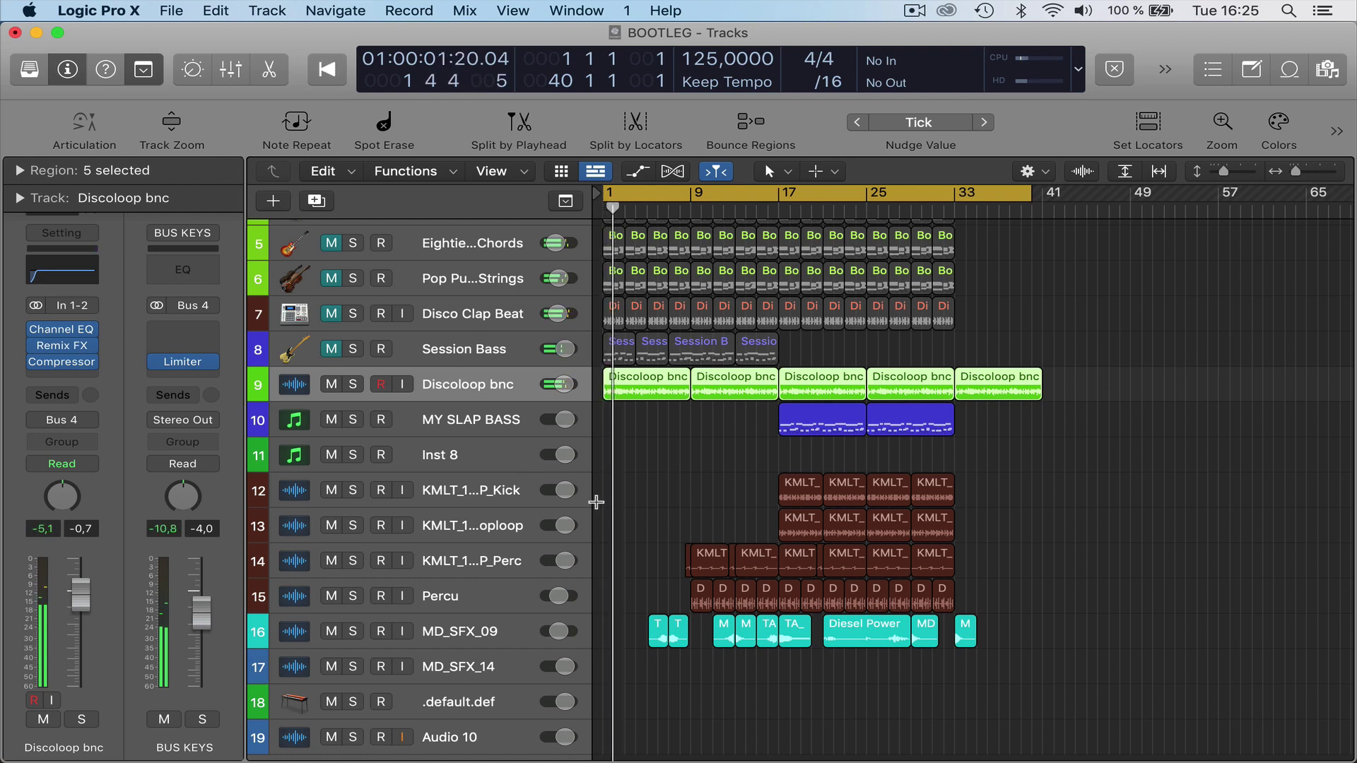
pyautogui.scroll(1, 596, 501)
pyautogui.scroll(1, 596, 501)
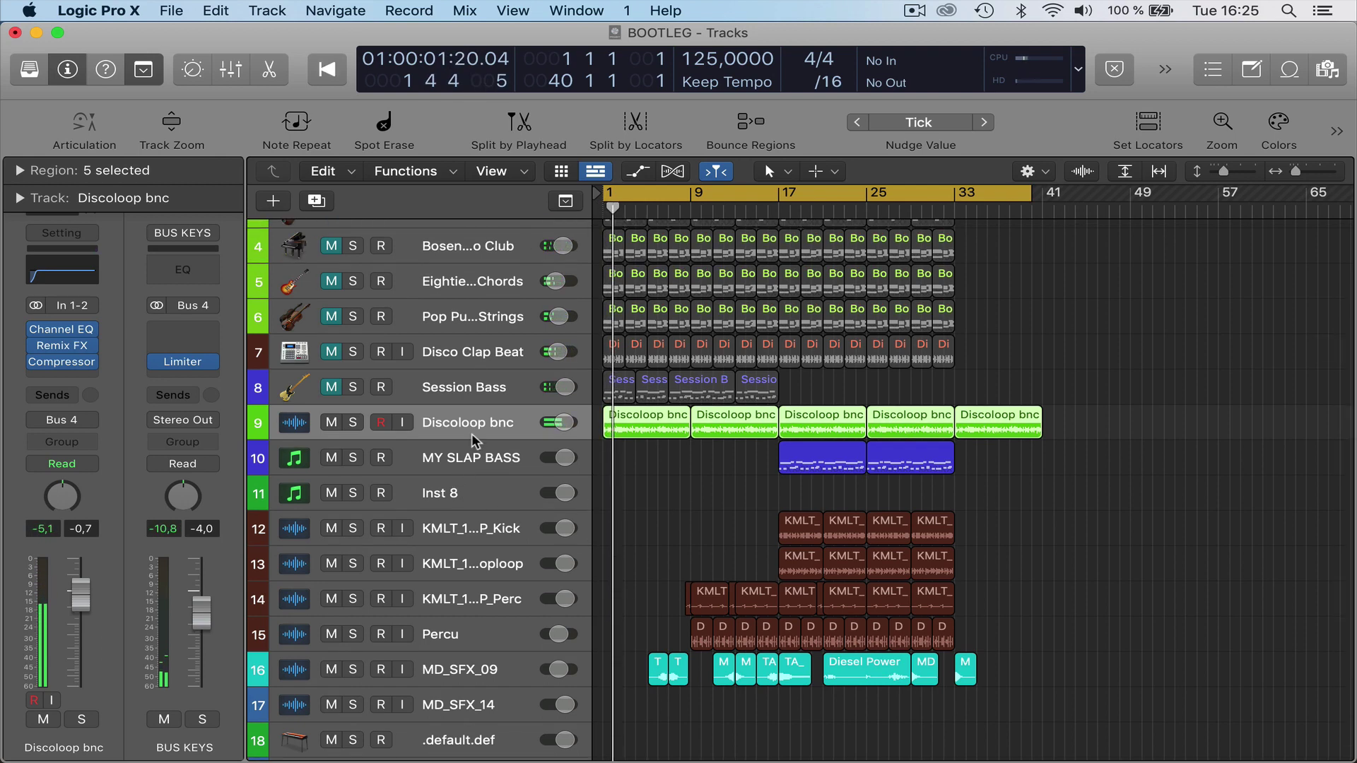
# Open Remix FX on Discoloop bnc, unlock Filter, and try Repeater before restoring Filter on the left pad.
pyautogui.click(63, 348)
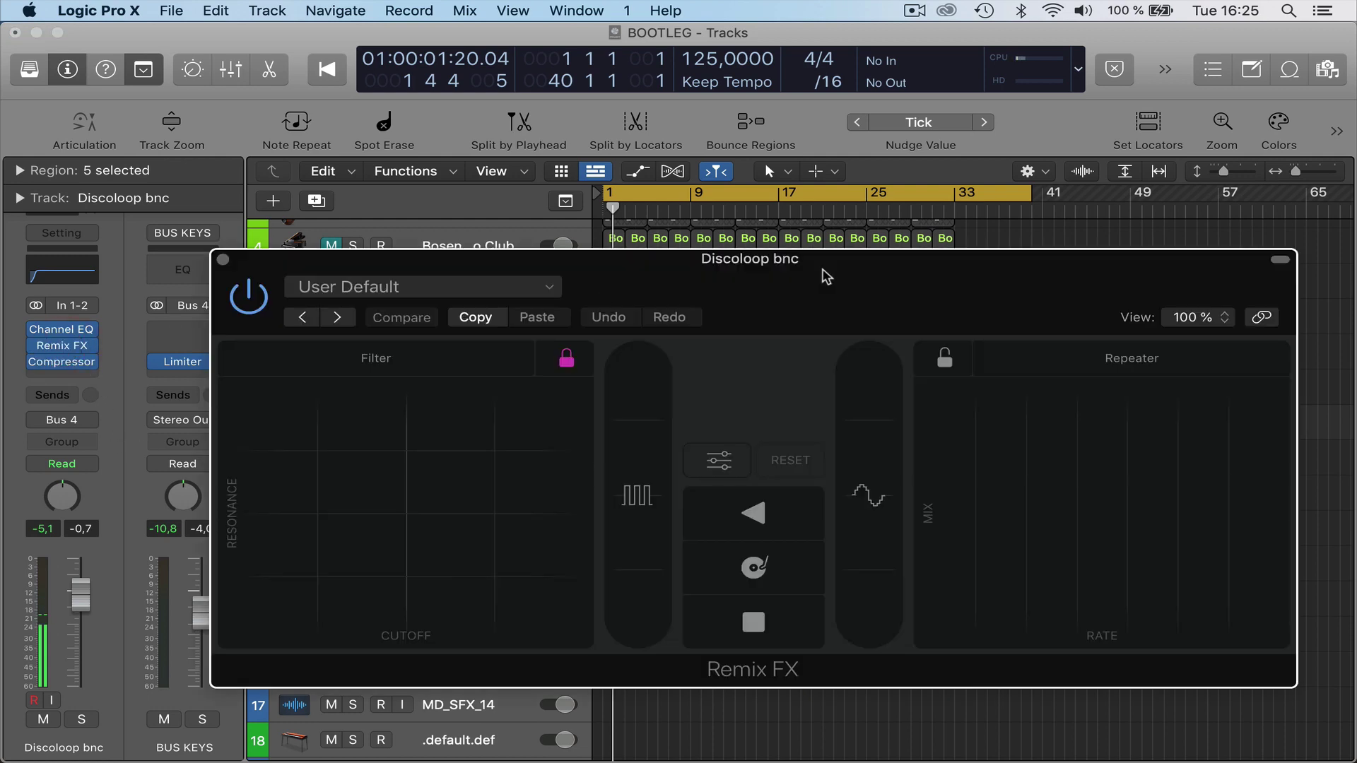
pyautogui.moveTo(824, 275); pyautogui.dragTo(708, 216)
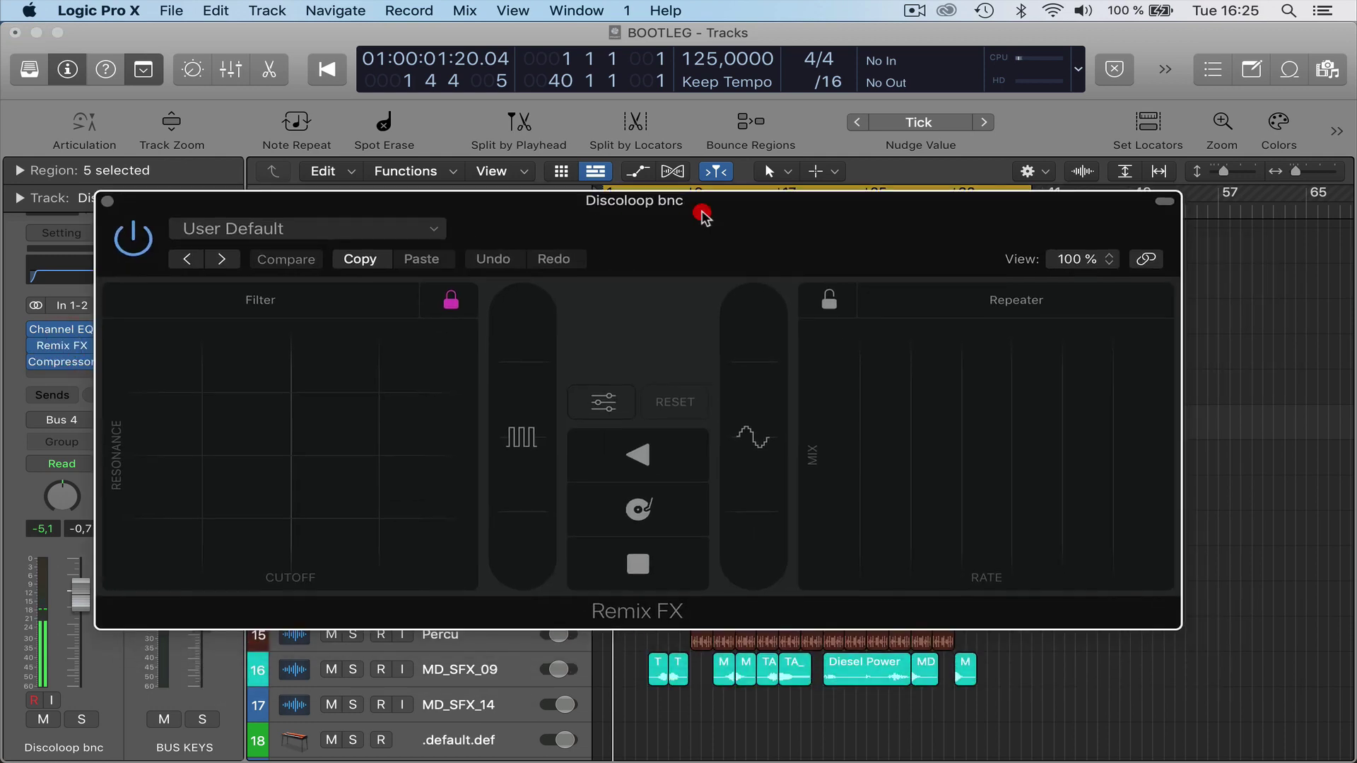
pyautogui.click(449, 302)
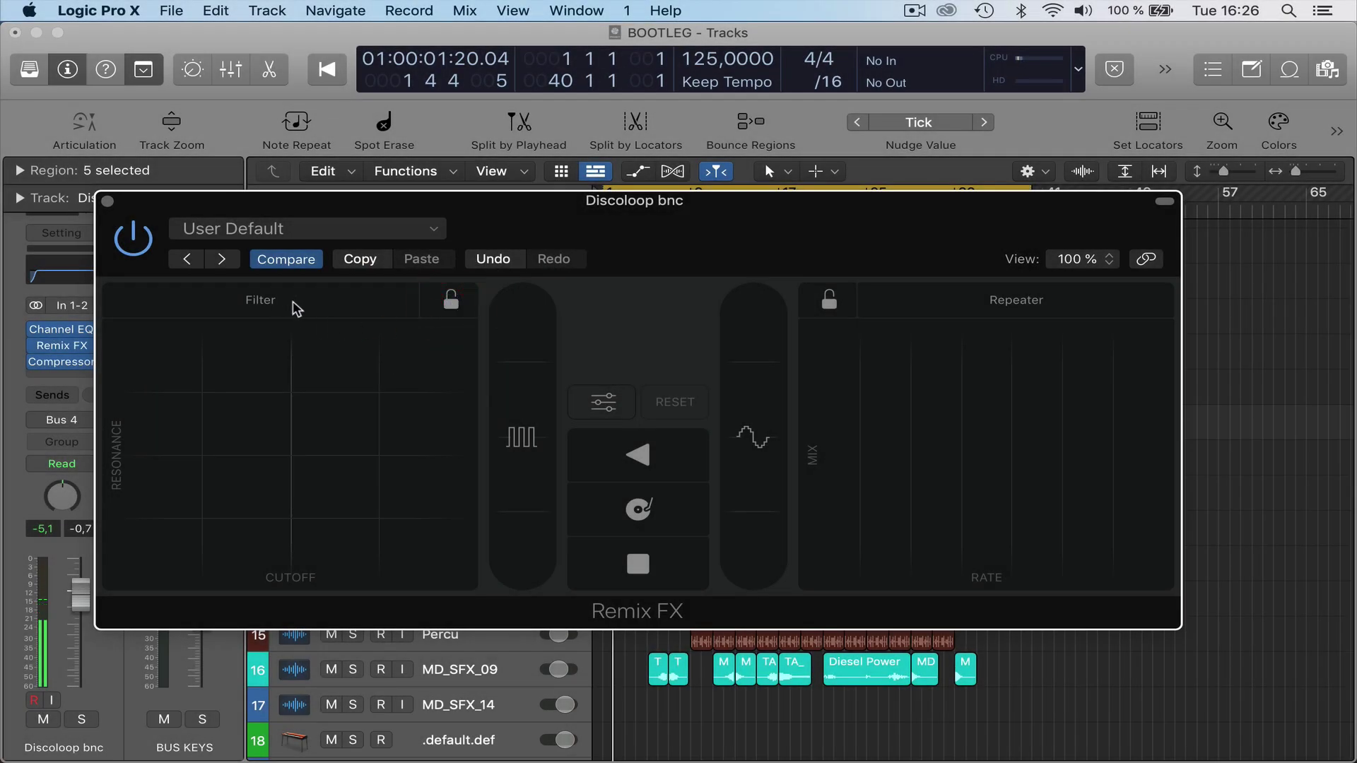
pyautogui.click(273, 303)
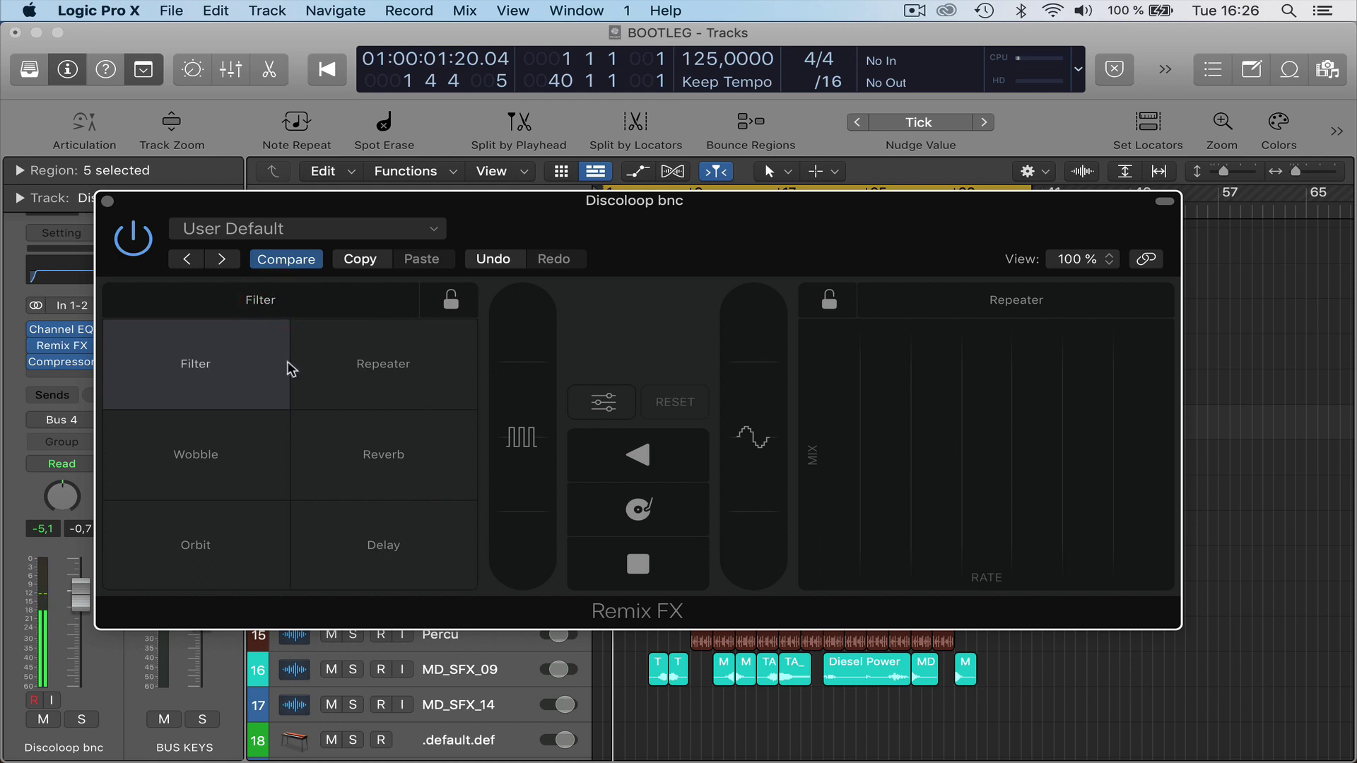
pyautogui.click(410, 370)
pyautogui.click(328, 307)
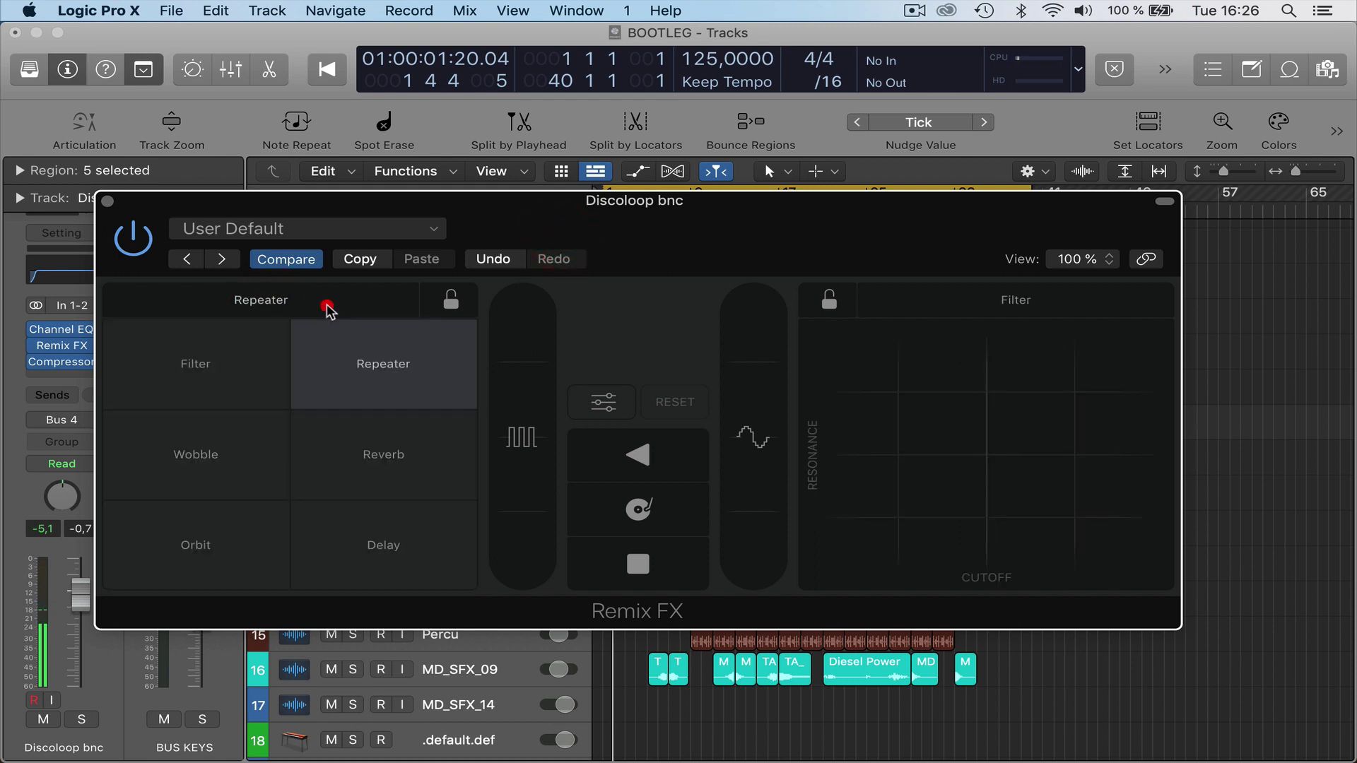
pyautogui.click(261, 354)
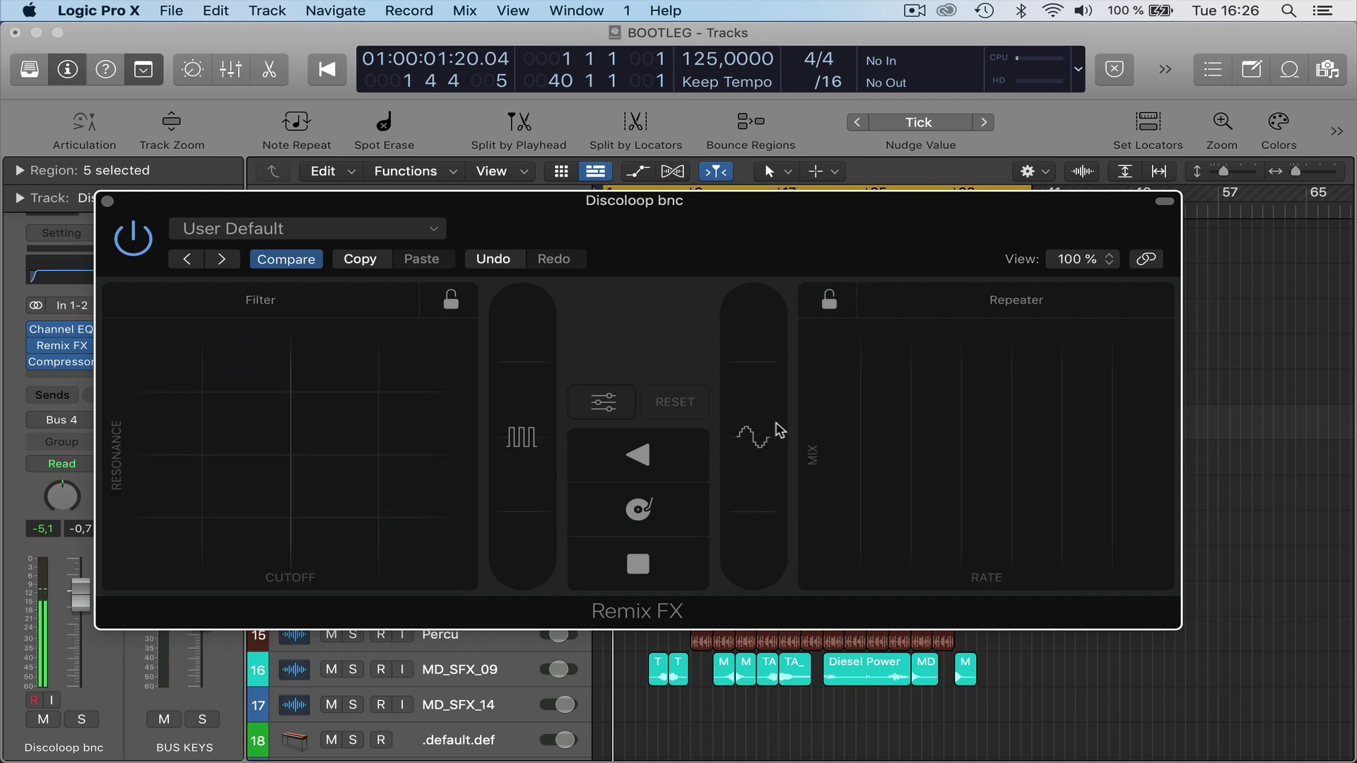
pyautogui.moveTo(724, 414)
pyautogui.mouseDown()
pyautogui.moveTo(742, 460)
pyautogui.moveTo(736, 424)
pyautogui.mouseUp()
# Keep Repeater on the right pad and move the Remix FX window lower.
pyautogui.click(1048, 309)
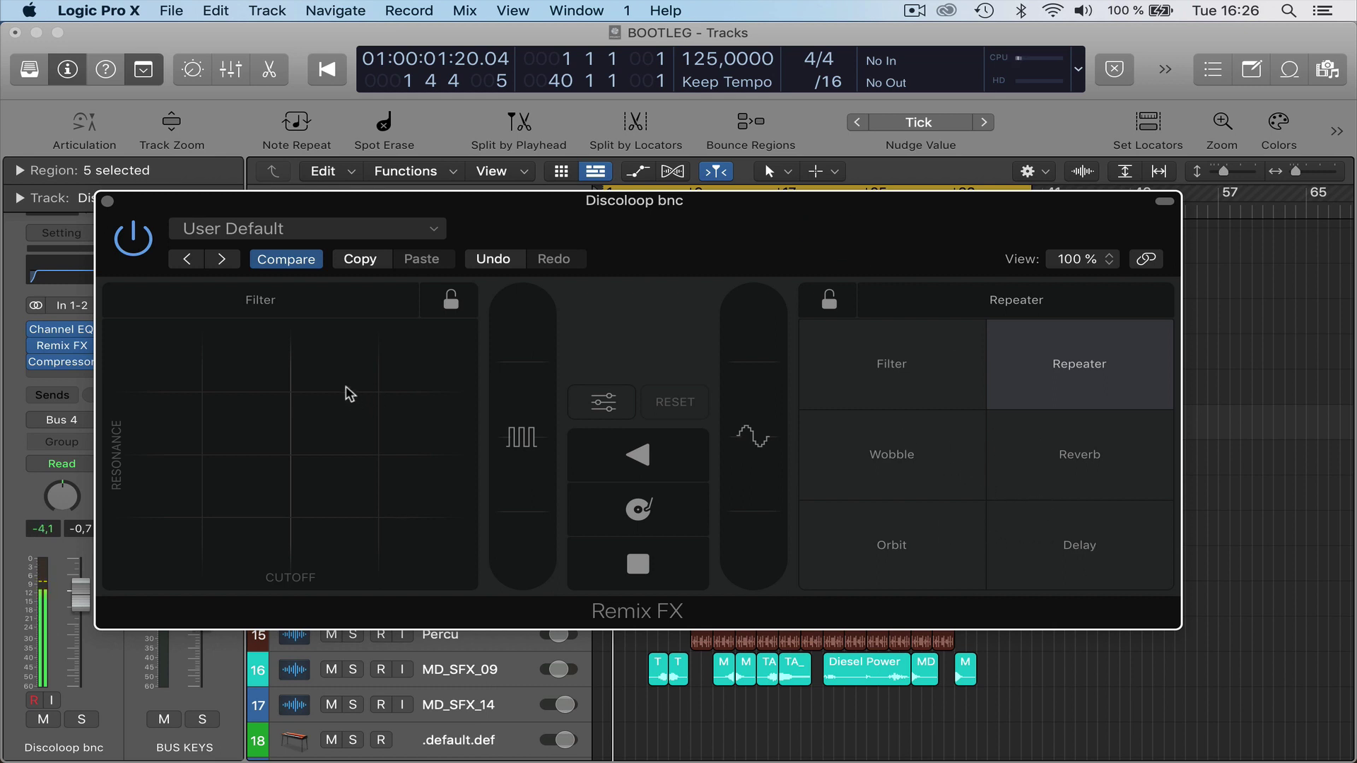
pyautogui.click(317, 328)
pyautogui.click(1011, 367)
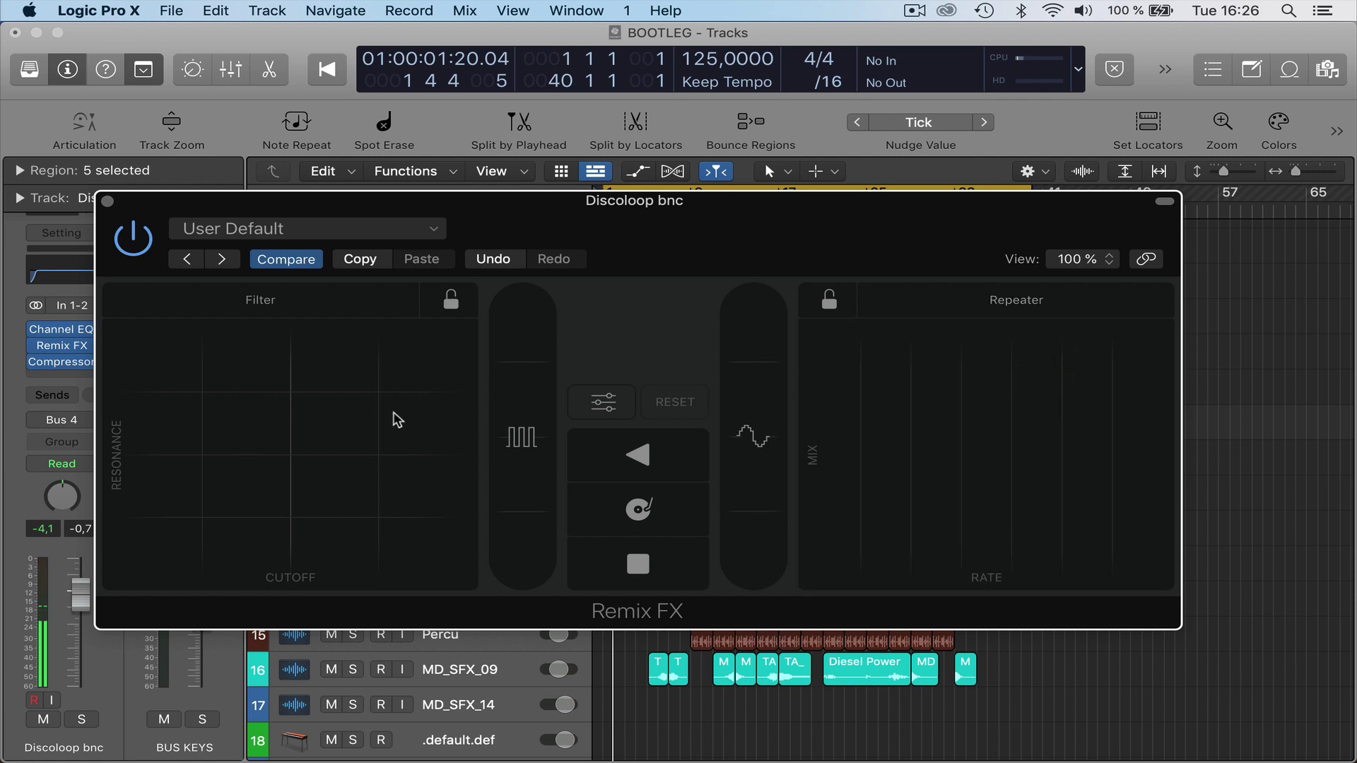
pyautogui.moveTo(714, 203); pyautogui.dragTo(778, 280)
# During playback, sweep the Filter XY pad through cutoff and resonance and lock Filter on.
pyautogui.press('space')
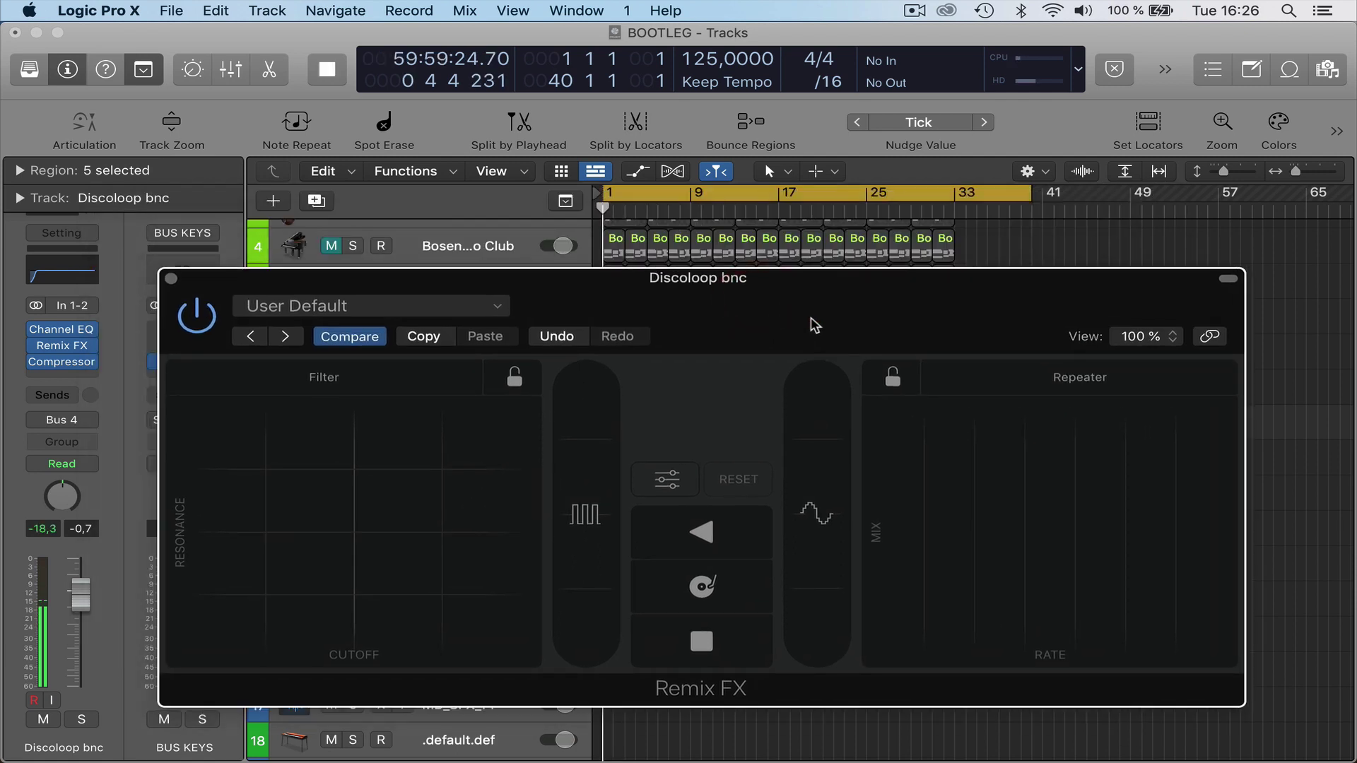
pyautogui.click(225, 538)
pyautogui.moveTo(225, 539); pyautogui.dragTo(275, 534)
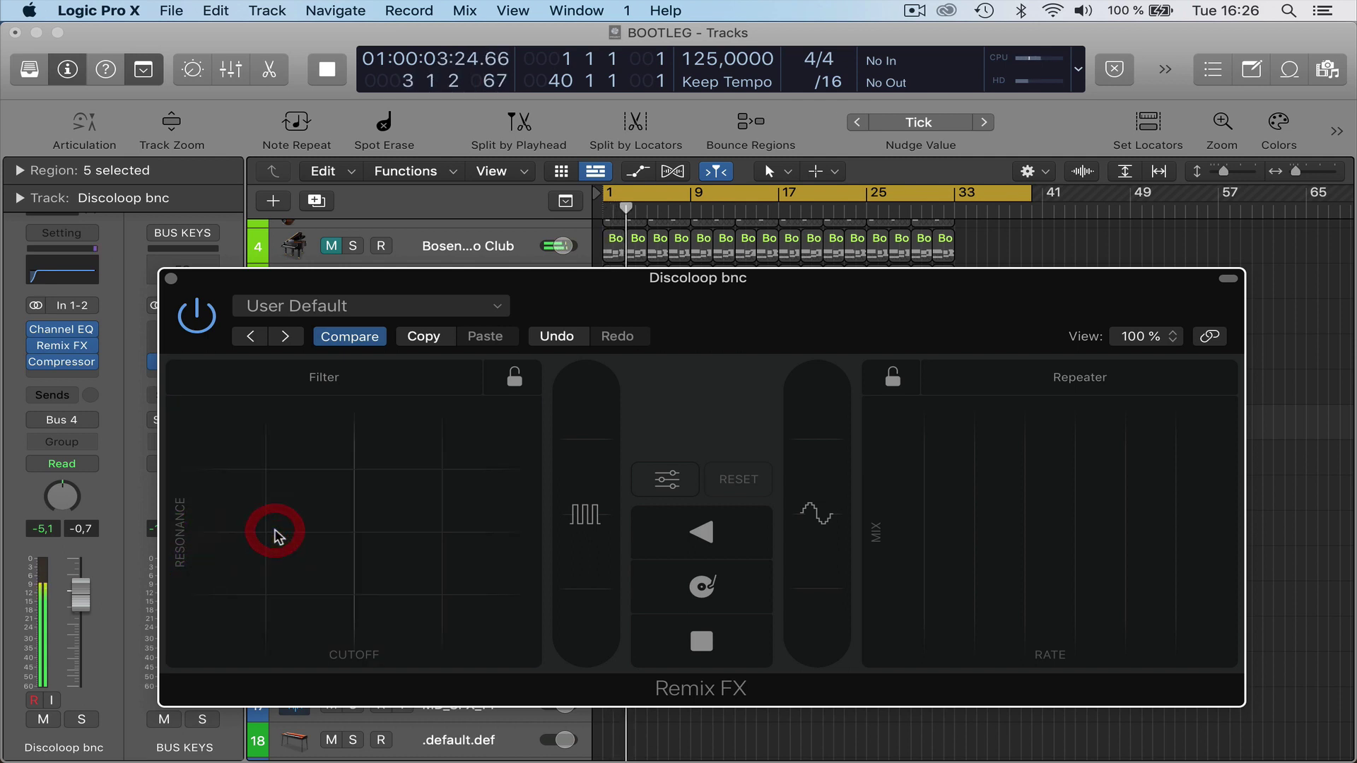
pyautogui.moveTo(276, 592); pyautogui.dragTo(242, 548)
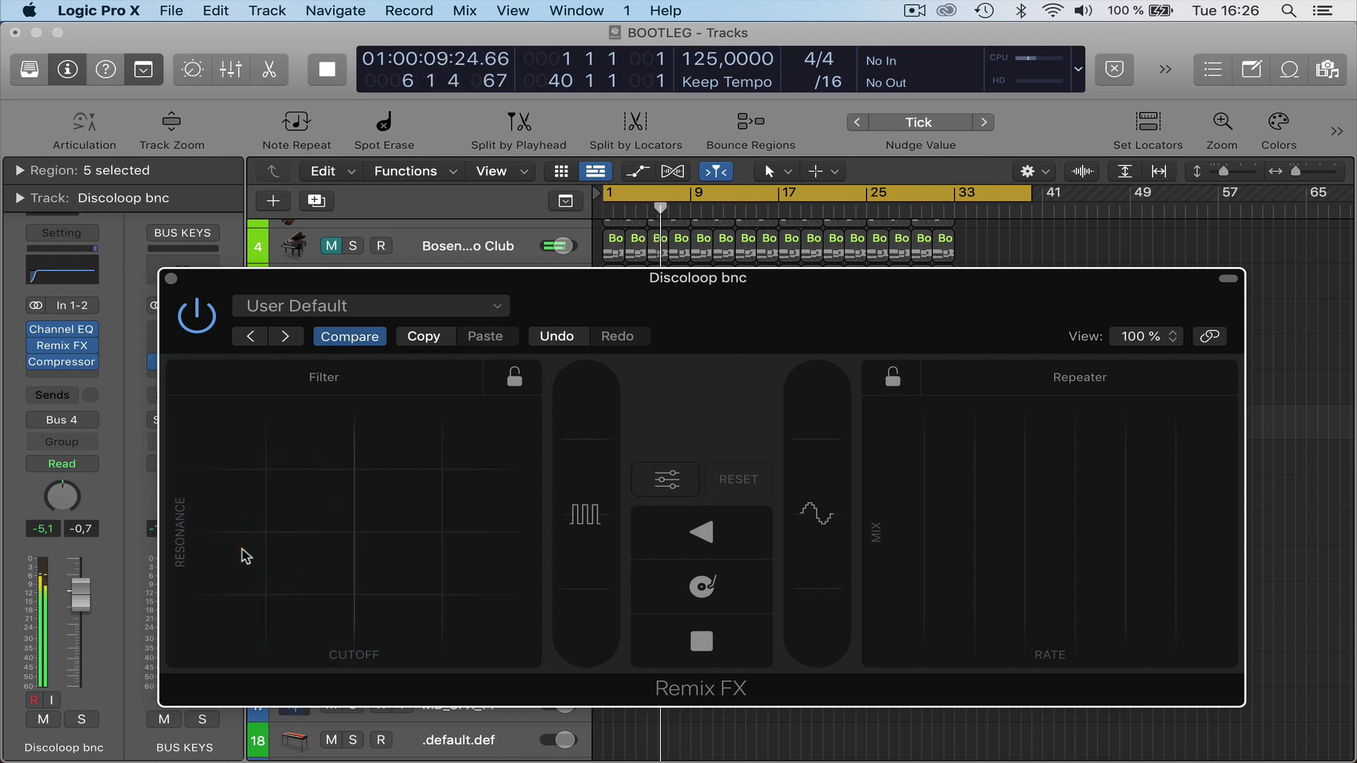
pyautogui.click(510, 377)
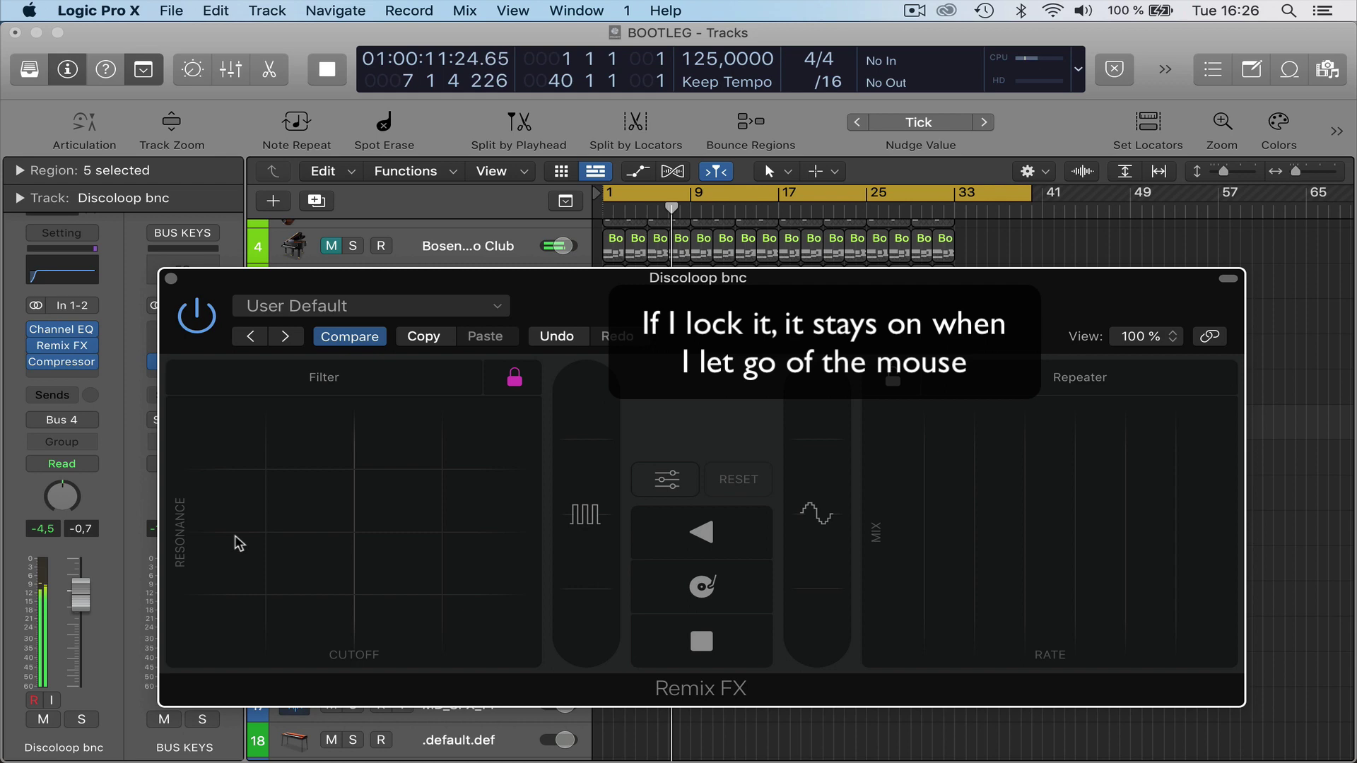
pyautogui.click(197, 545)
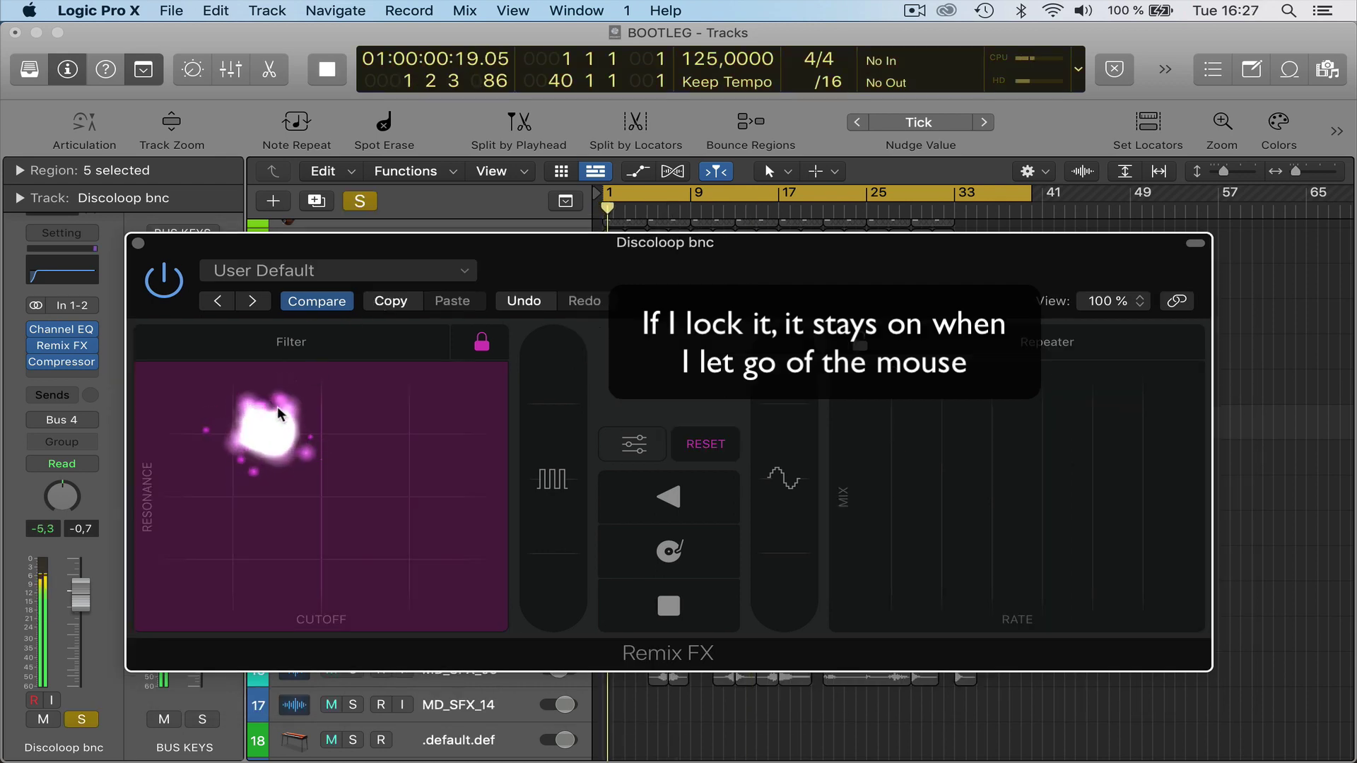
pyautogui.moveTo(277, 406); pyautogui.dragTo(204, 438)
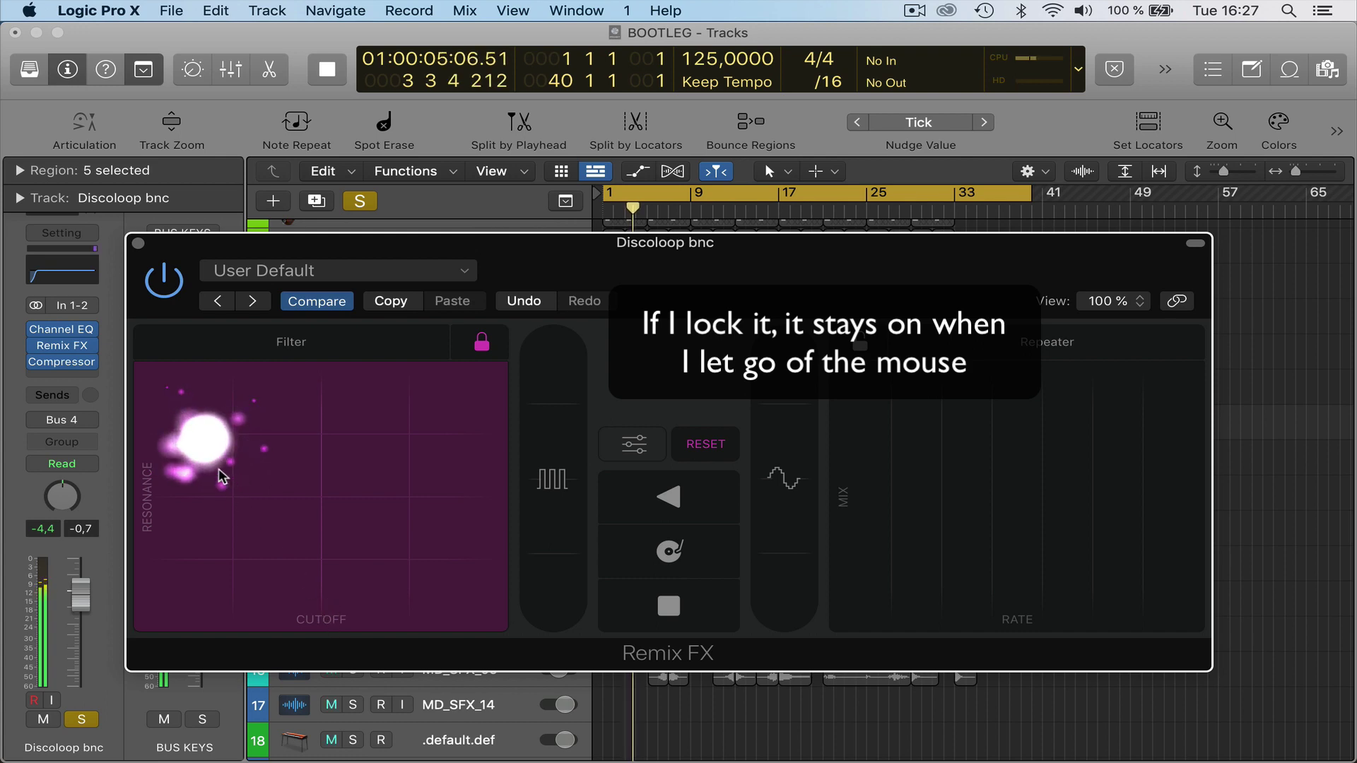
pyautogui.moveTo(202, 428); pyautogui.dragTo(244, 505)
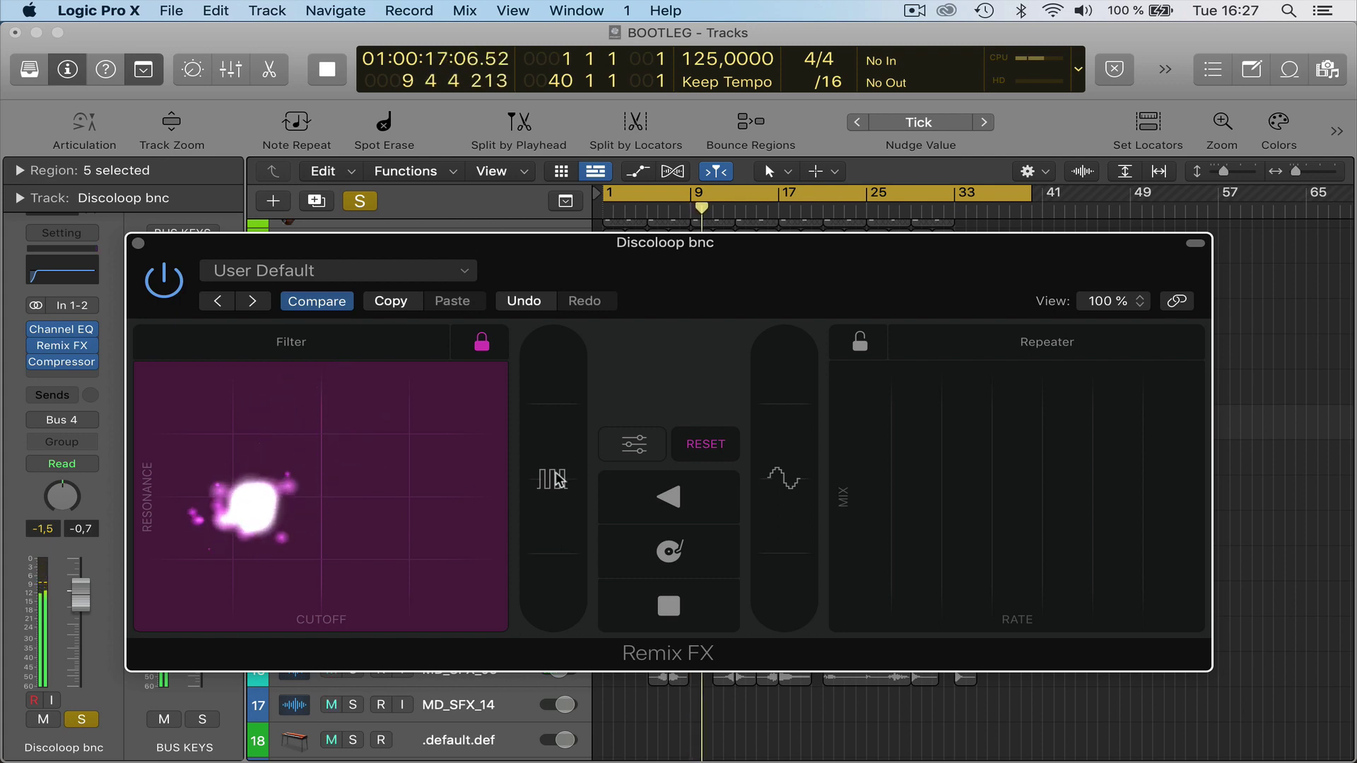
# Apply Stutter and Bit crusher, then play Repeater at several rates, locking and unlocking it.
pyautogui.moveTo(558, 480); pyautogui.dragTo(543, 391)
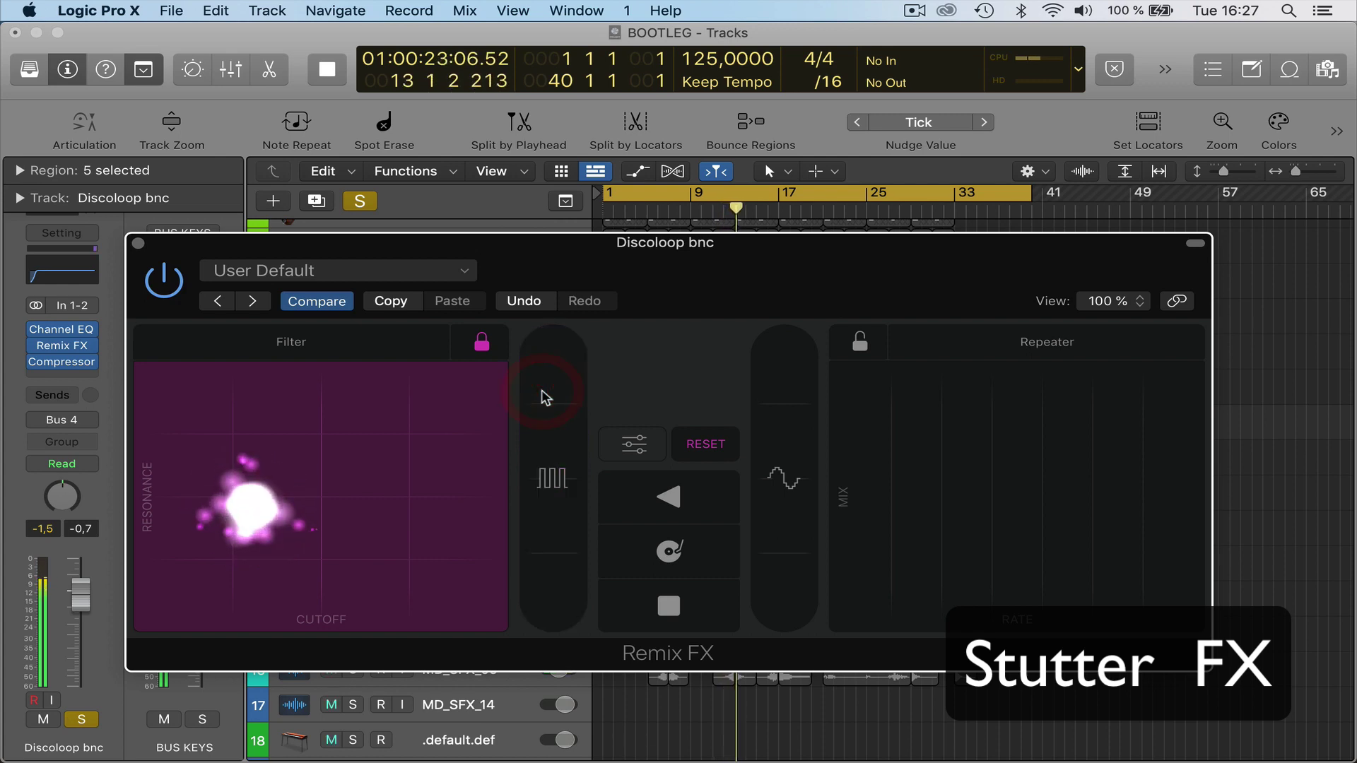
pyautogui.moveTo(552, 548); pyautogui.dragTo(553, 521)
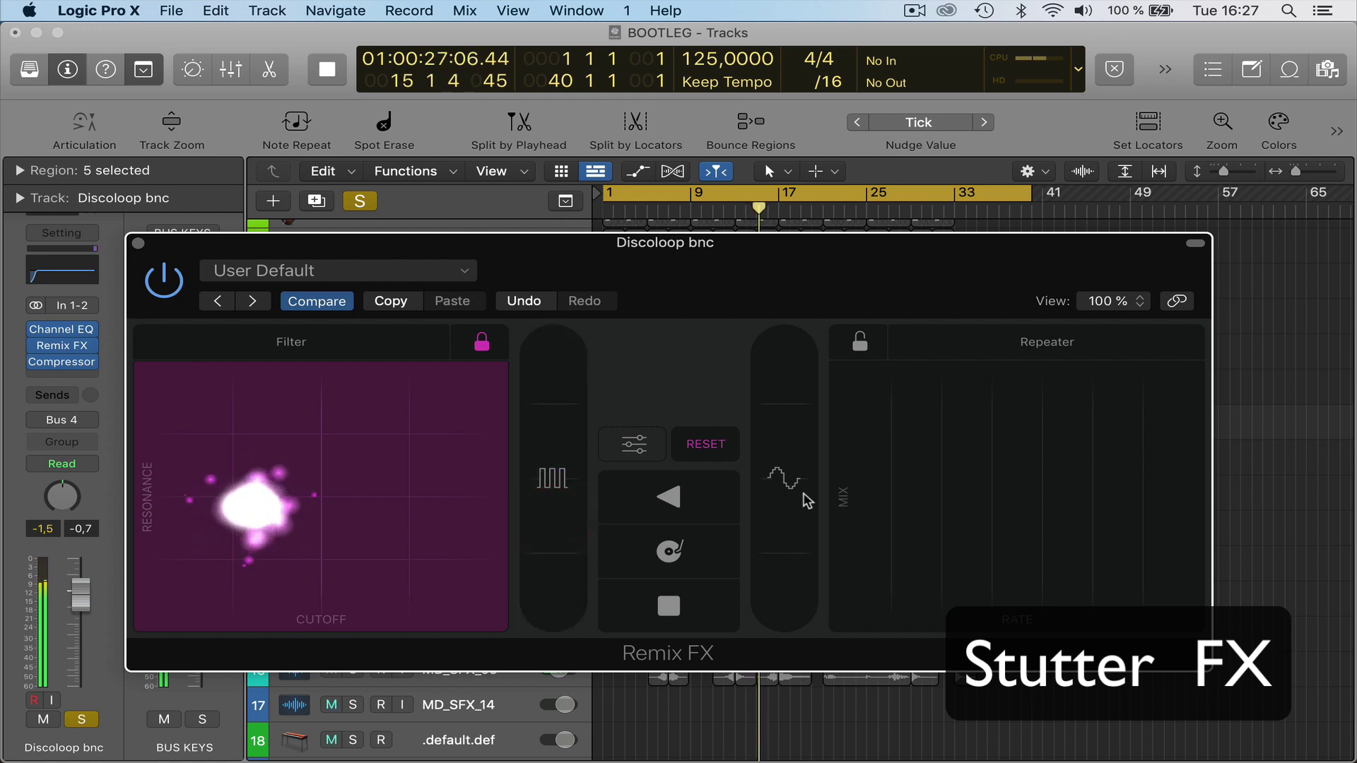
pyautogui.moveTo(803, 499)
pyautogui.mouseDown()
pyautogui.moveTo(793, 554)
pyautogui.moveTo(763, 348)
pyautogui.moveTo(792, 515)
pyautogui.mouseUp()
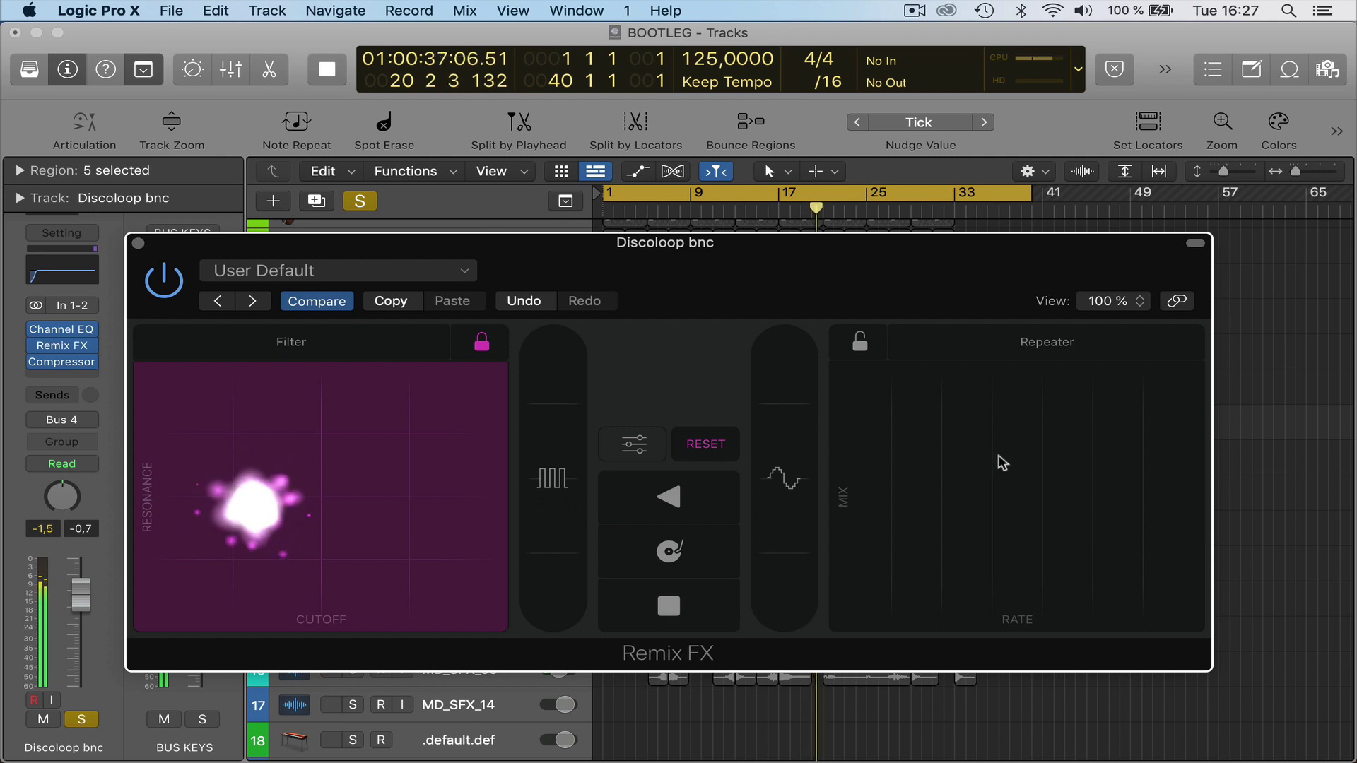
pyautogui.moveTo(998, 456); pyautogui.dragTo(1051, 476)
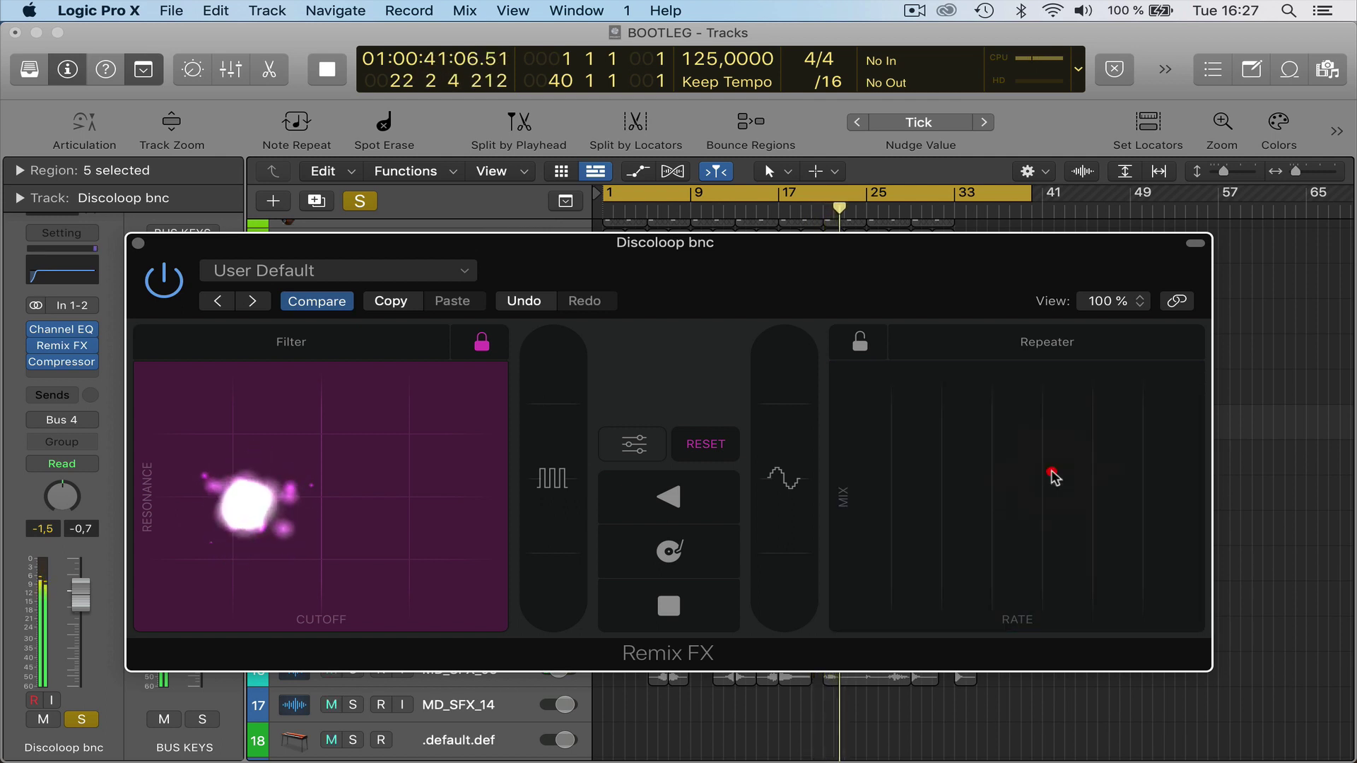
pyautogui.moveTo(915, 484); pyautogui.dragTo(880, 482)
pyautogui.moveTo(1072, 470); pyautogui.dragTo(1090, 465)
pyautogui.click(859, 342)
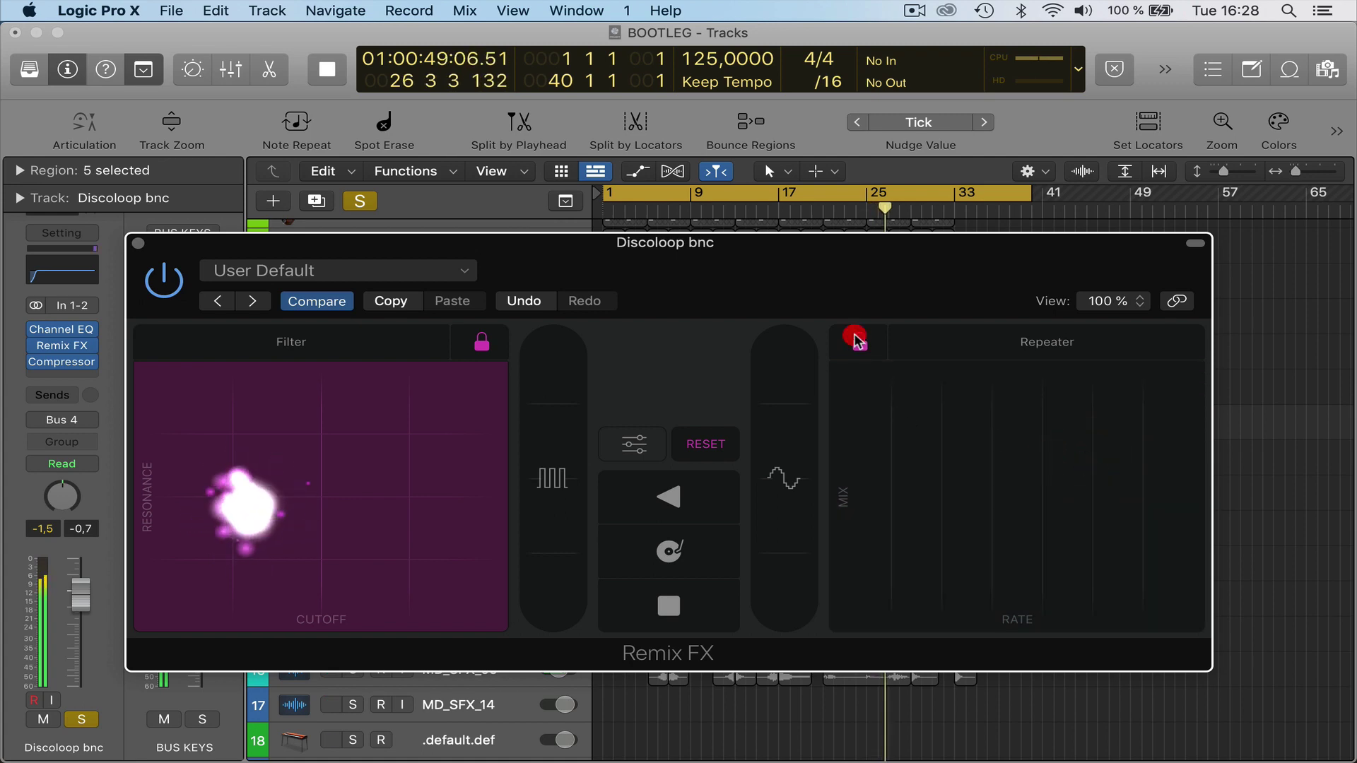
pyautogui.moveTo(991, 410); pyautogui.dragTo(993, 412)
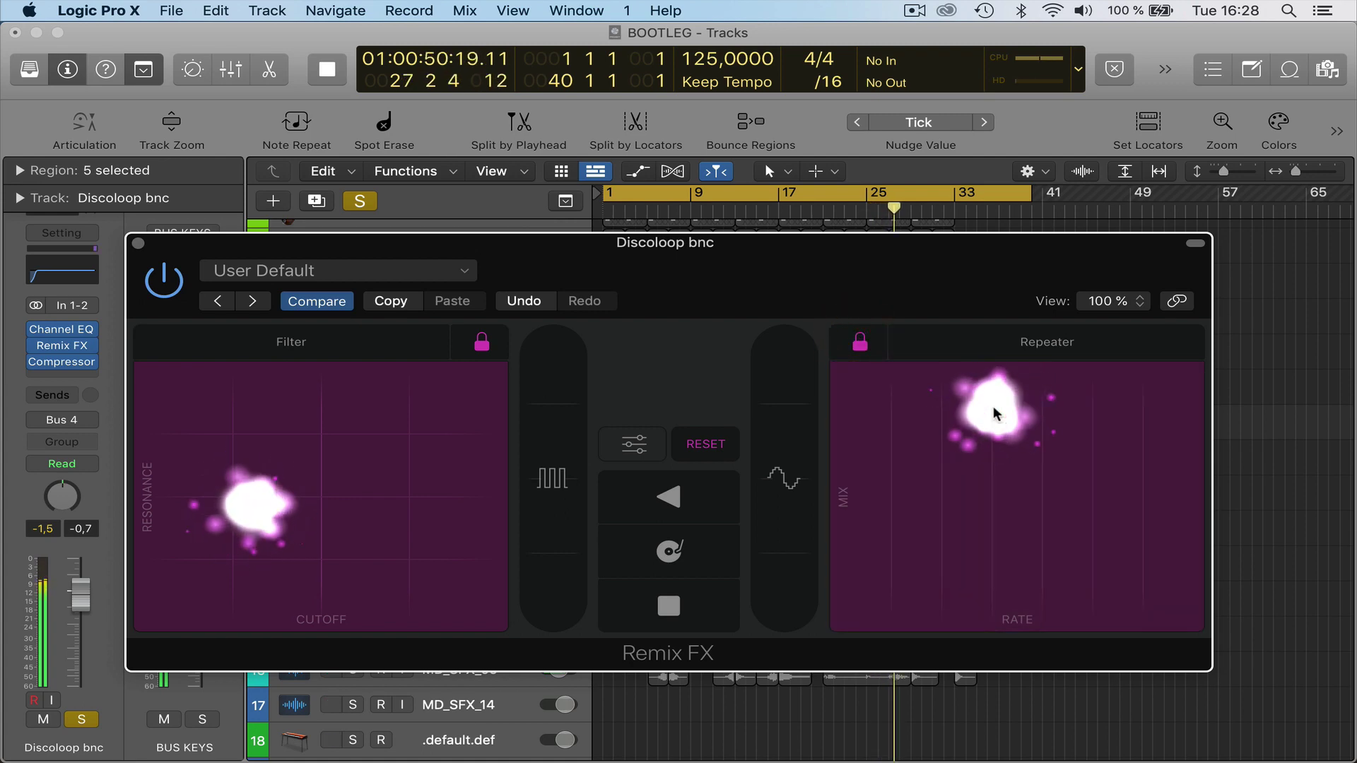
pyautogui.click(859, 342)
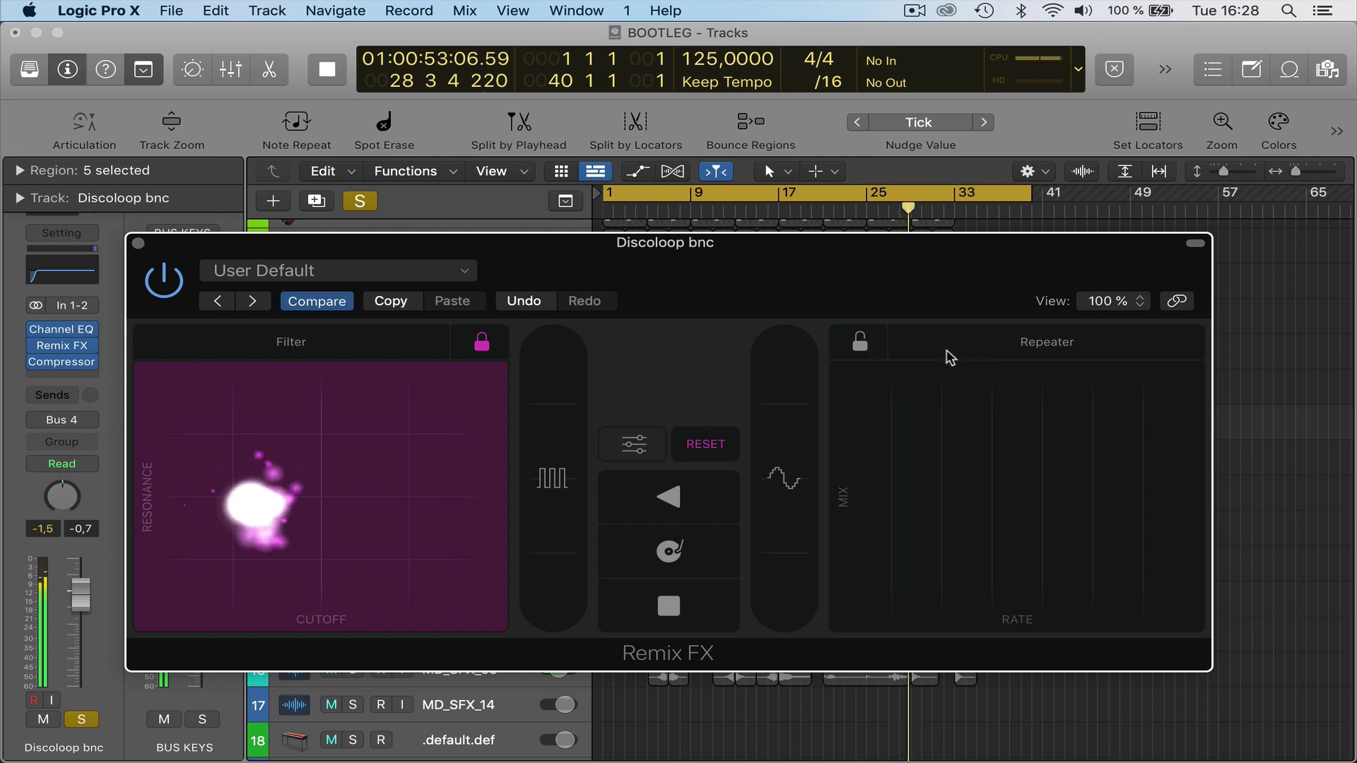
# Stop playback and try Reverse times 1/8T, 1/16 and 1/16T, settling on 1/16.
pyautogui.press('space')
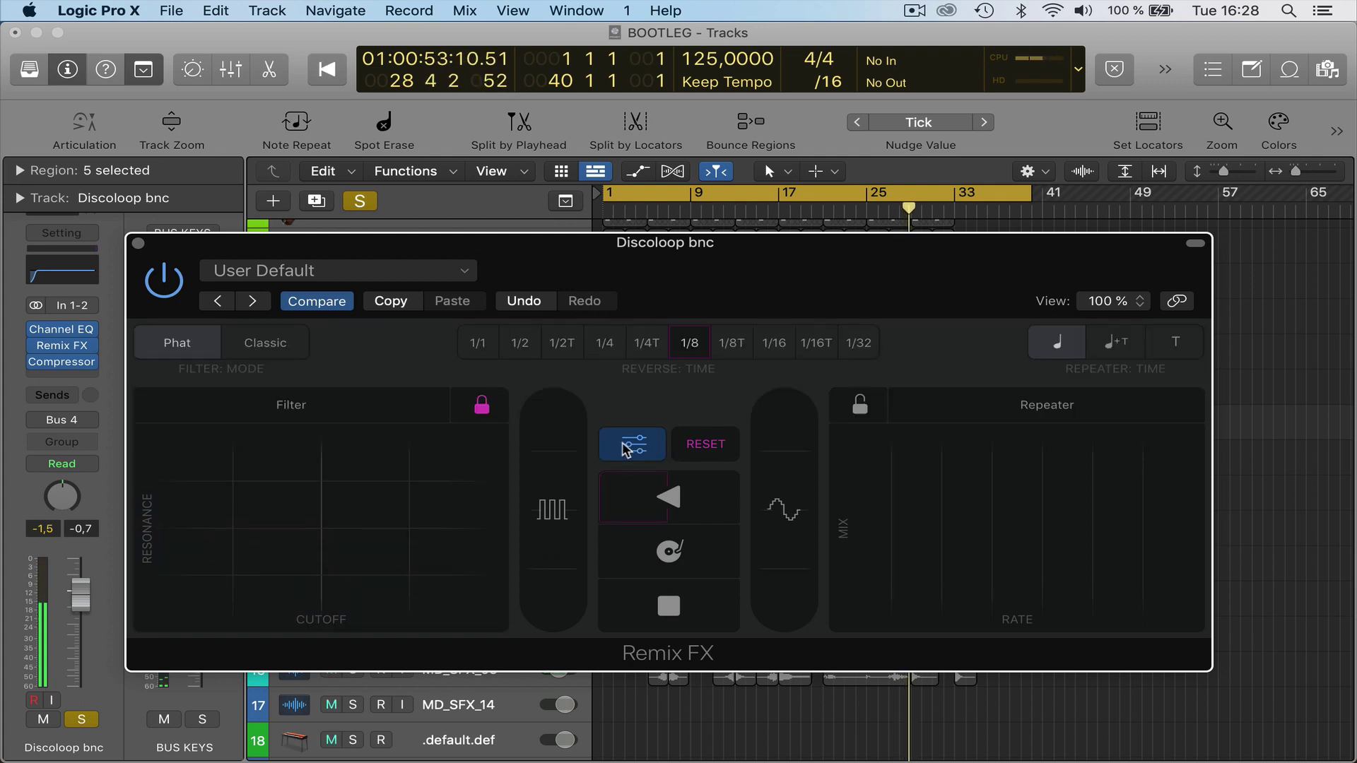
pyautogui.click(726, 346)
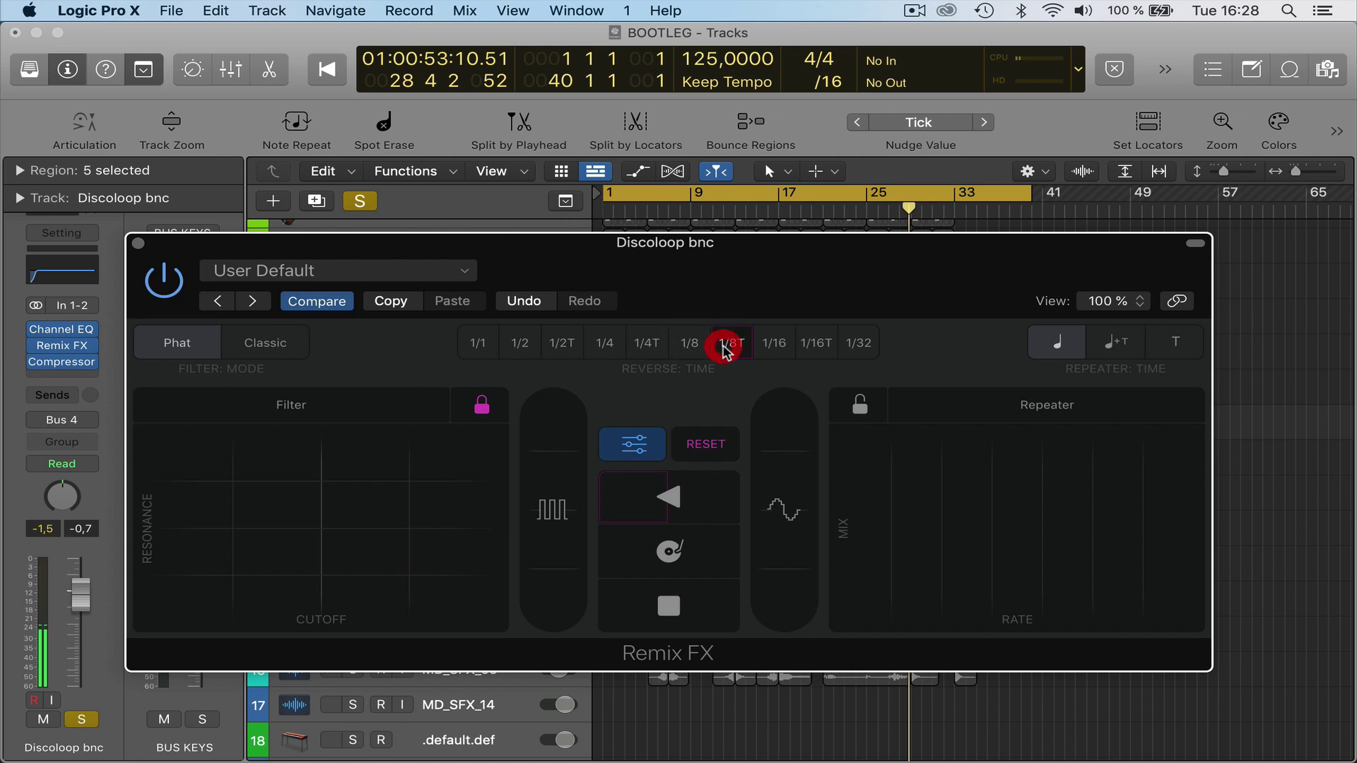
pyautogui.click(772, 346)
pyautogui.click(812, 346)
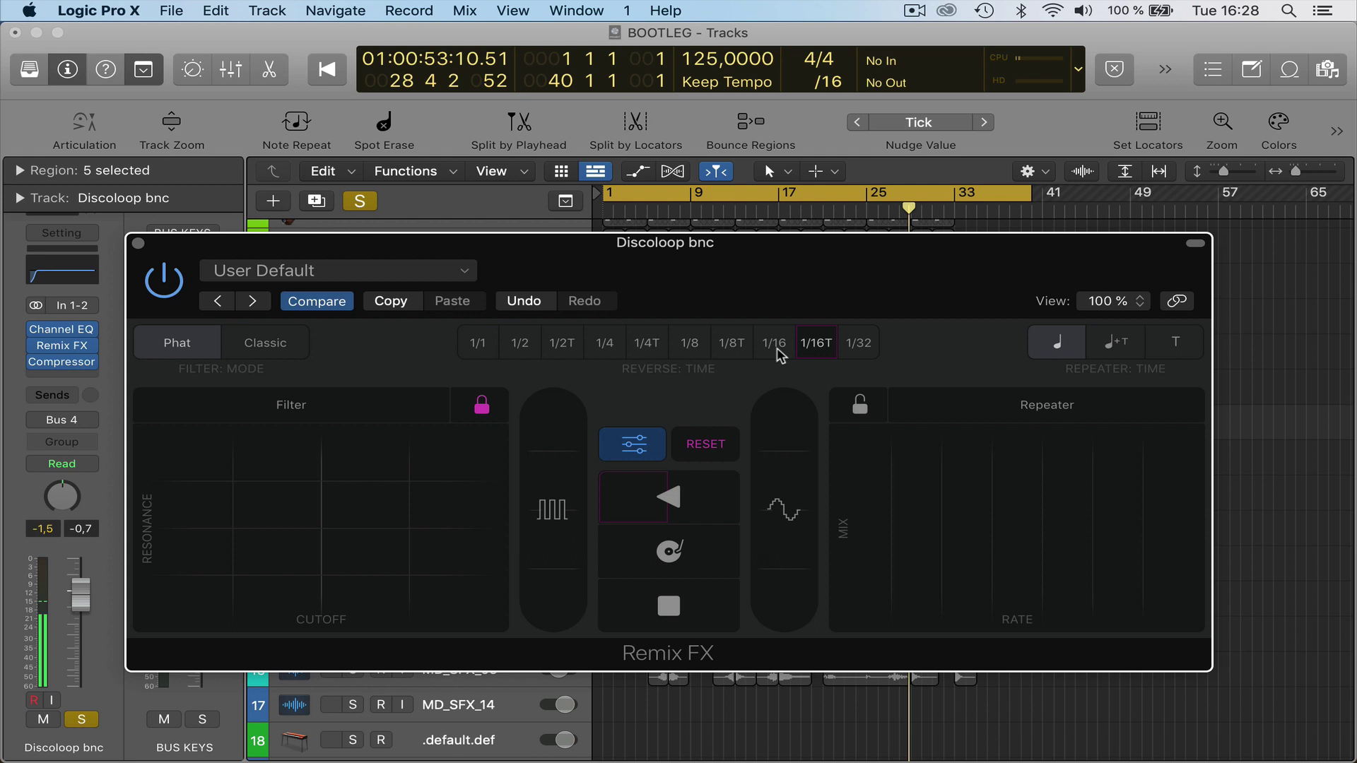
pyautogui.click(775, 346)
# Keep the filter in Phat mode, sweep the Filter pad, and engage Scratch.
pyautogui.click(297, 346)
pyautogui.click(183, 357)
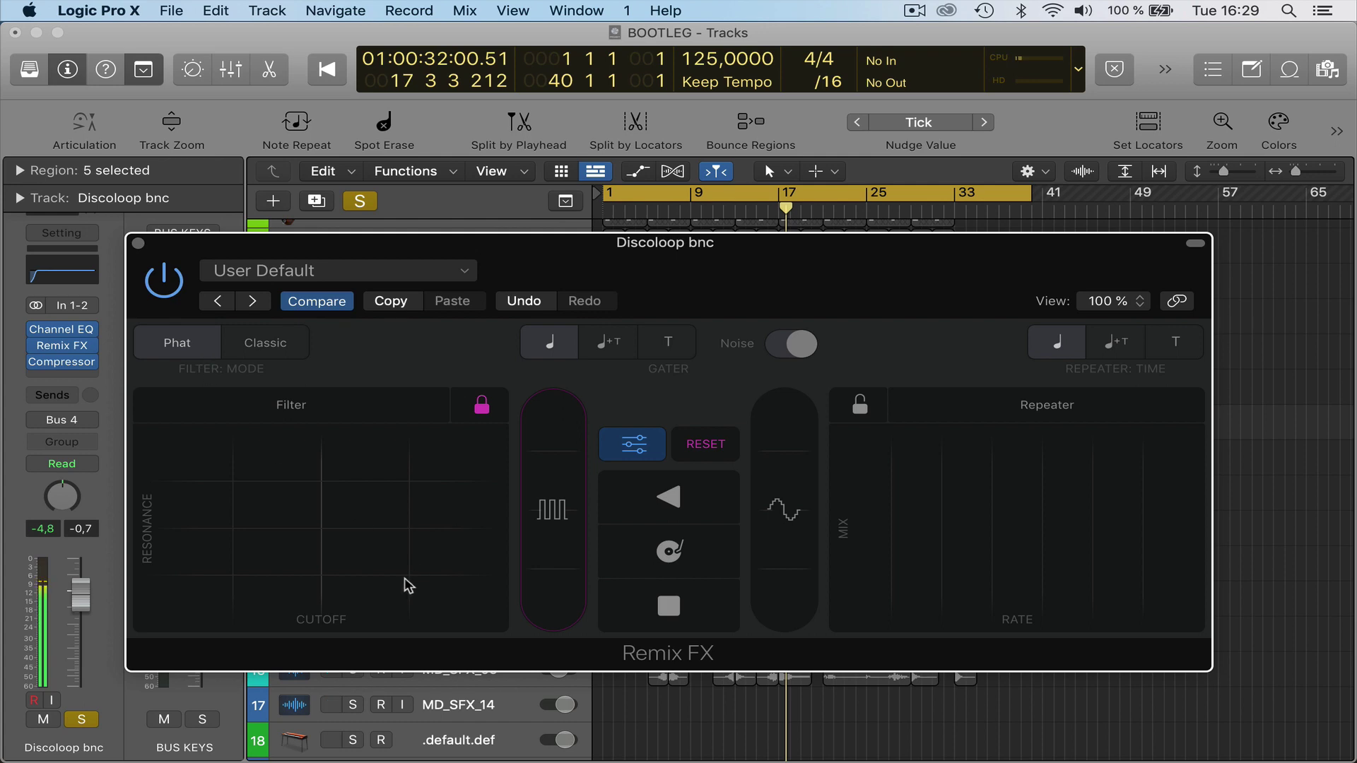
pyautogui.moveTo(368, 581); pyautogui.dragTo(288, 541)
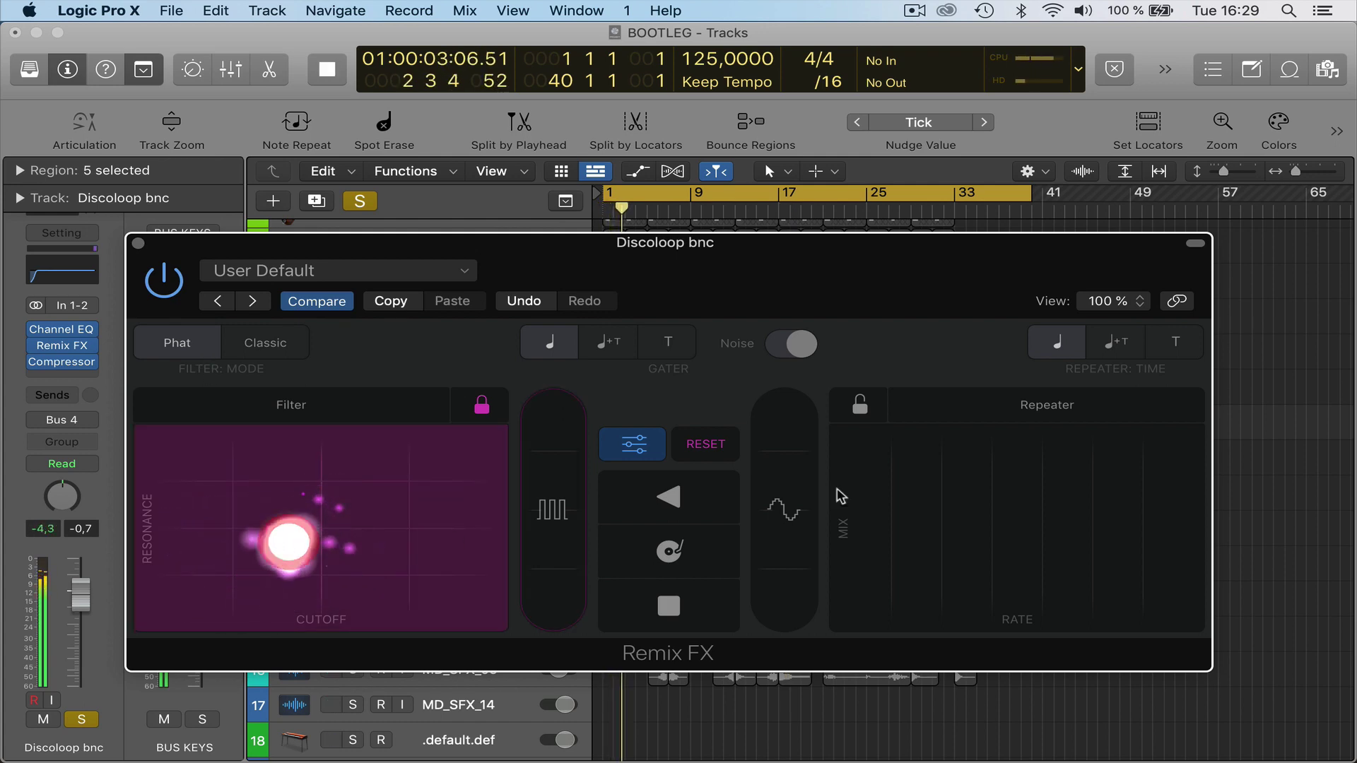
pyautogui.click(670, 551)
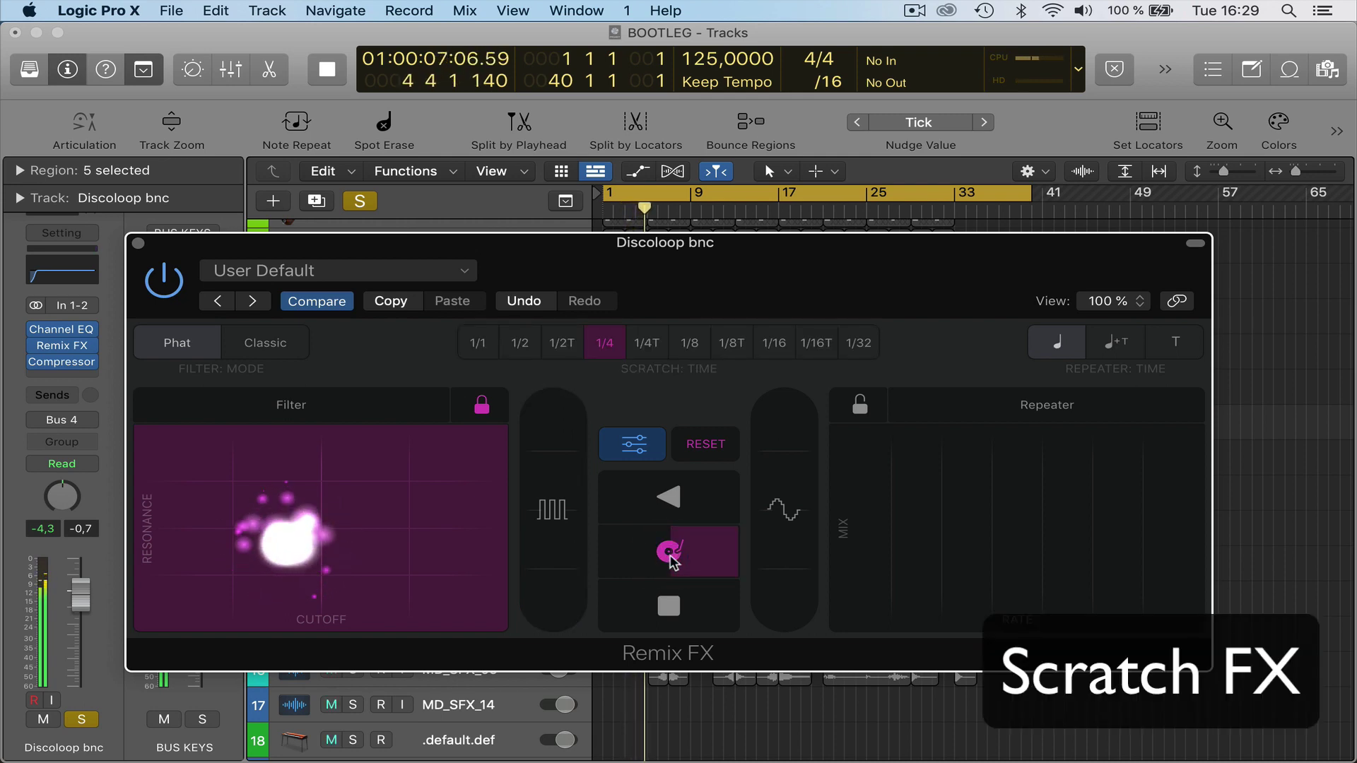
# Scratch at 1/8T, then set 1/16 and trigger Tape Stops at 1/16T.
pyautogui.click(732, 343)
pyautogui.click(683, 552)
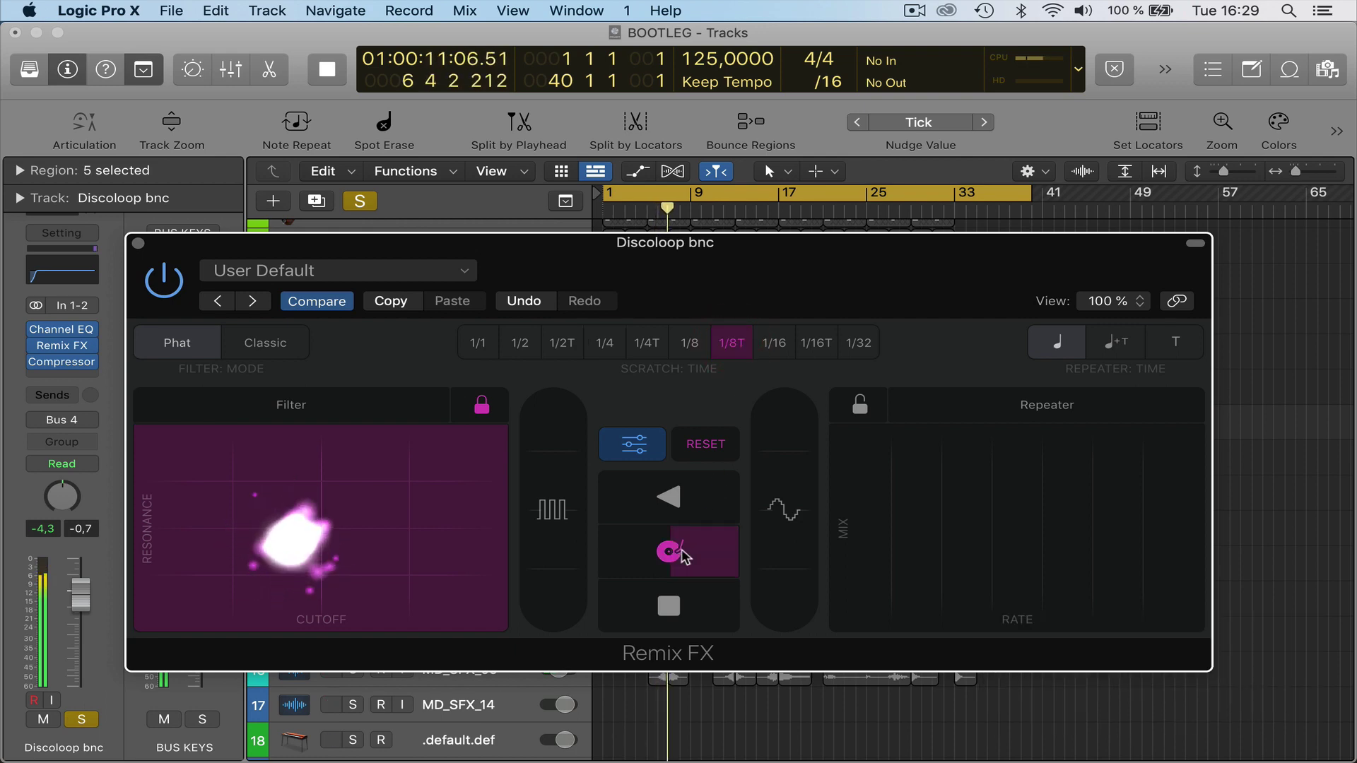
pyautogui.click(774, 343)
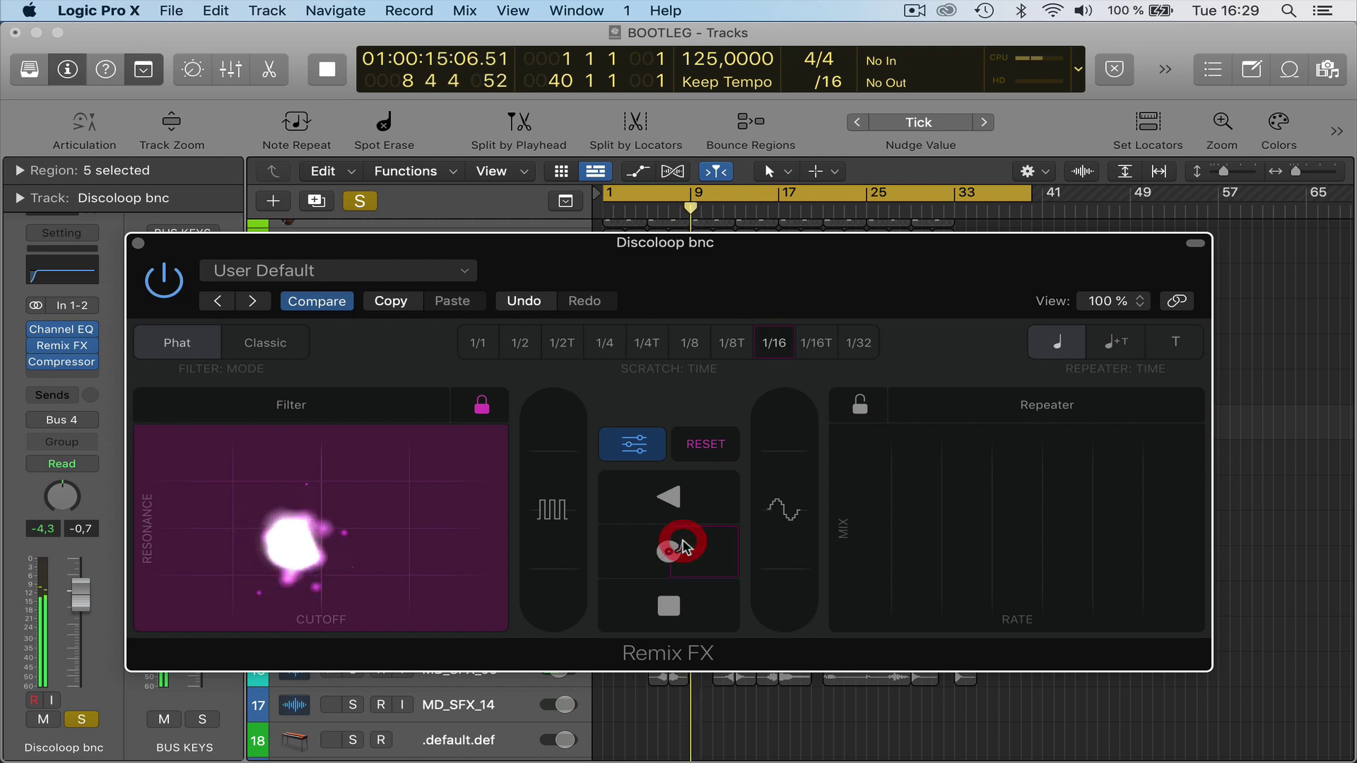
pyautogui.click(670, 607)
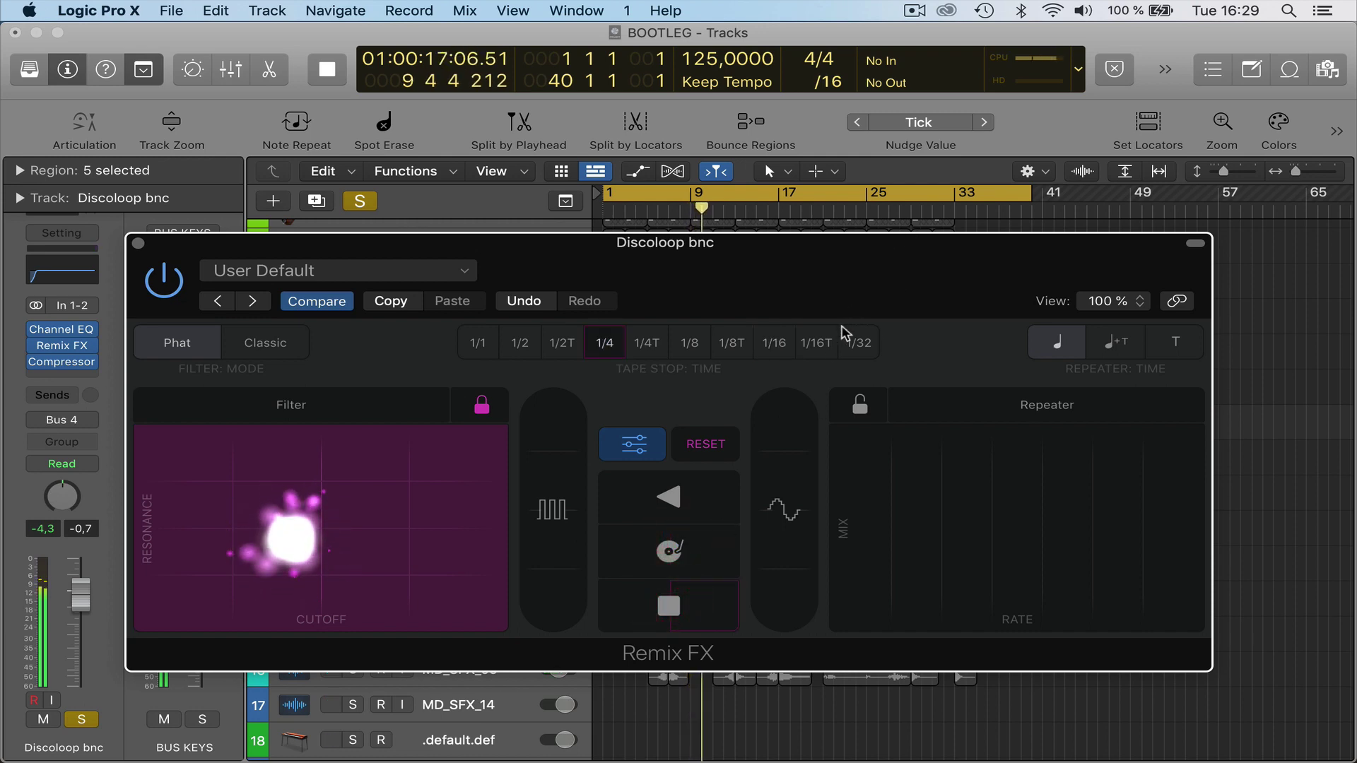
pyautogui.click(816, 343)
pyautogui.click(711, 597)
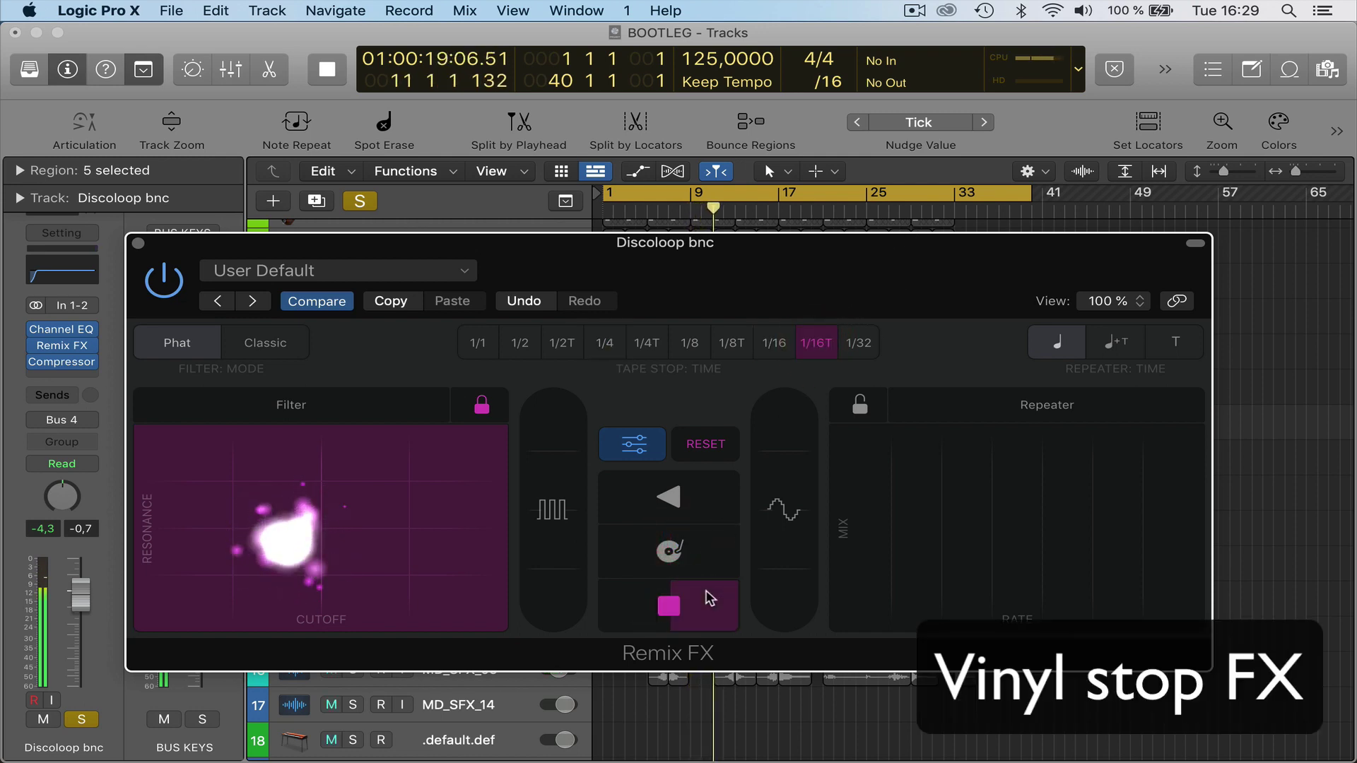
pyautogui.moveTo(710, 597); pyautogui.dragTo(656, 613)
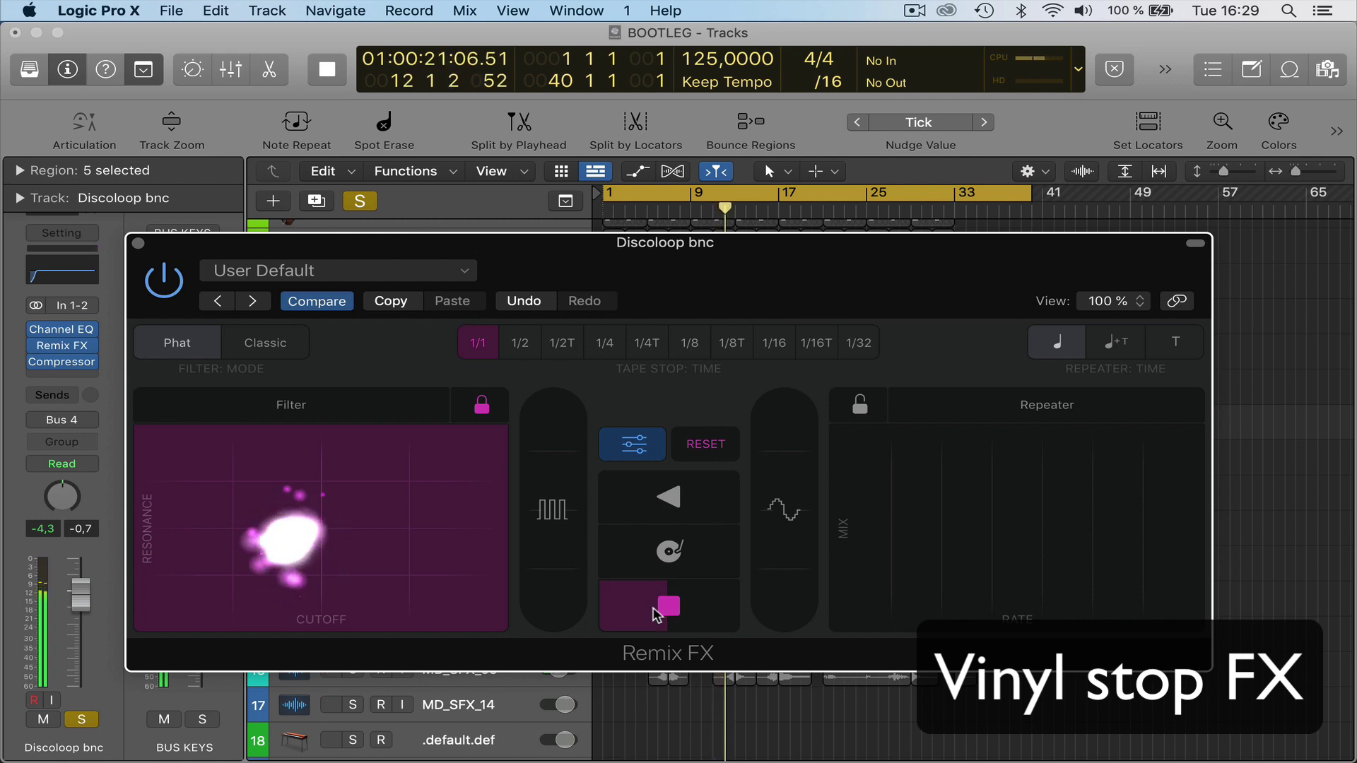
pyautogui.click(718, 624)
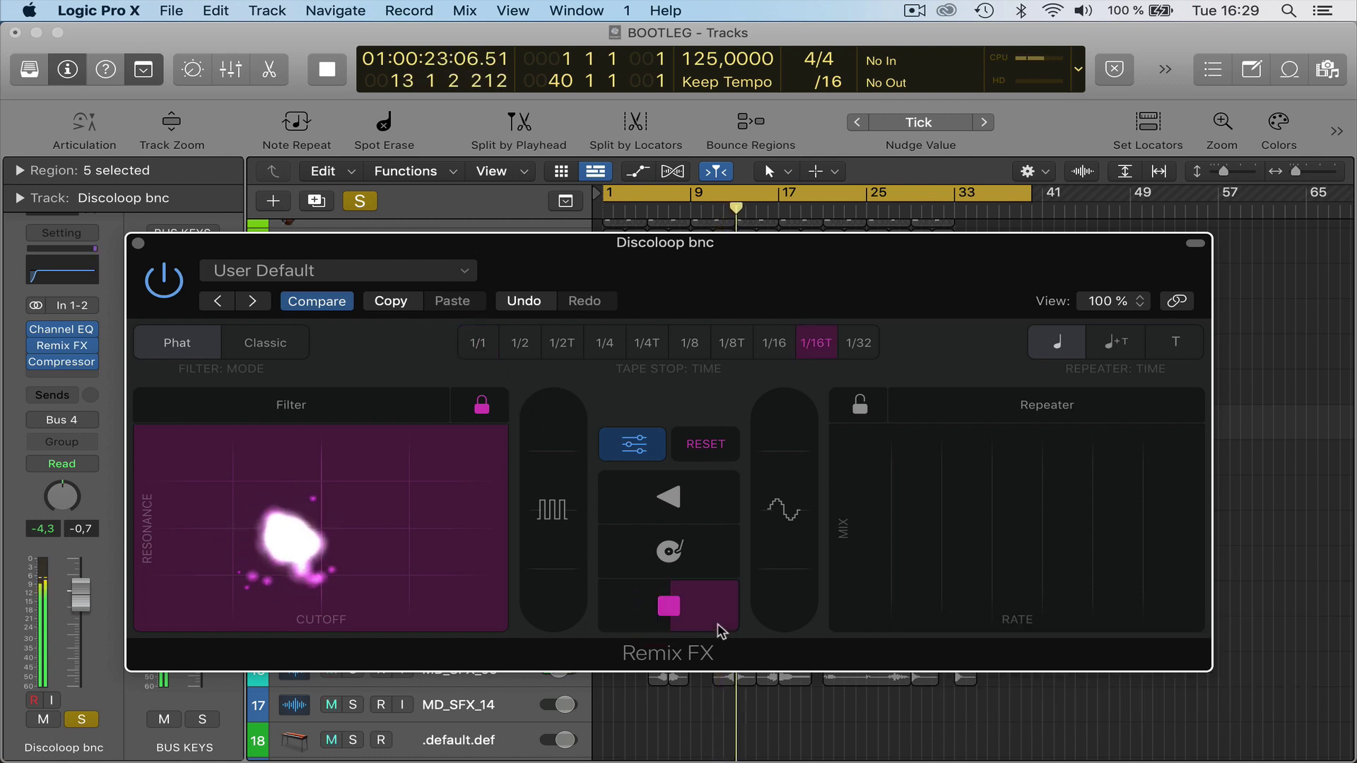
pyautogui.click(719, 600)
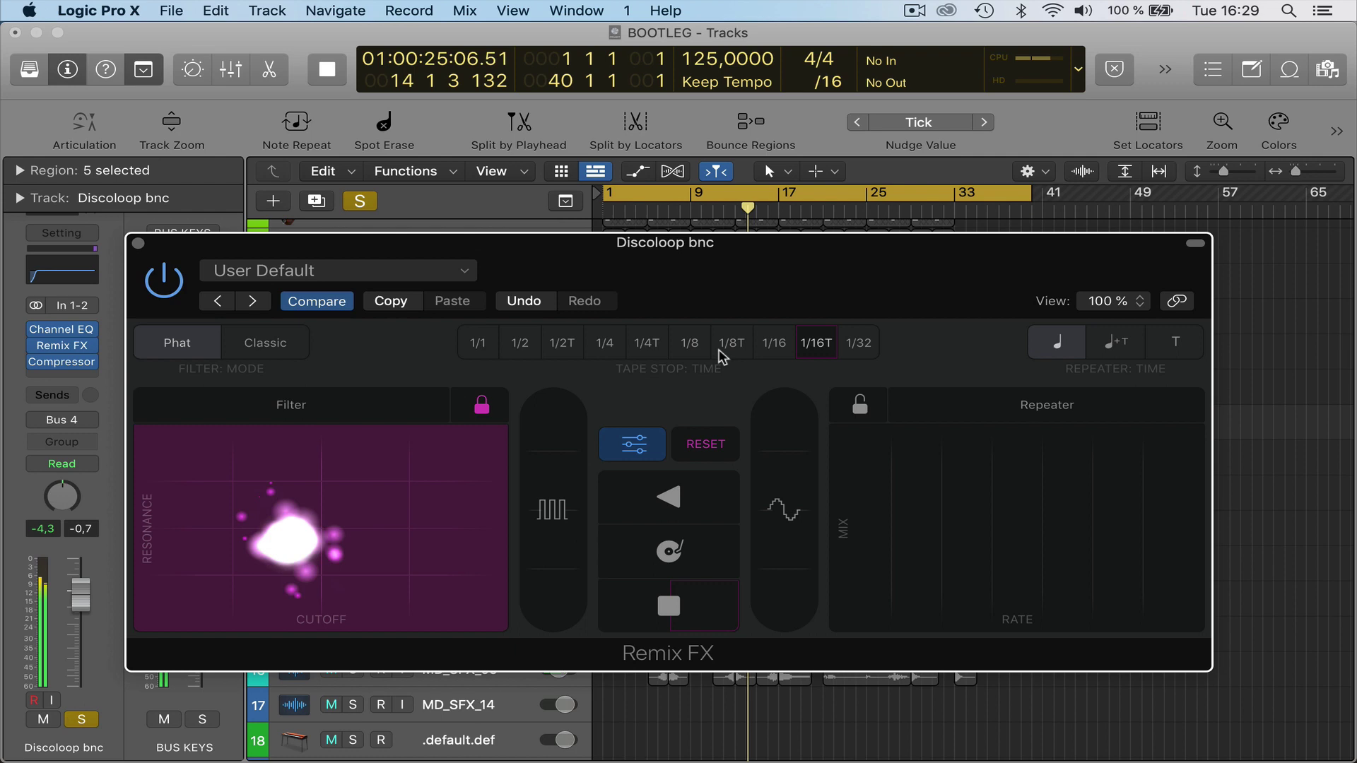
# Trigger Tape Stops at 1/8T, 1/8, 1/1 and finally 1/2, then stop playback.
pyautogui.click(728, 344)
pyautogui.click(711, 615)
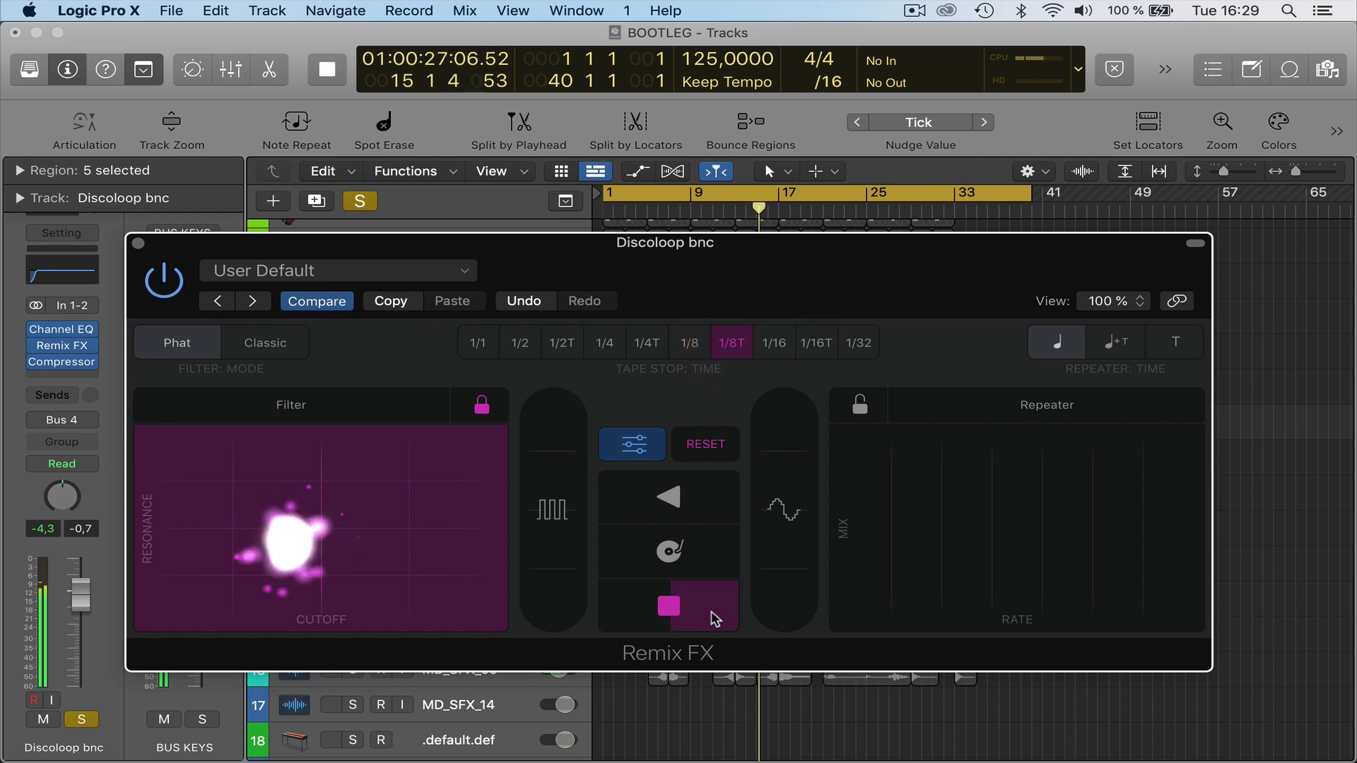
pyautogui.click(711, 613)
pyautogui.click(688, 344)
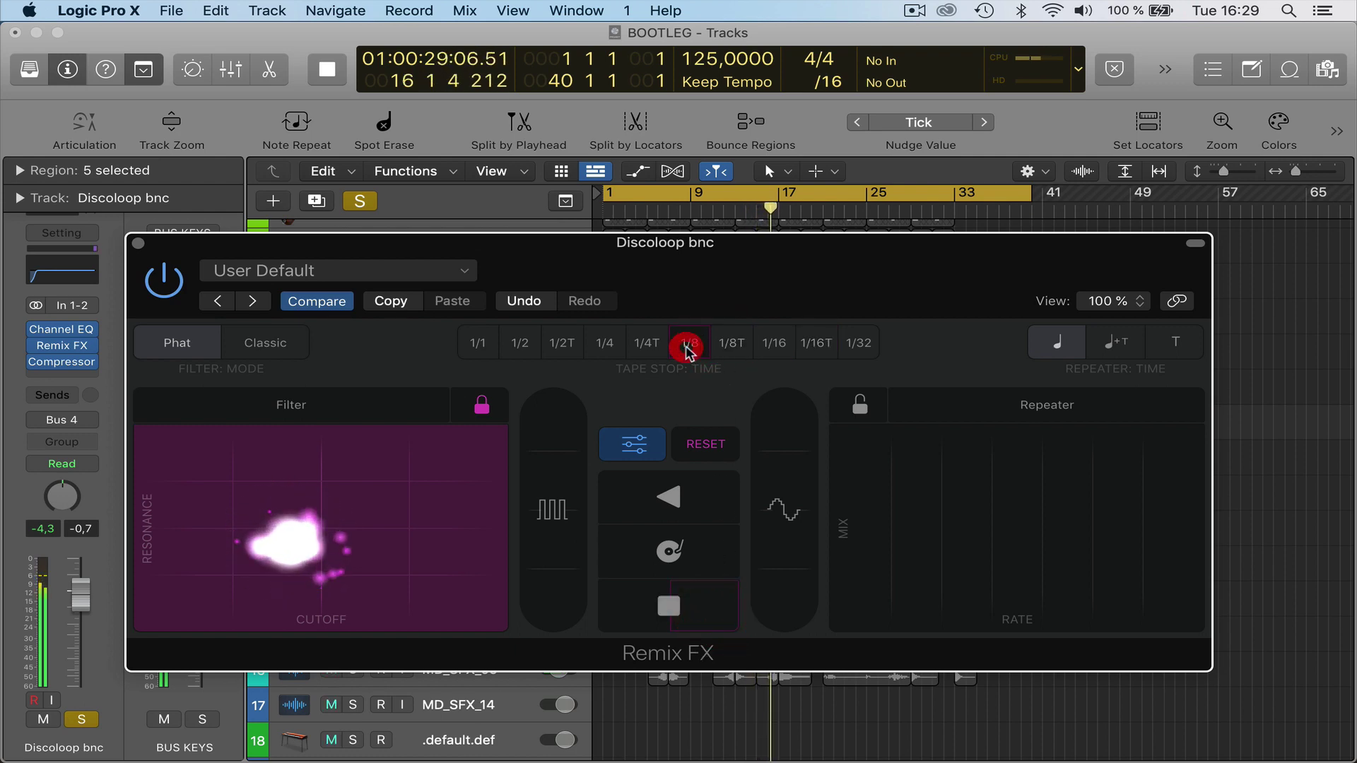
pyautogui.click(725, 627)
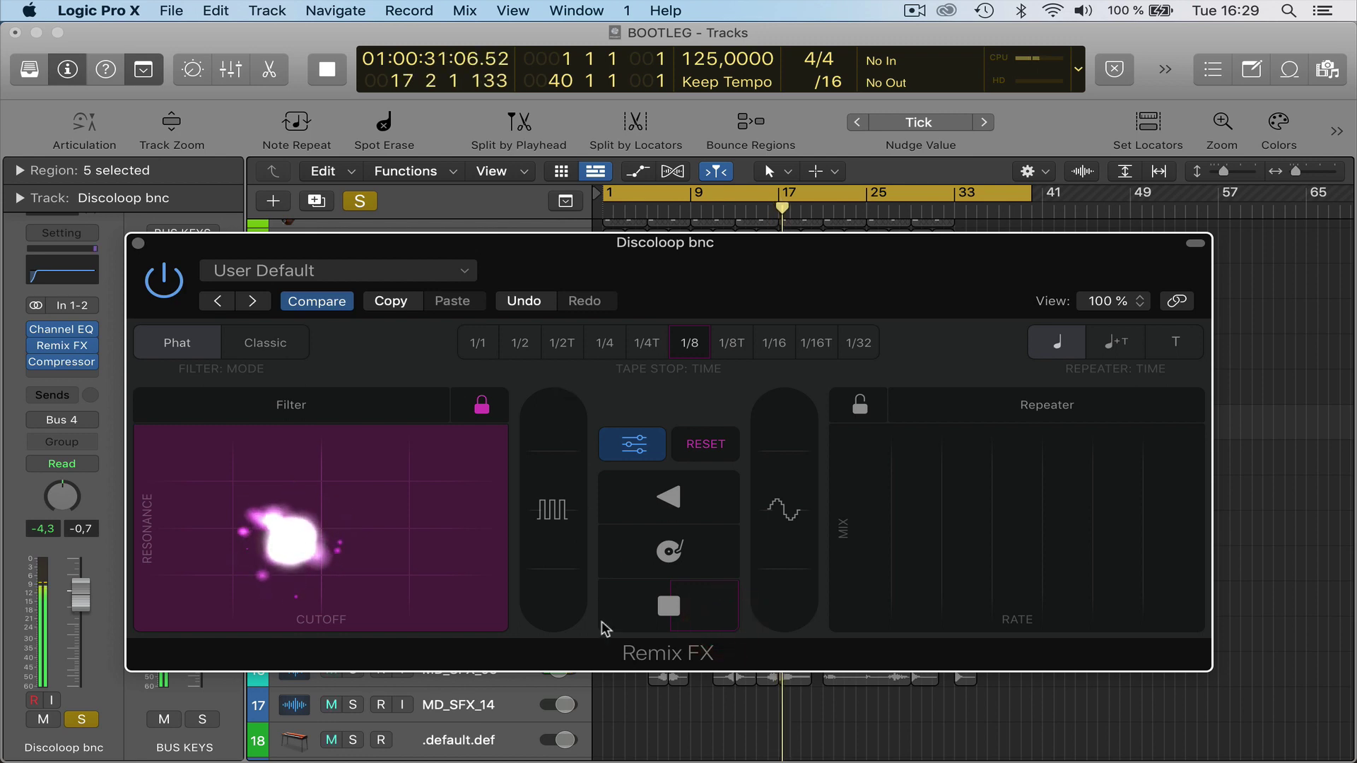
pyautogui.click(638, 622)
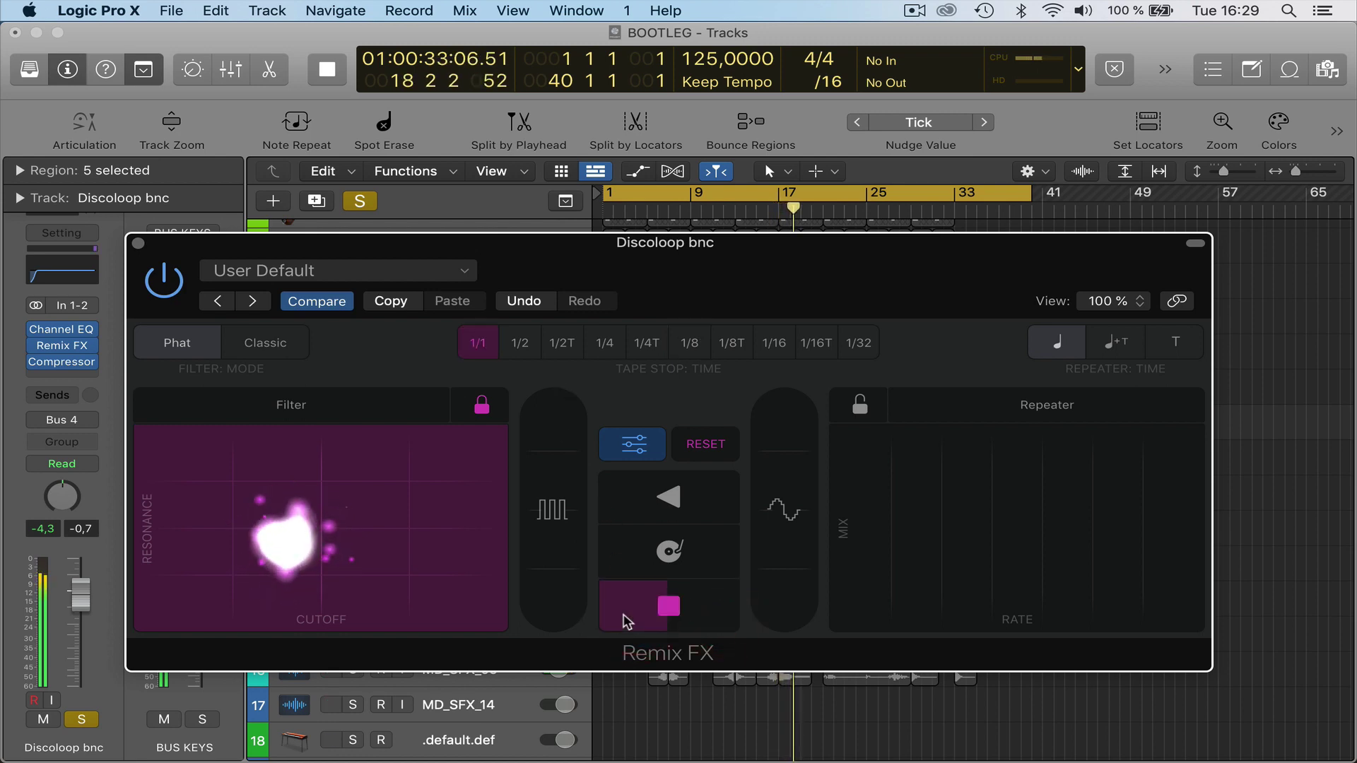
pyautogui.click(625, 622)
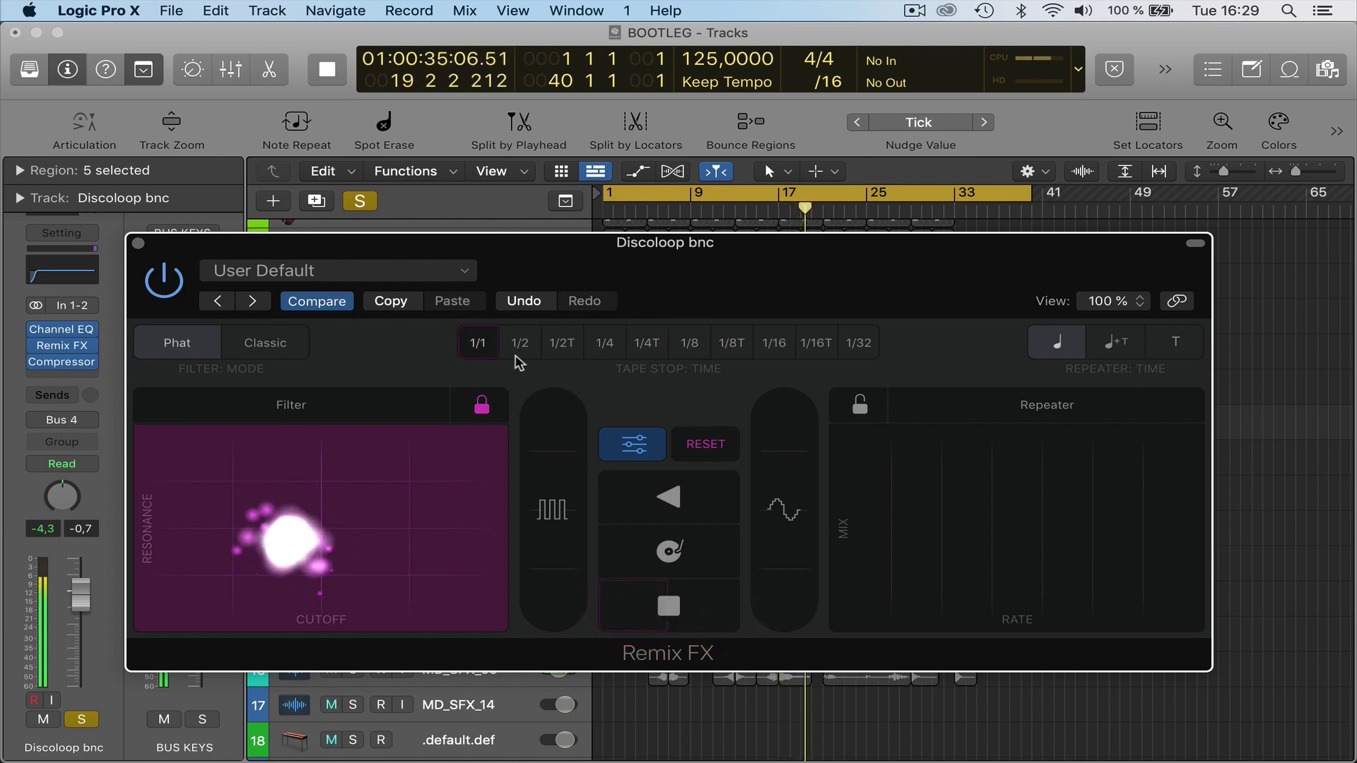
pyautogui.click(521, 343)
pyautogui.click(627, 624)
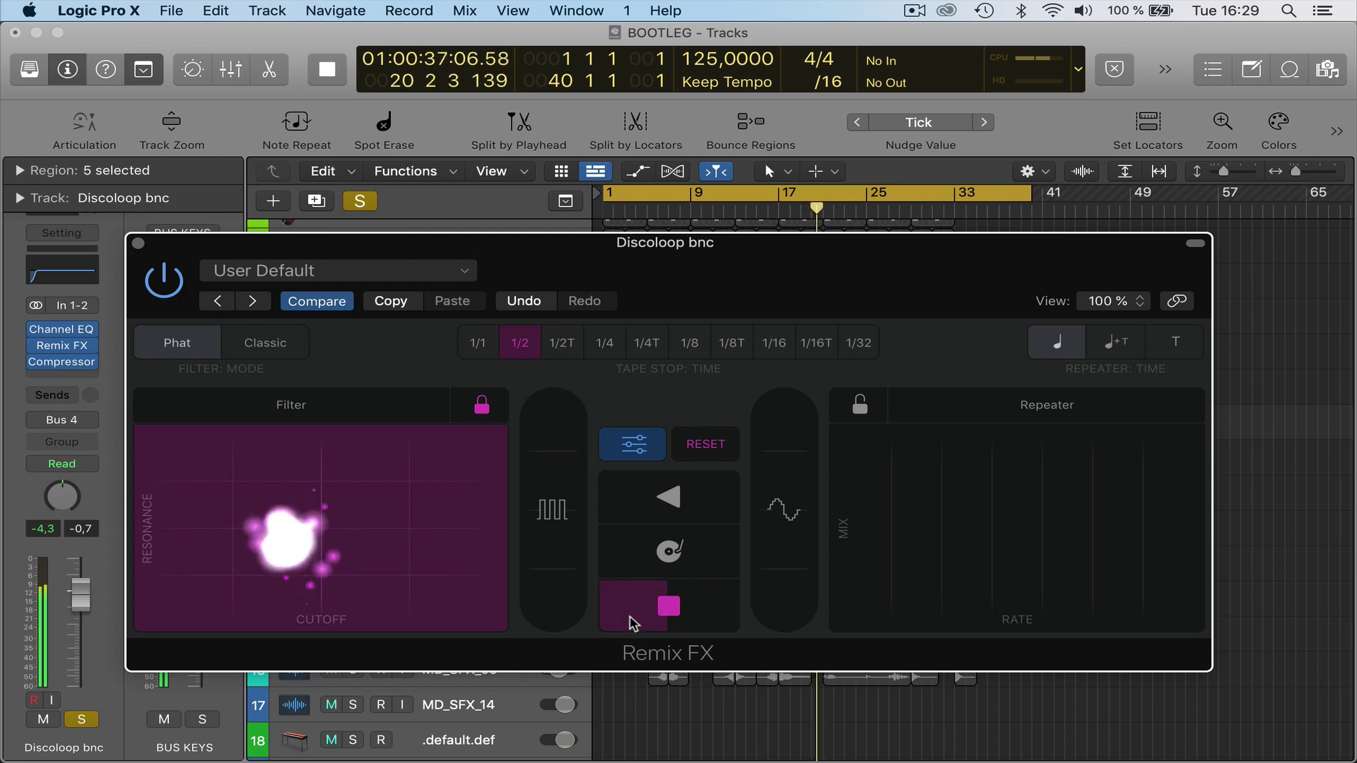
pyautogui.press('space')
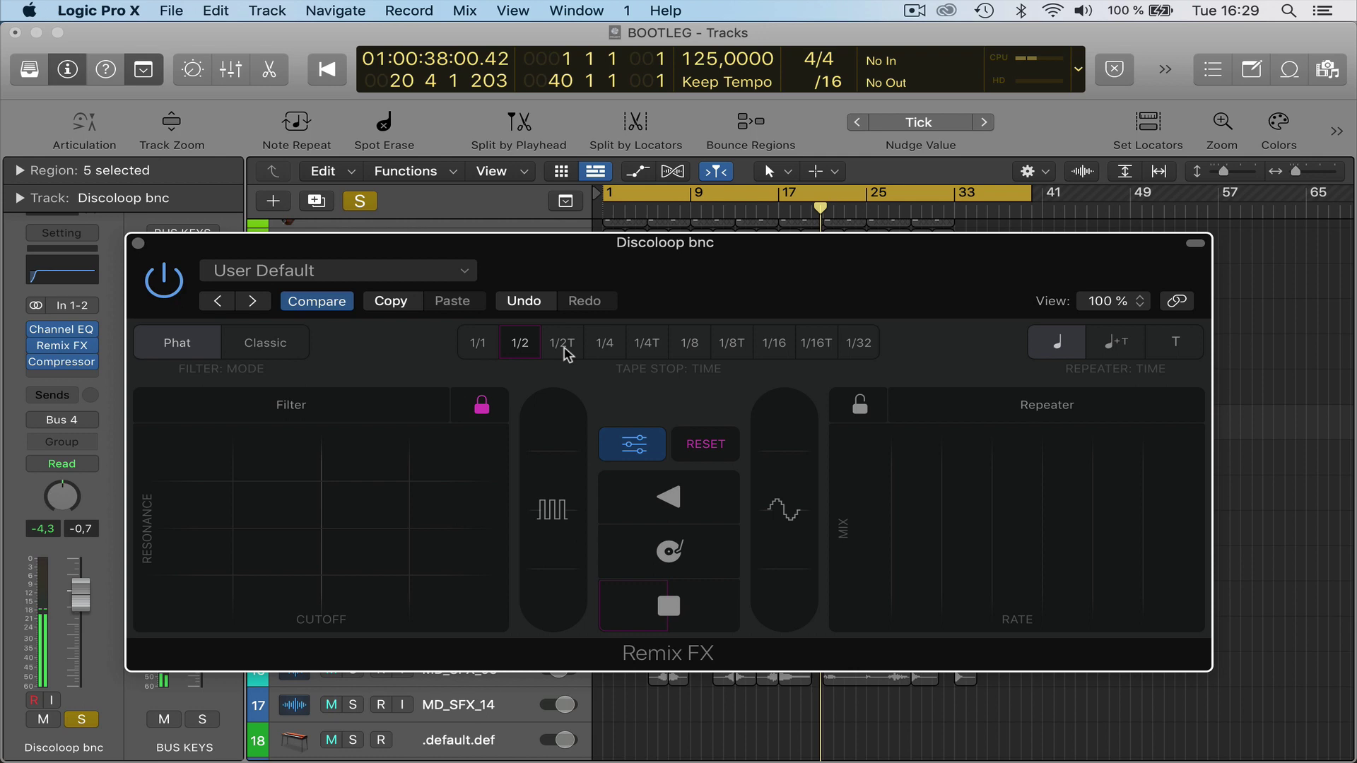
# Reset all Remix FX and set the Repeater time to triplets (T).
pyautogui.click(704, 445)
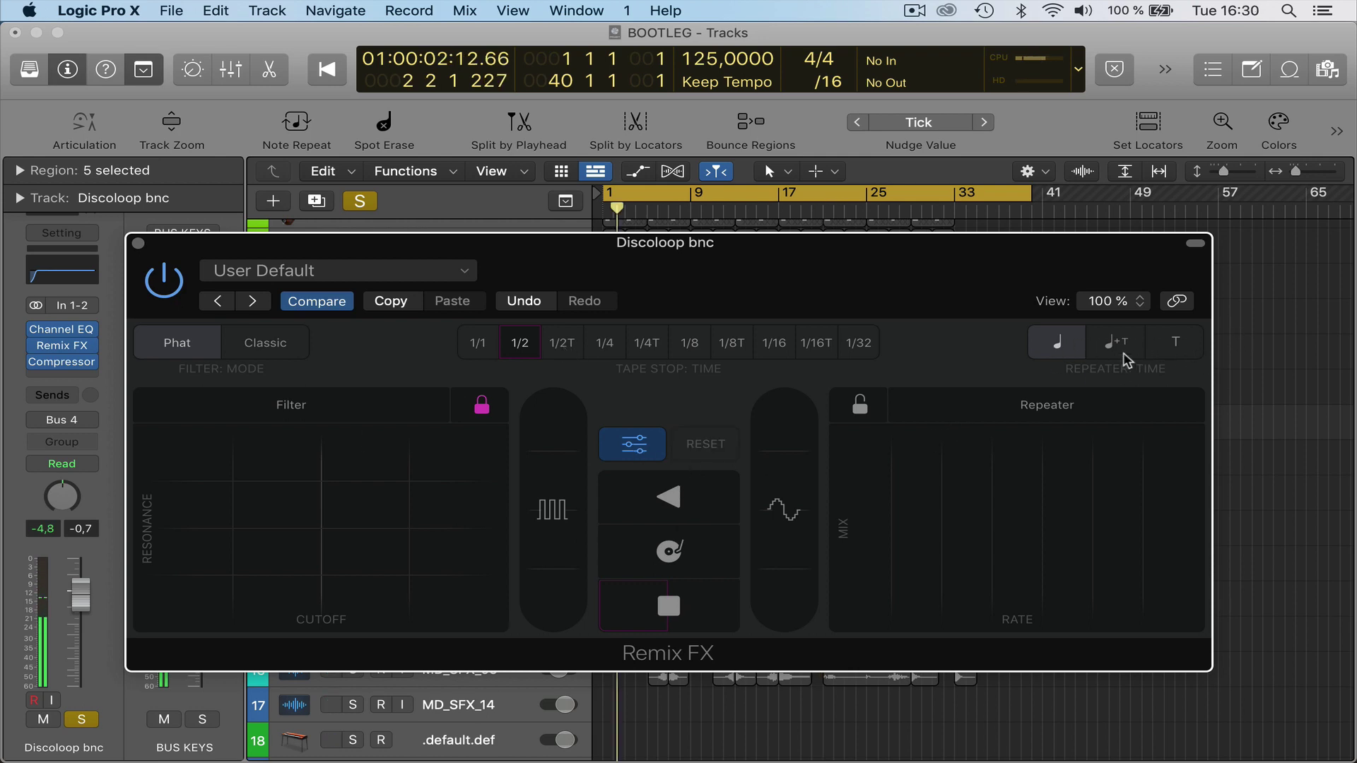
pyautogui.click(1177, 346)
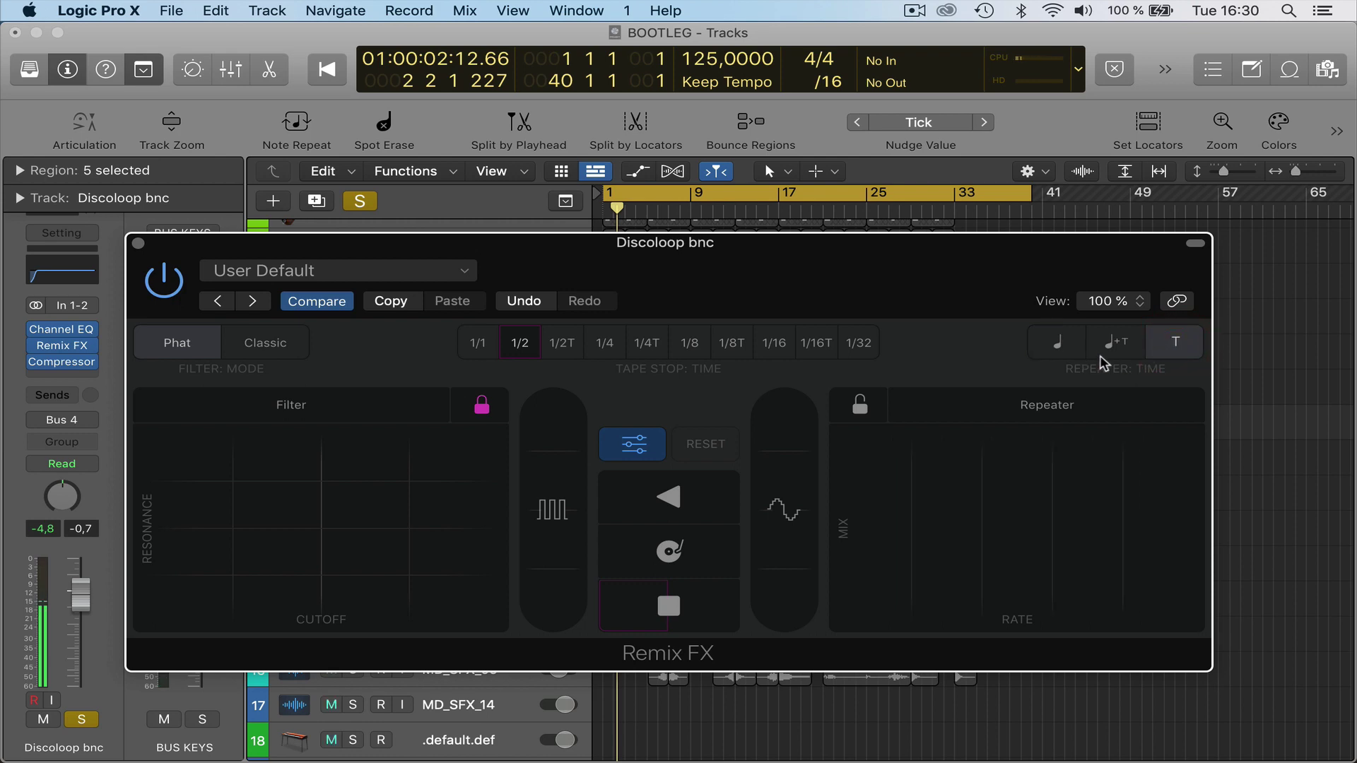
pyautogui.click(1124, 352)
pyautogui.click(1176, 344)
# Load Wobble on the XY pad, sweep its depth and rate during playback, then lock and unlock it.
pyautogui.click(302, 409)
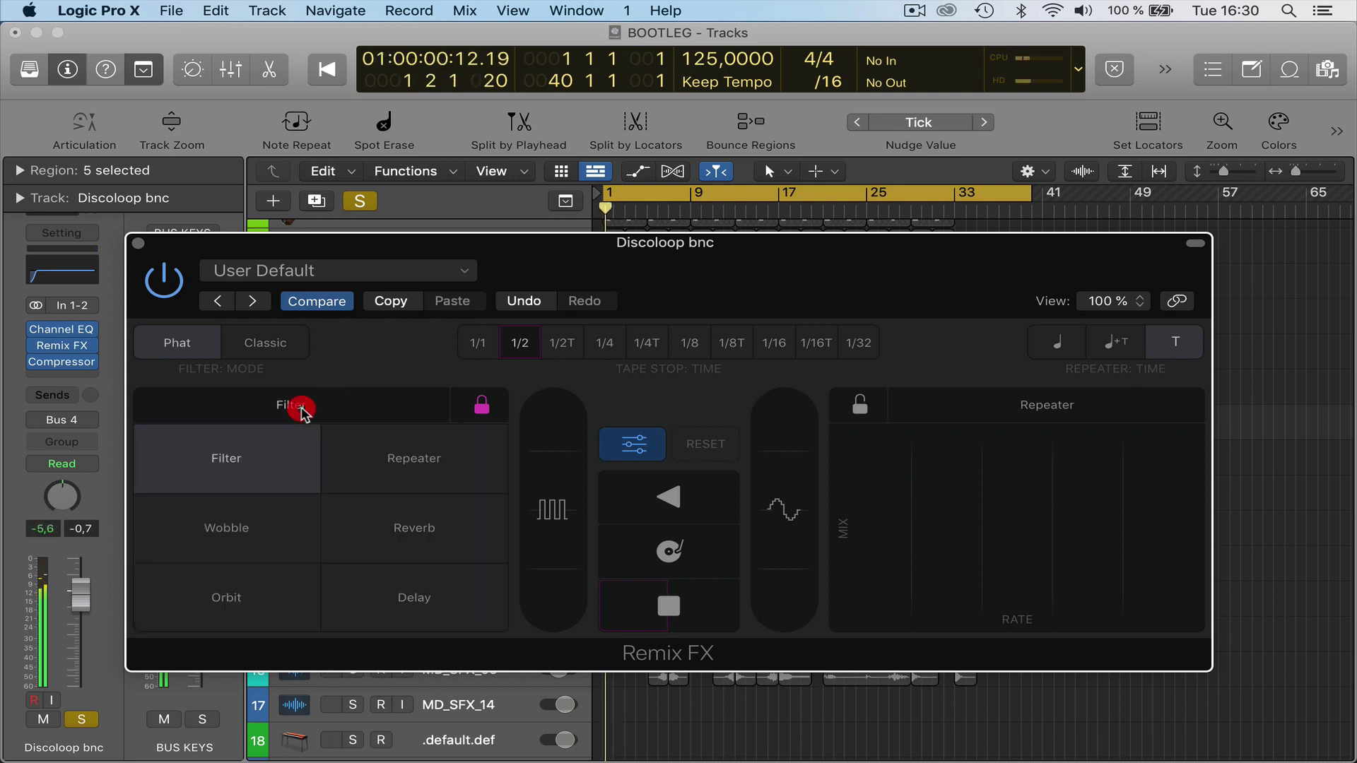
pyautogui.click(251, 530)
pyautogui.press('space')
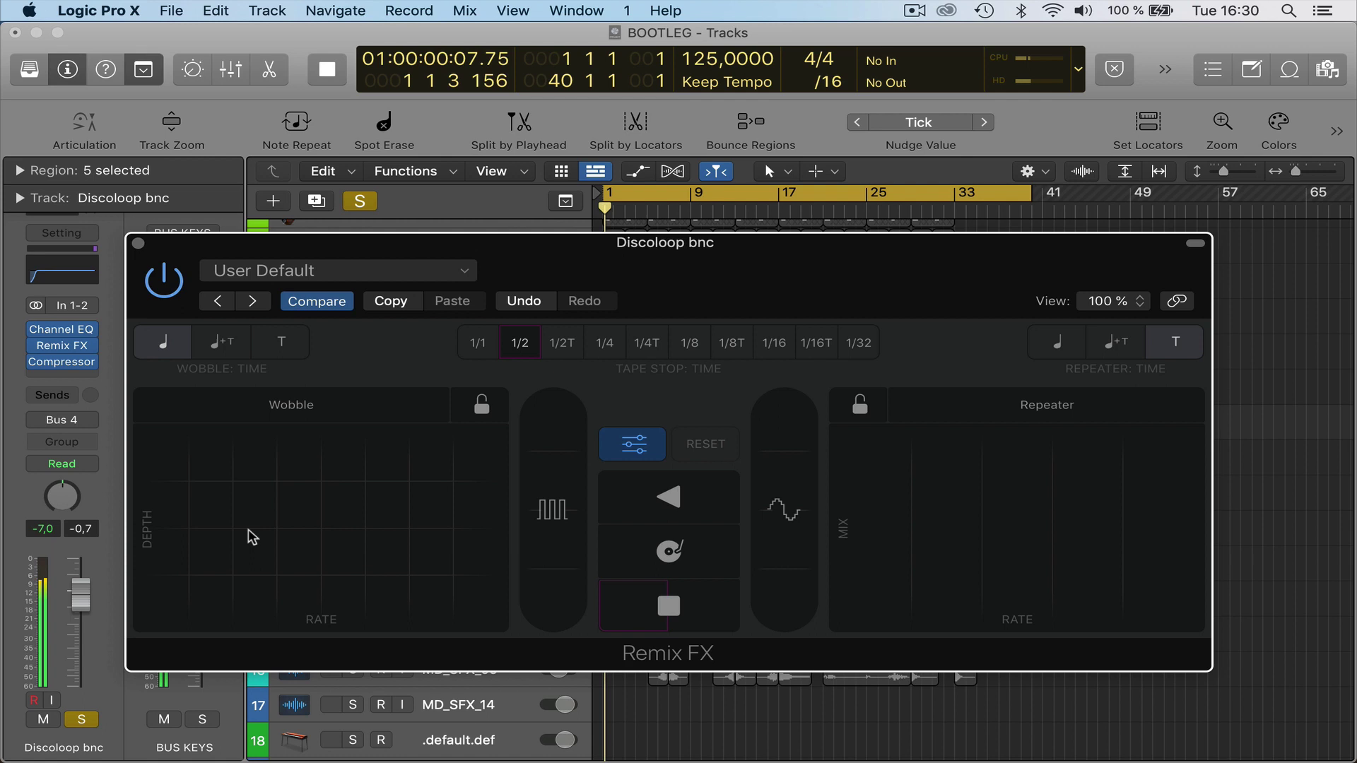
pyautogui.moveTo(248, 532); pyautogui.dragTo(387, 477)
pyautogui.click(481, 405)
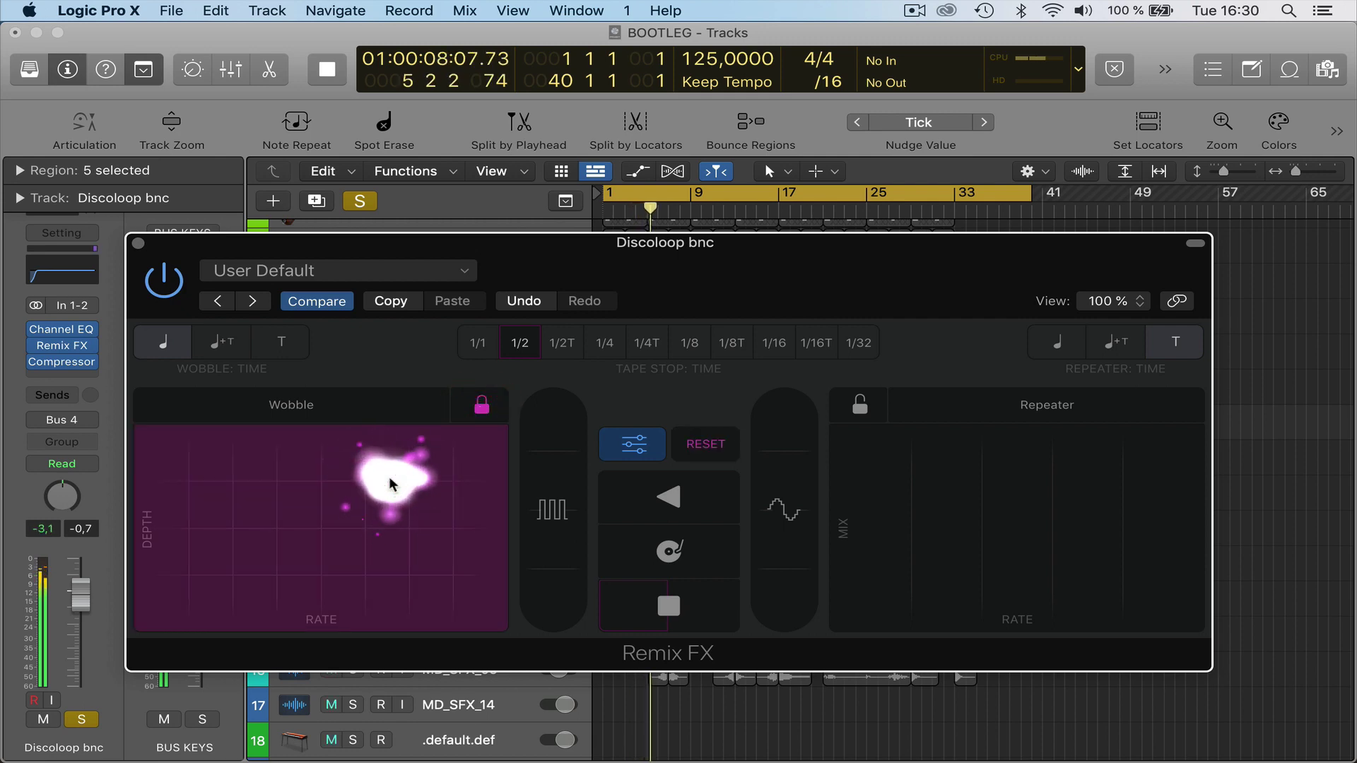
pyautogui.click(483, 404)
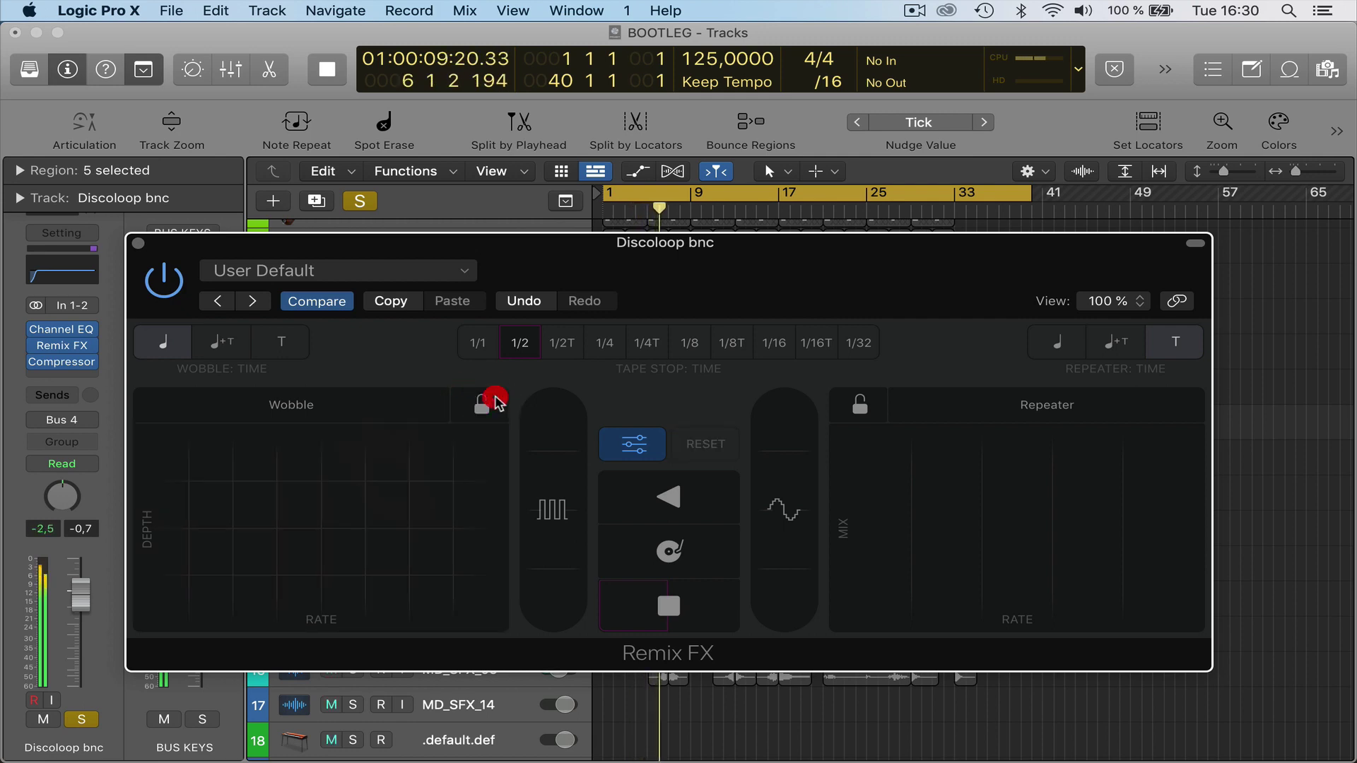
# Load Orbit, replay from the song start sweeping it to high depth and rate, then stop.
pyautogui.click(355, 402)
pyautogui.click(303, 613)
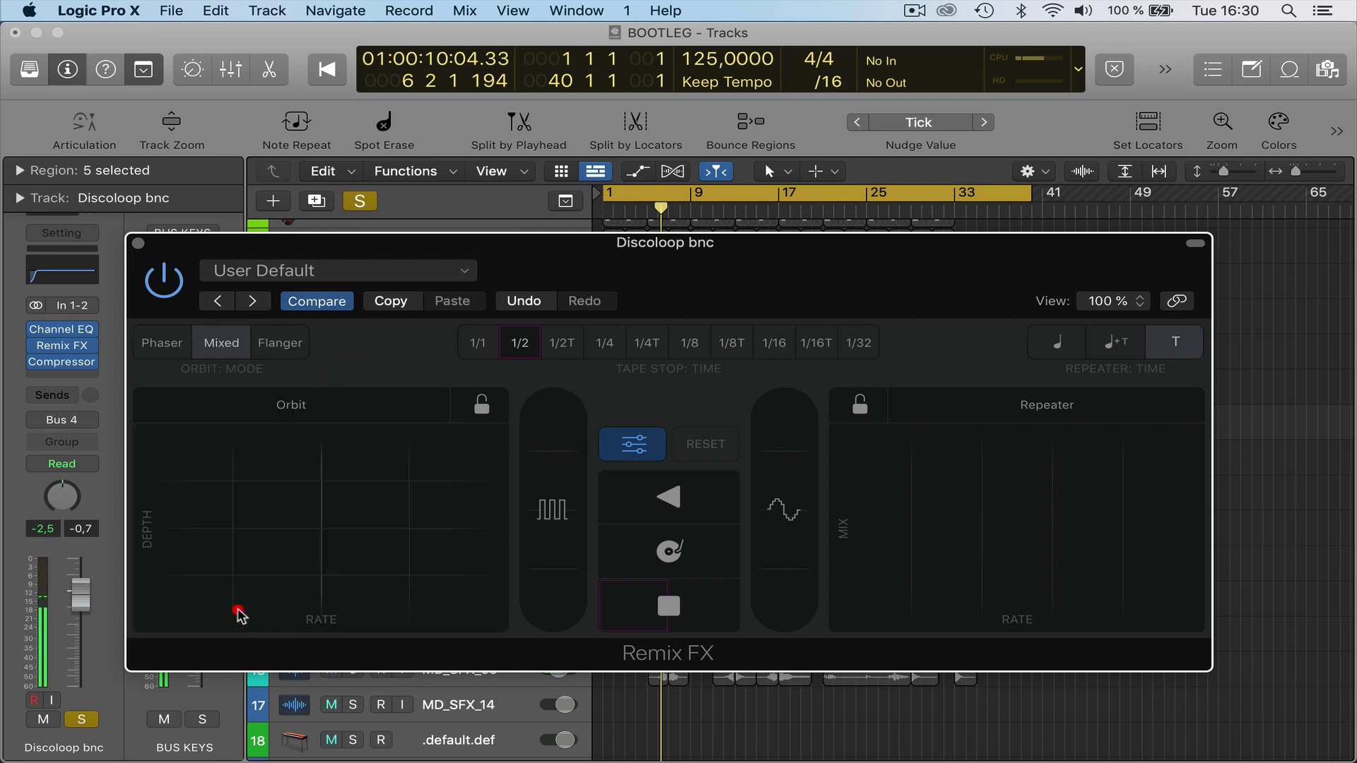
pyautogui.press('Return')
pyautogui.press('space')
pyautogui.moveTo(251, 591); pyautogui.dragTo(476, 460)
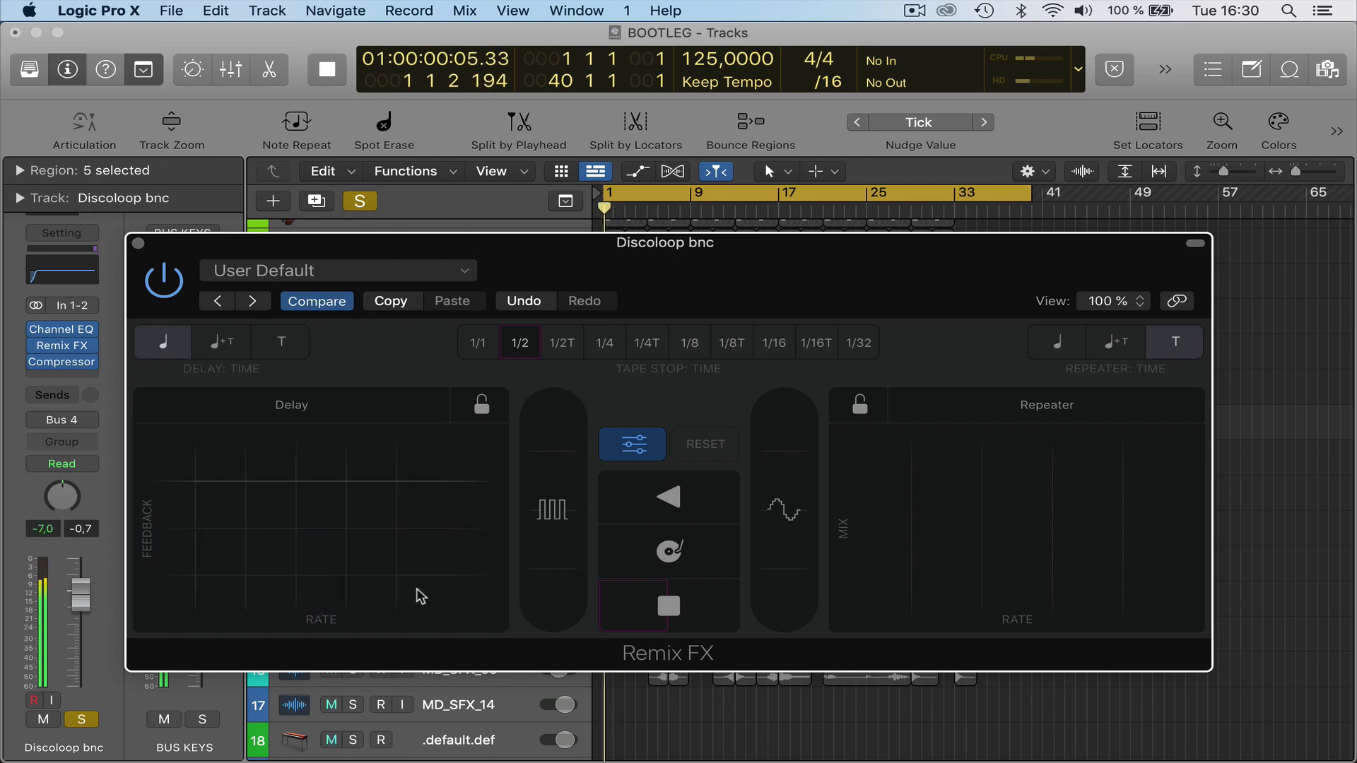
pyautogui.moveTo(421, 591); pyautogui.dragTo(416, 593)
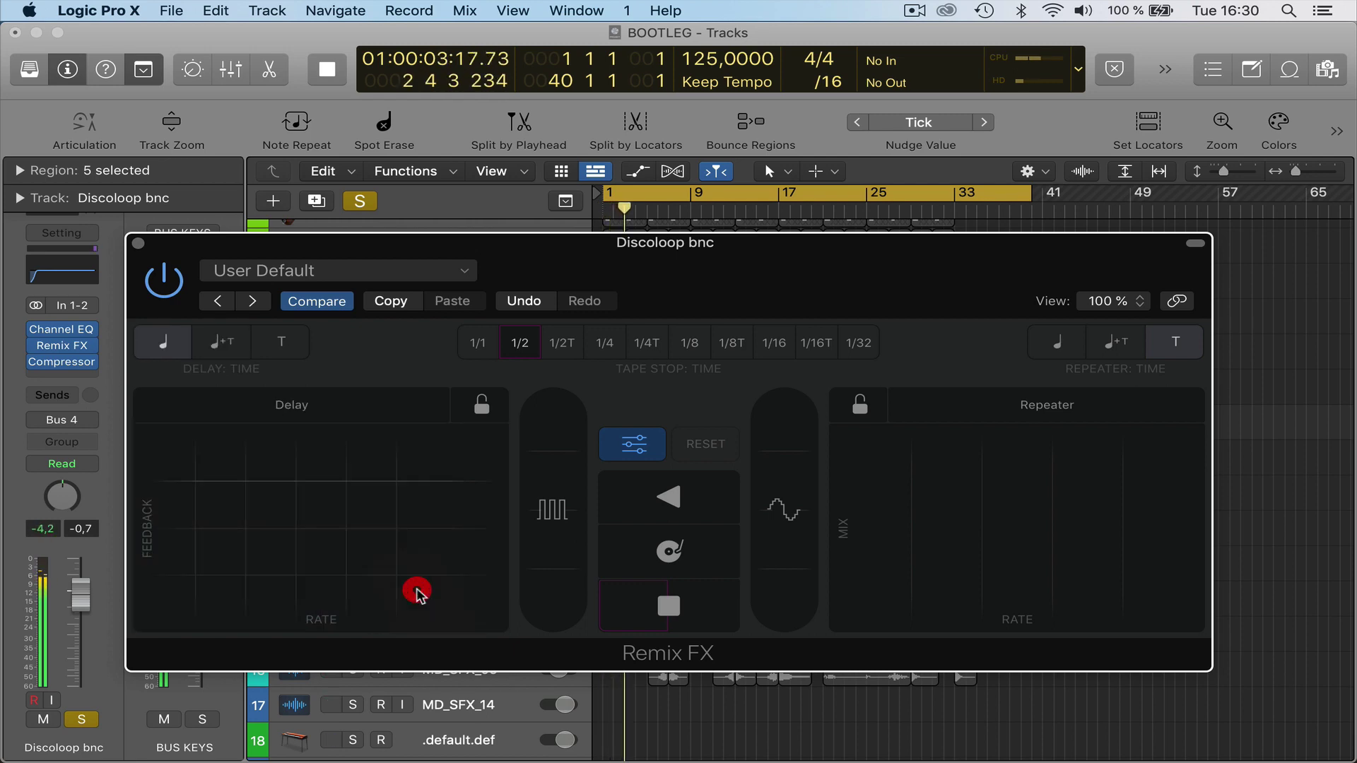
pyautogui.press('space')
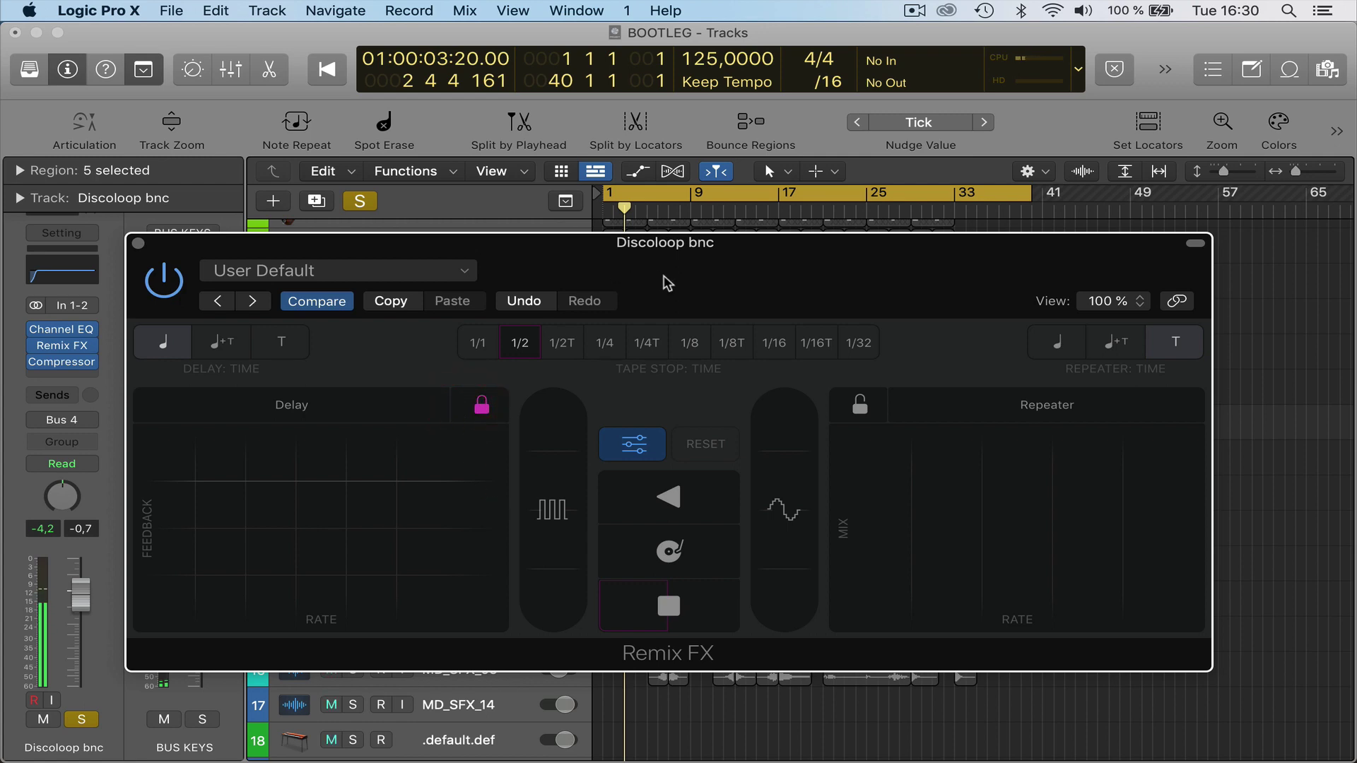
# Move the Remix FX window aside and set Discoloop bnc's automation mode to Latch.
pyautogui.moveTo(792, 255); pyautogui.dragTo(783, 213)
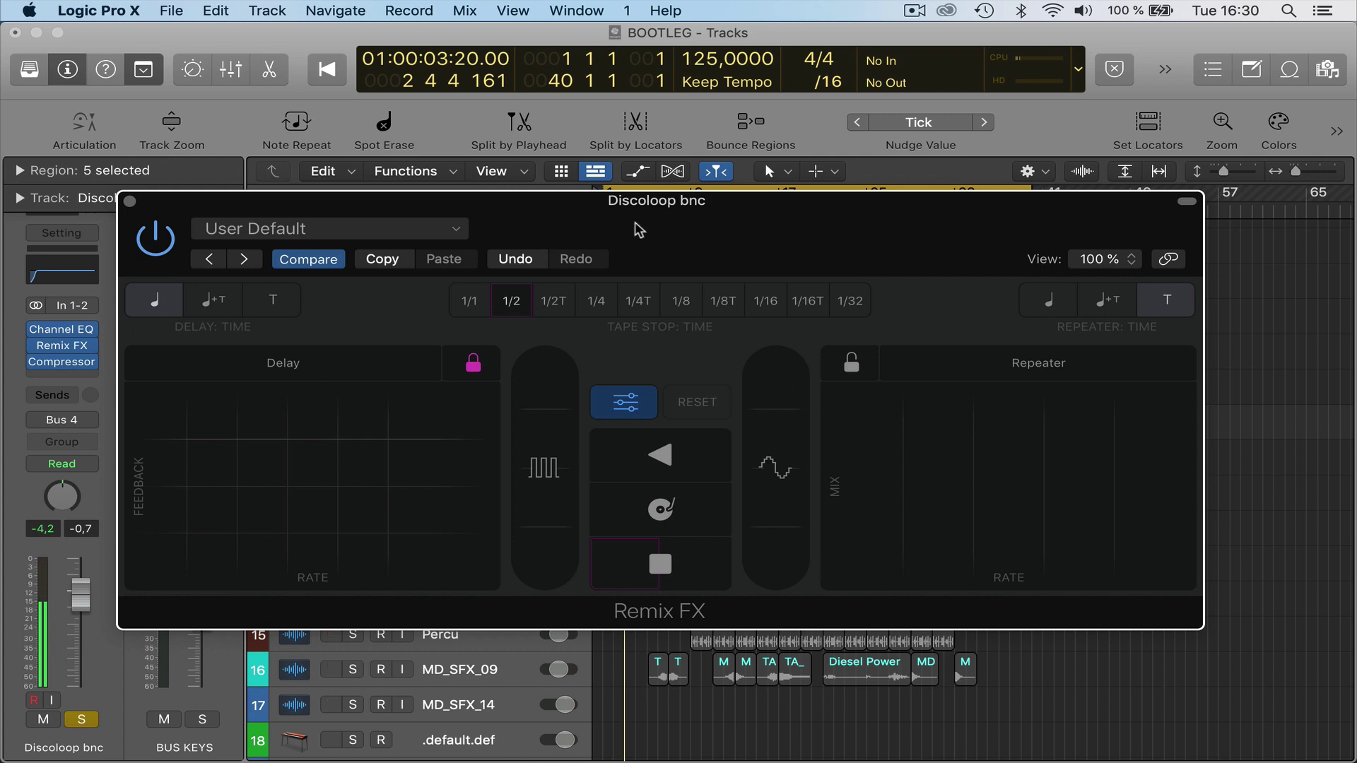
pyautogui.moveTo(636, 227); pyautogui.dragTo(707, 173)
pyautogui.click(62, 463)
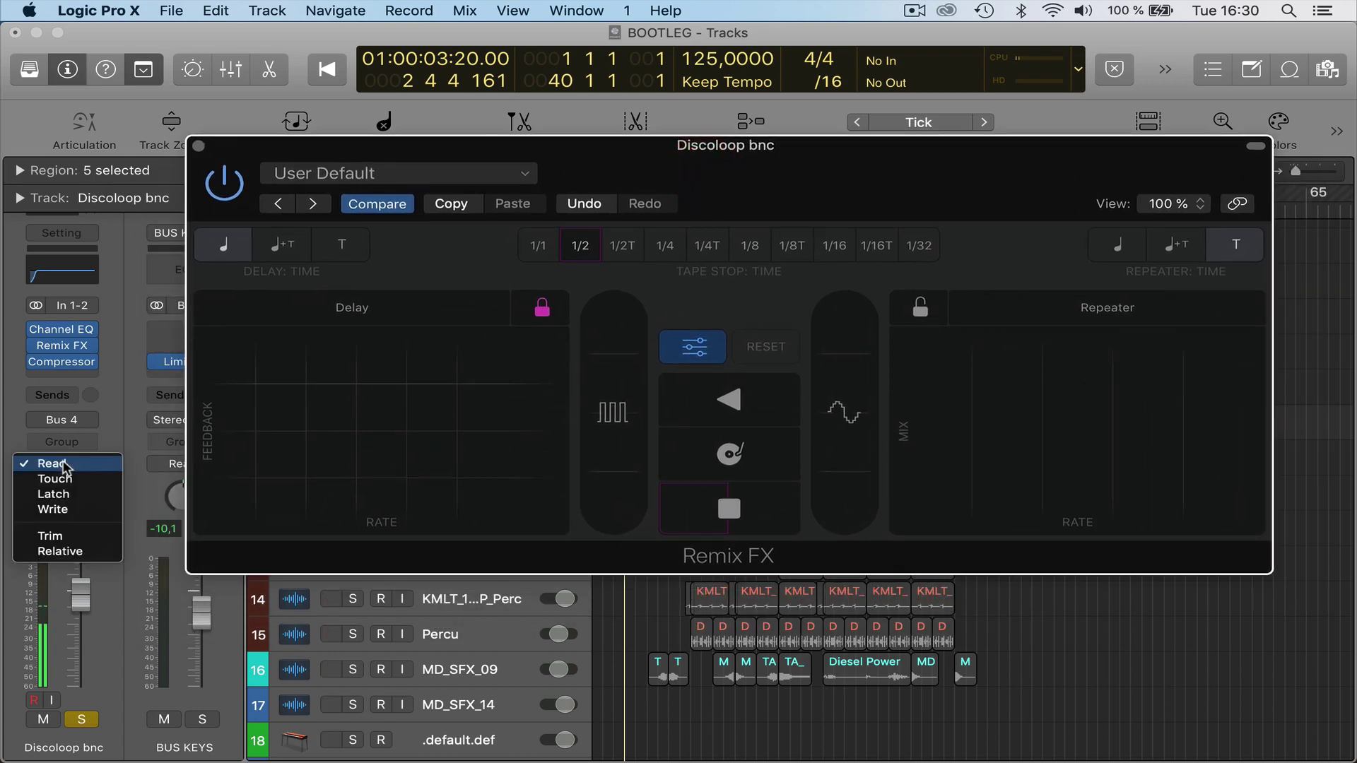
pyautogui.click(64, 493)
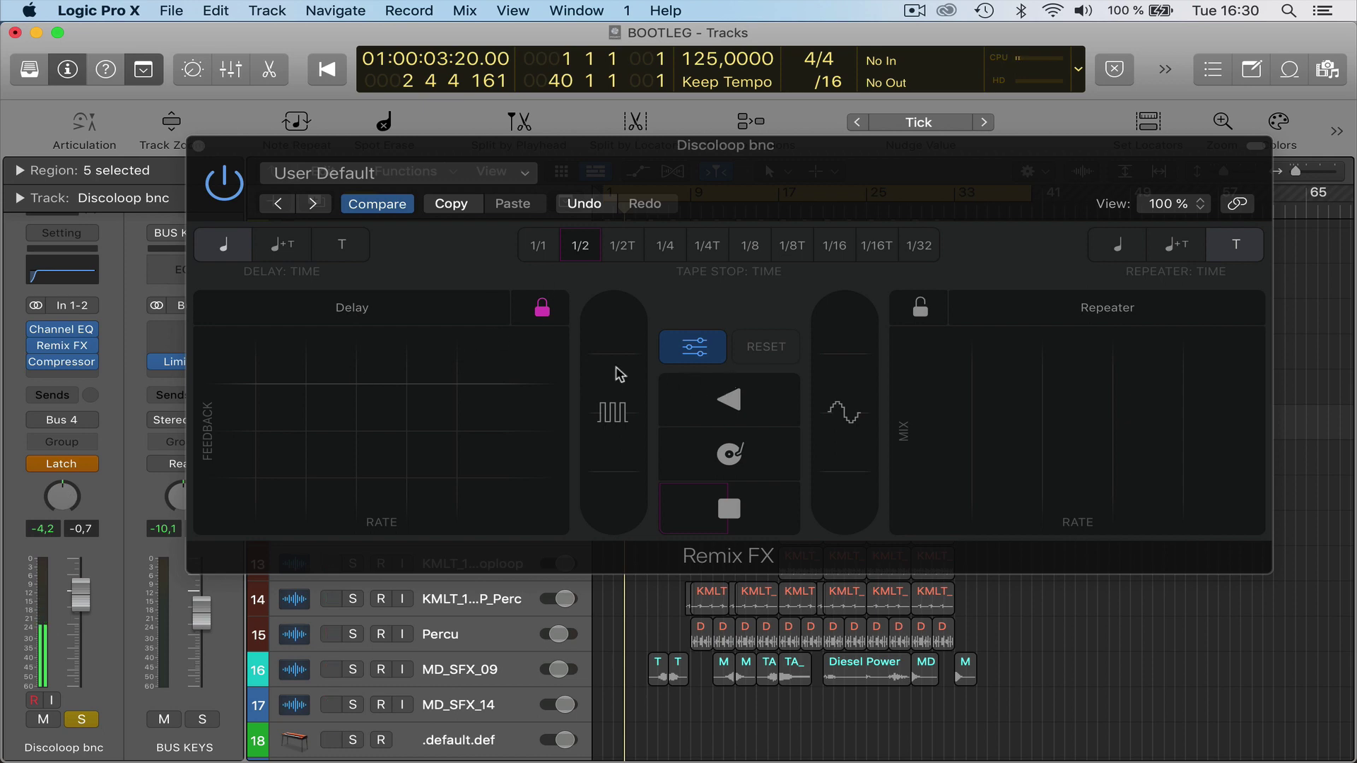
# Start playback and record a delay sweep, then a Filter sweep on the XY pad.
pyautogui.press('space')
pyautogui.moveTo(516, 440); pyautogui.dragTo(377, 443)
pyautogui.click(366, 311)
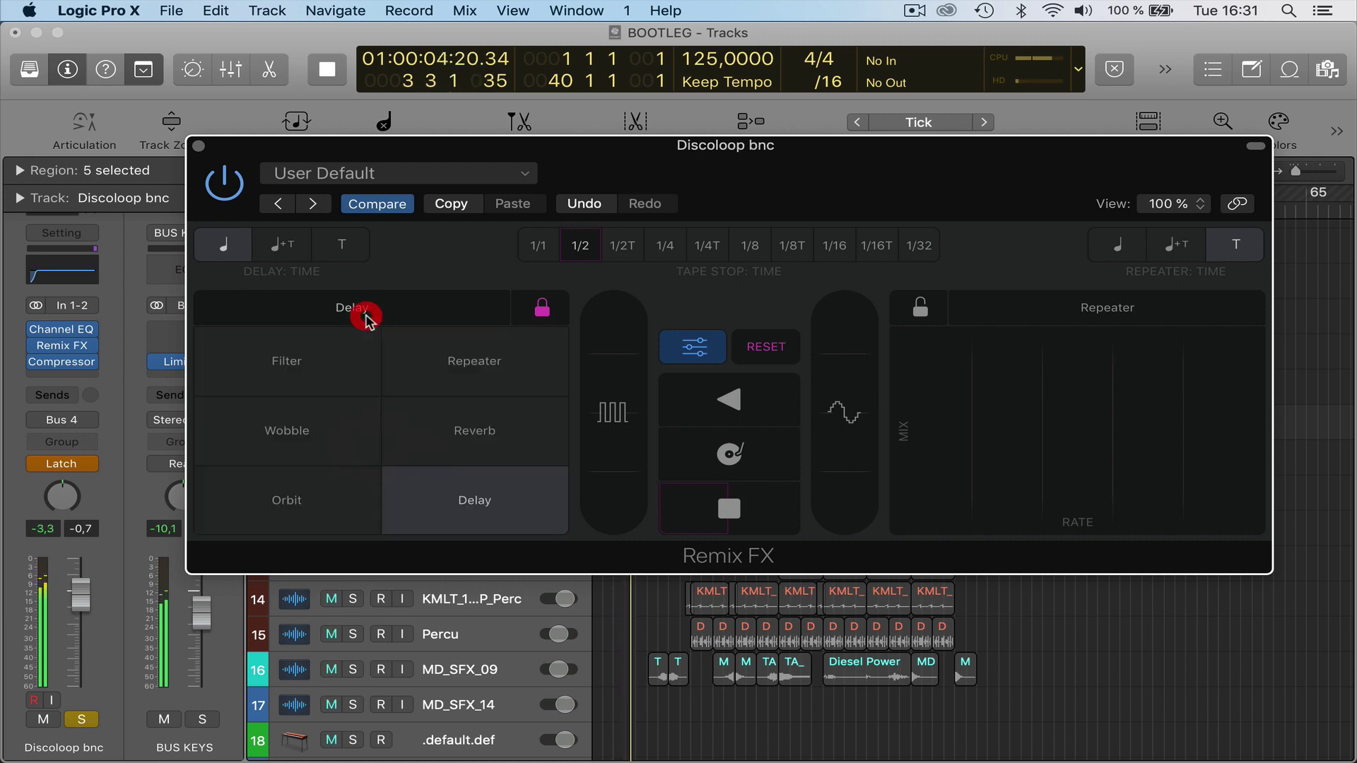
pyautogui.click(282, 384)
pyautogui.moveTo(277, 384); pyautogui.dragTo(273, 488)
pyautogui.click(413, 454)
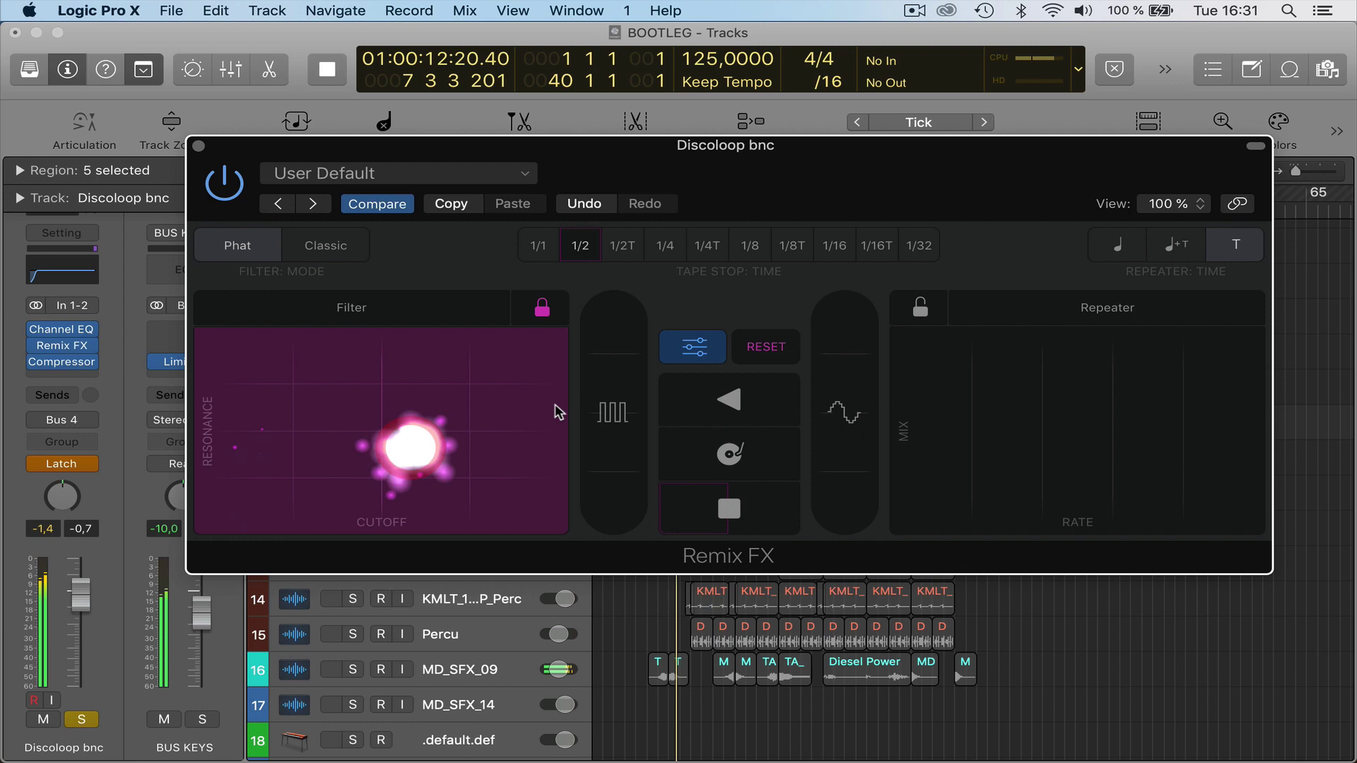
# Record Gater, Downsampler and Repeater moves, then stop playback.
pyautogui.click(605, 418)
pyautogui.moveTo(604, 418); pyautogui.dragTo(610, 368)
pyautogui.moveTo(827, 427); pyautogui.dragTo(820, 348)
pyautogui.moveTo(1042, 394); pyautogui.dragTo(1054, 385)
pyautogui.press('space')
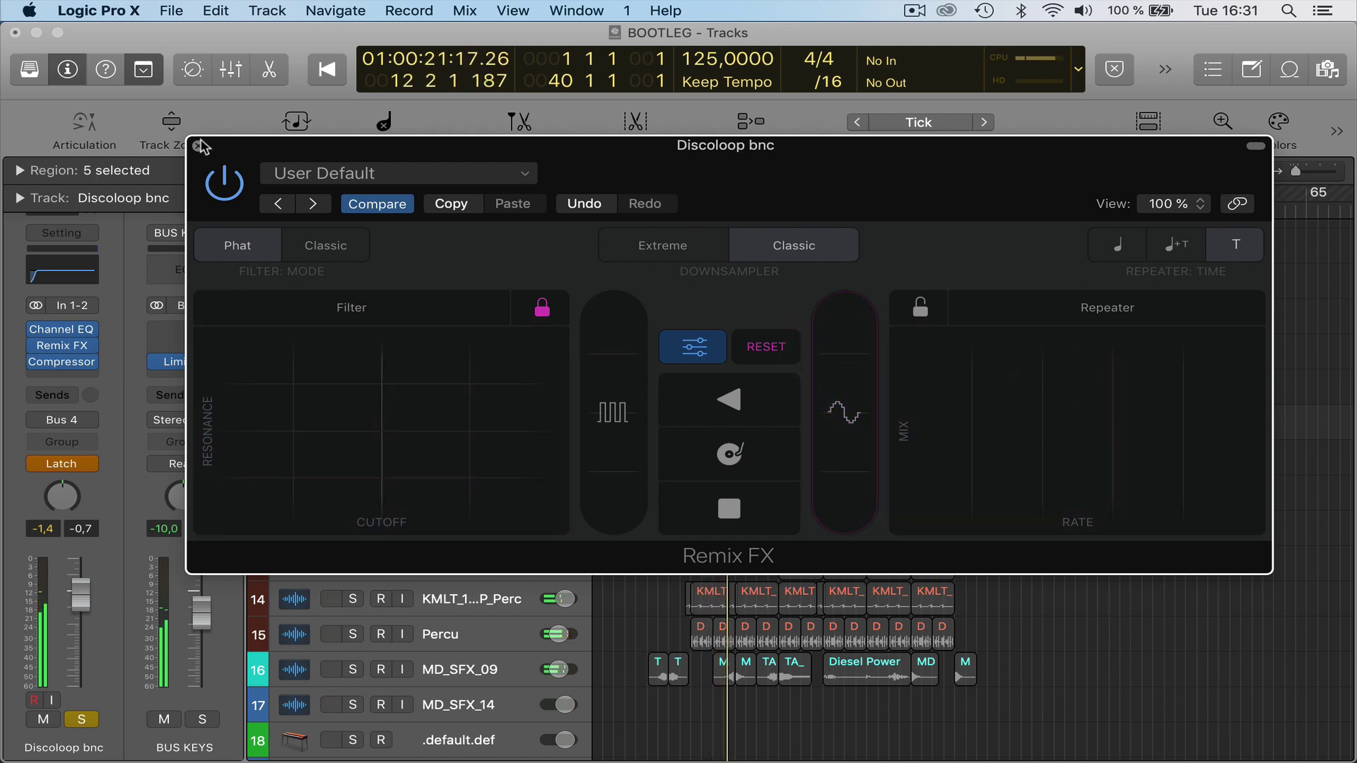
# Close Remix FX, switch Discoloop bnc to Read automation, and reopen the Remix FX plugin.
pyautogui.click(199, 145)
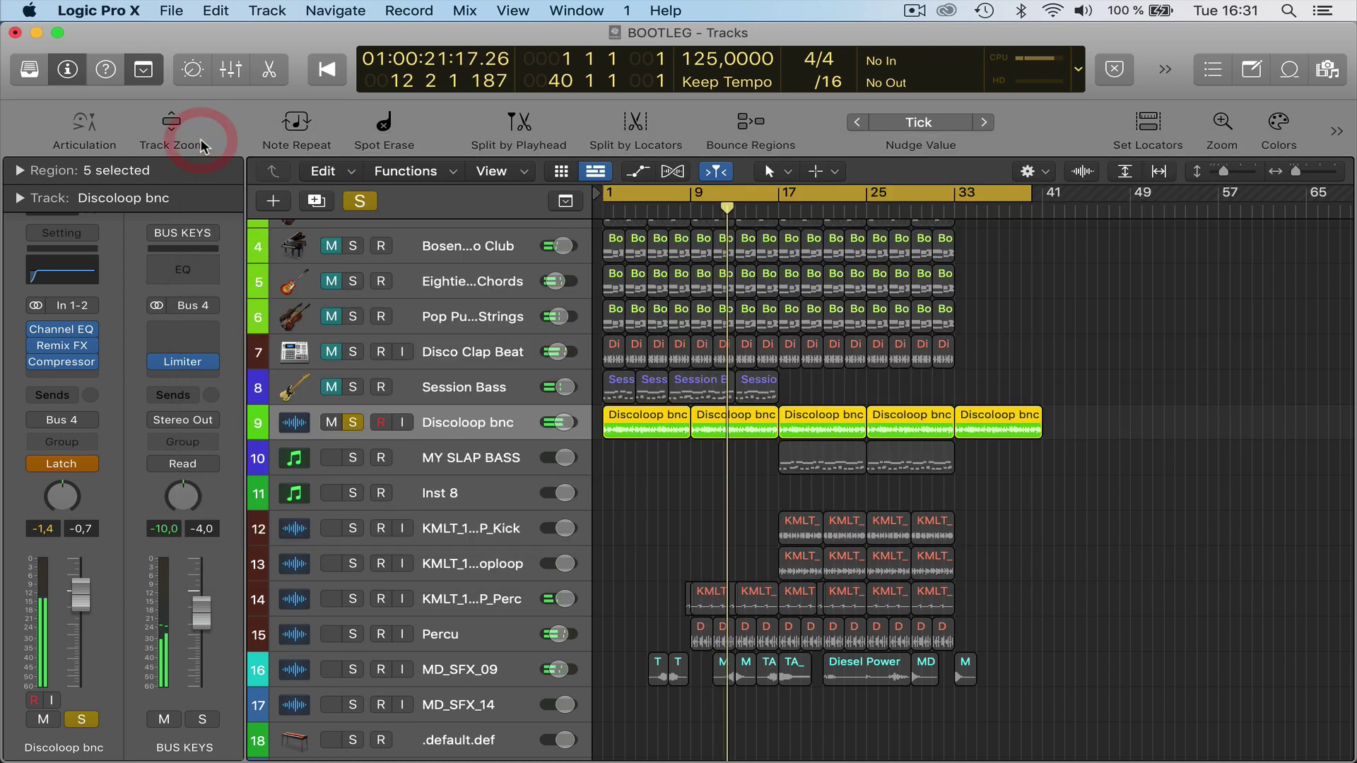
pyautogui.click(85, 470)
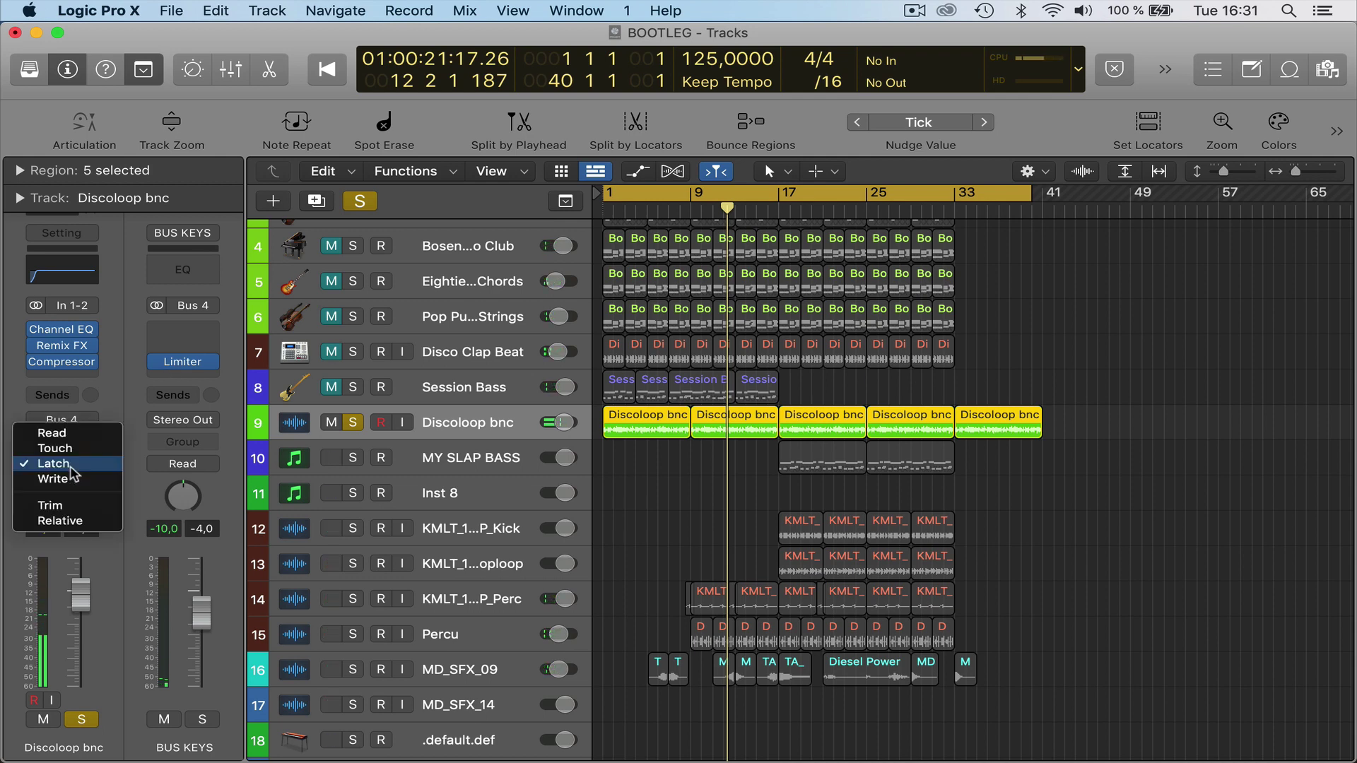
pyautogui.click(53, 433)
pyautogui.moveTo(67, 330); pyautogui.dragTo(65, 341)
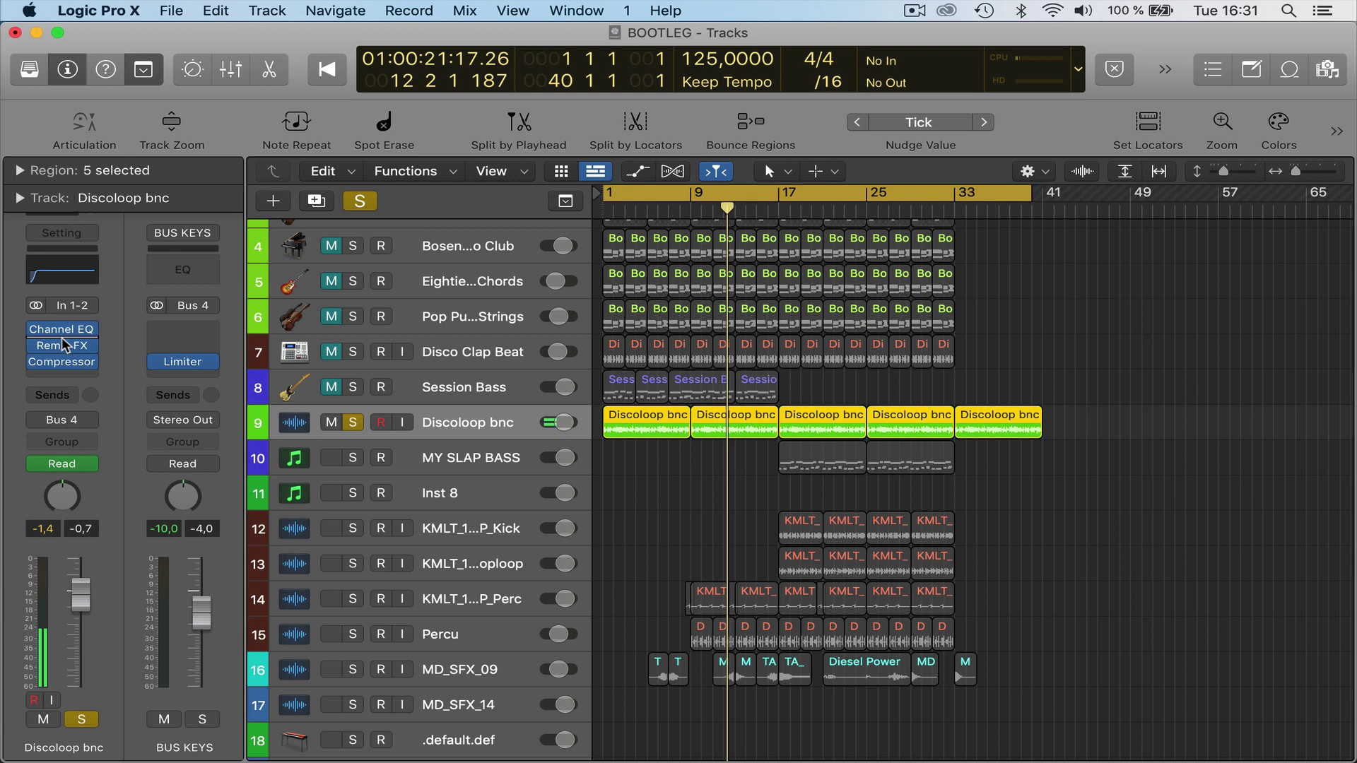
pyautogui.click(62, 345)
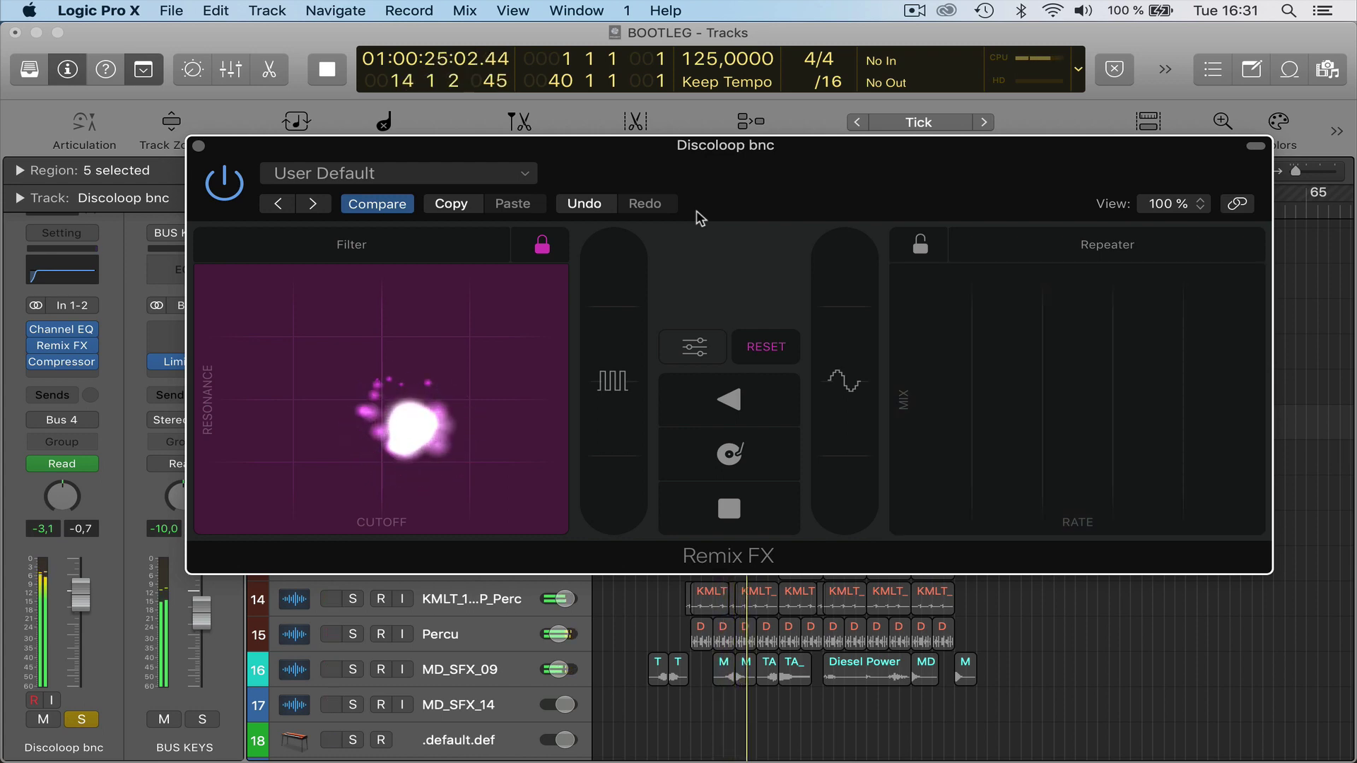
# Stop playback and close the Remix FX plugin window.
pyautogui.press('space')
pyautogui.moveTo(656, 150); pyautogui.dragTo(637, 138)
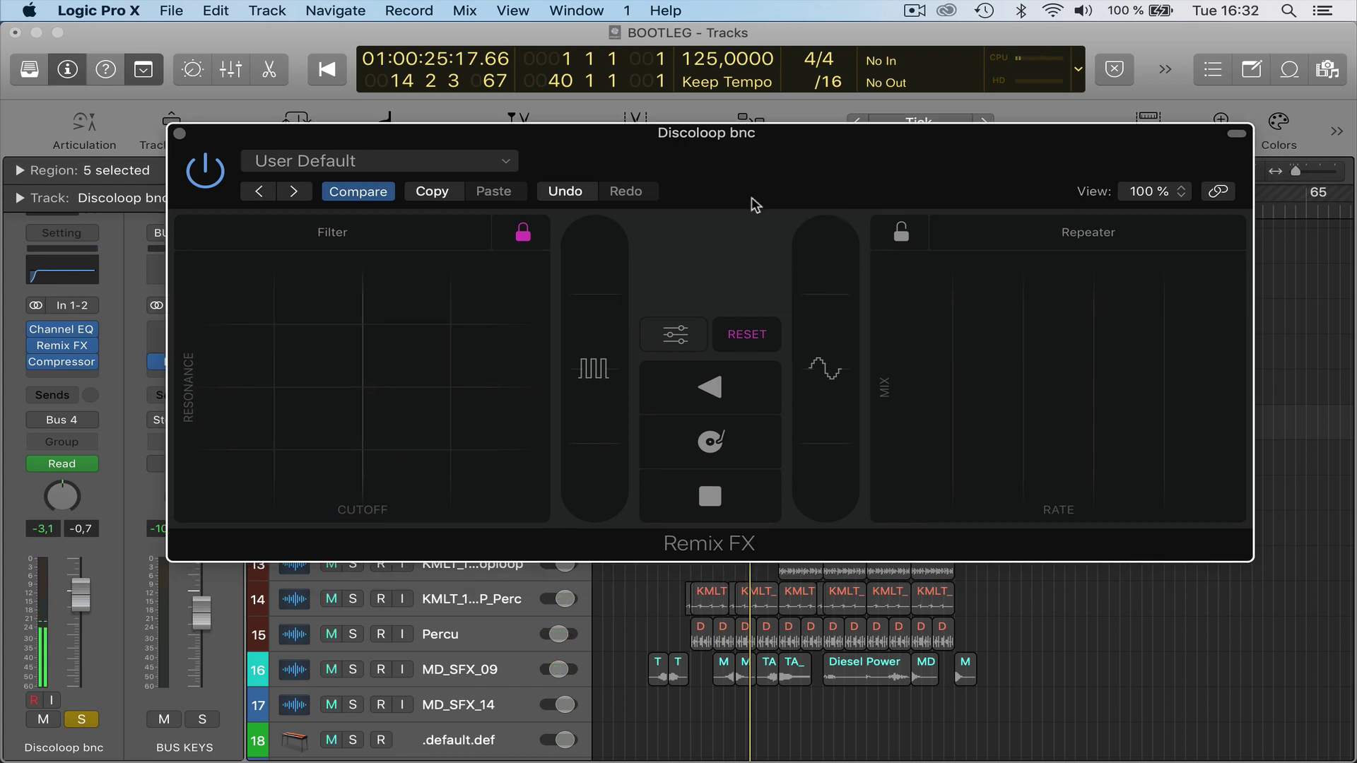
pyautogui.moveTo(755, 205); pyautogui.dragTo(681, 252)
pyautogui.click(106, 181)
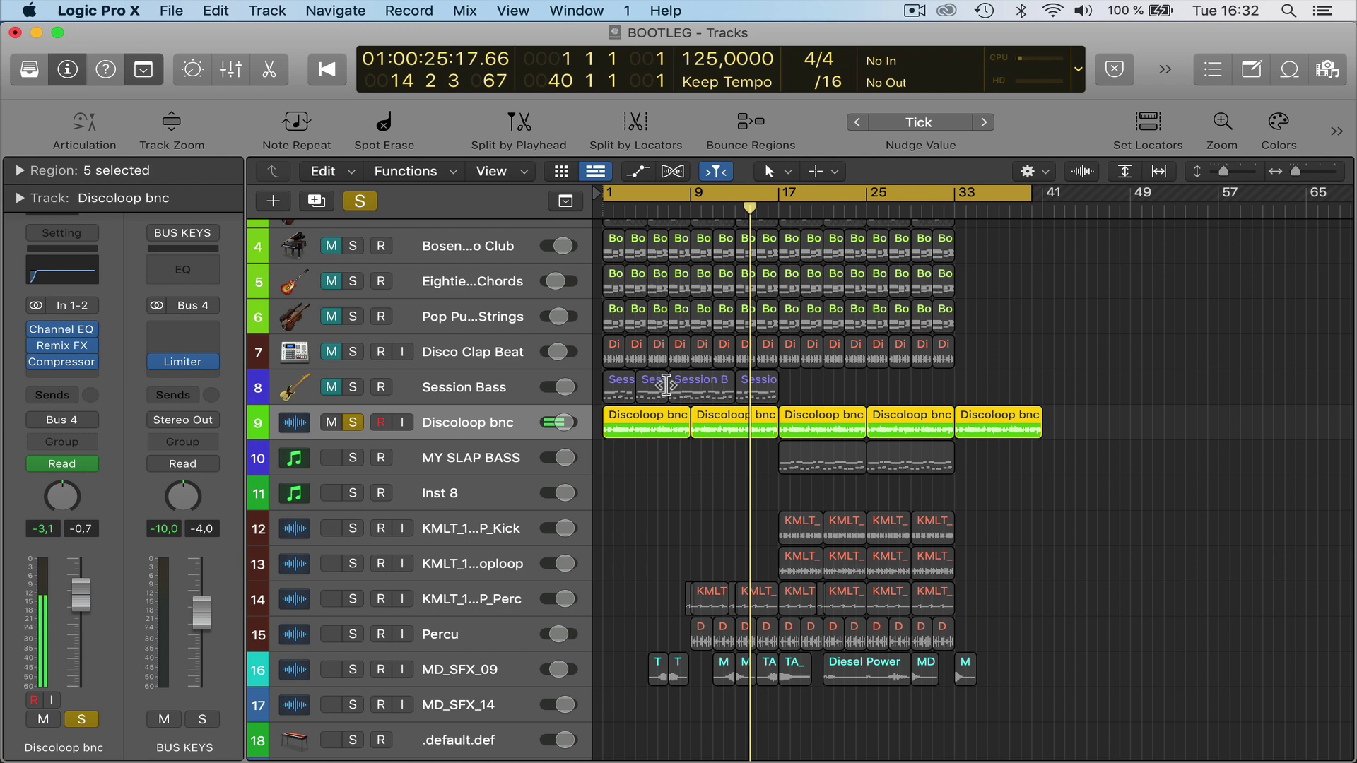